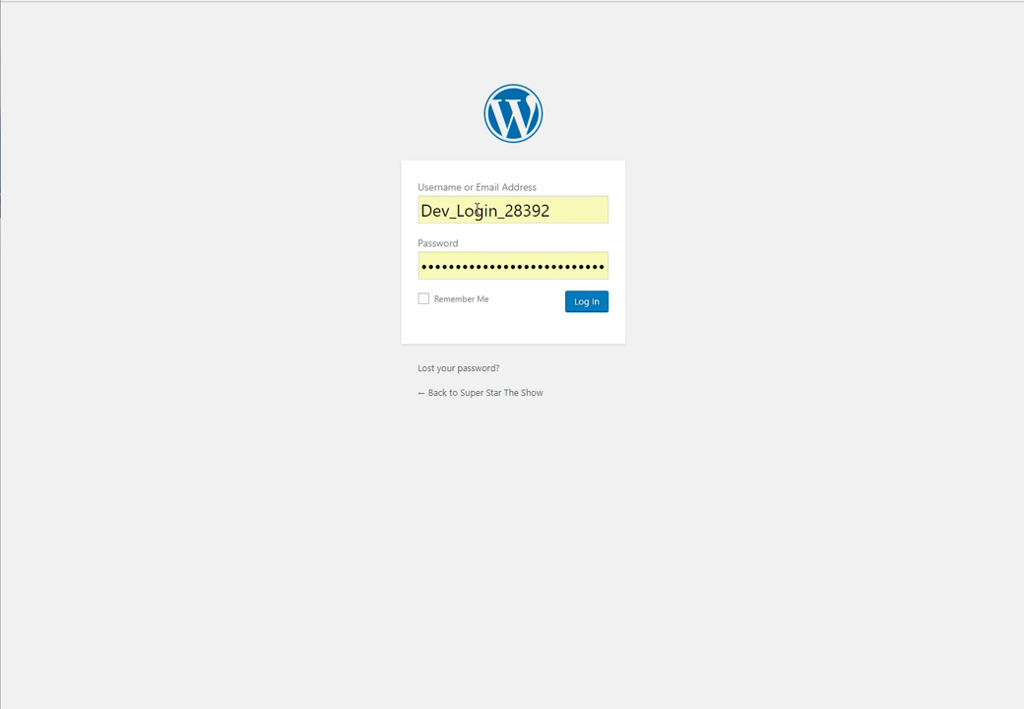
Step: Log in with the prefilled account credentials and open the list of all pages
click(587, 305)
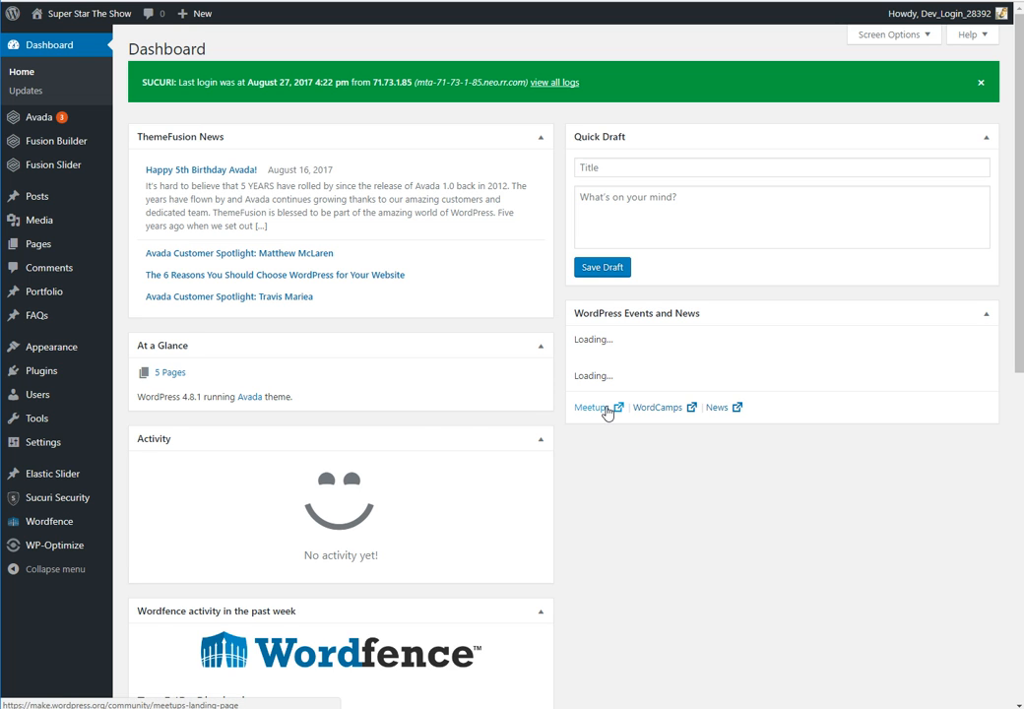
scroll(679, 533, down, 6)
scroll(659, 521, up, 6)
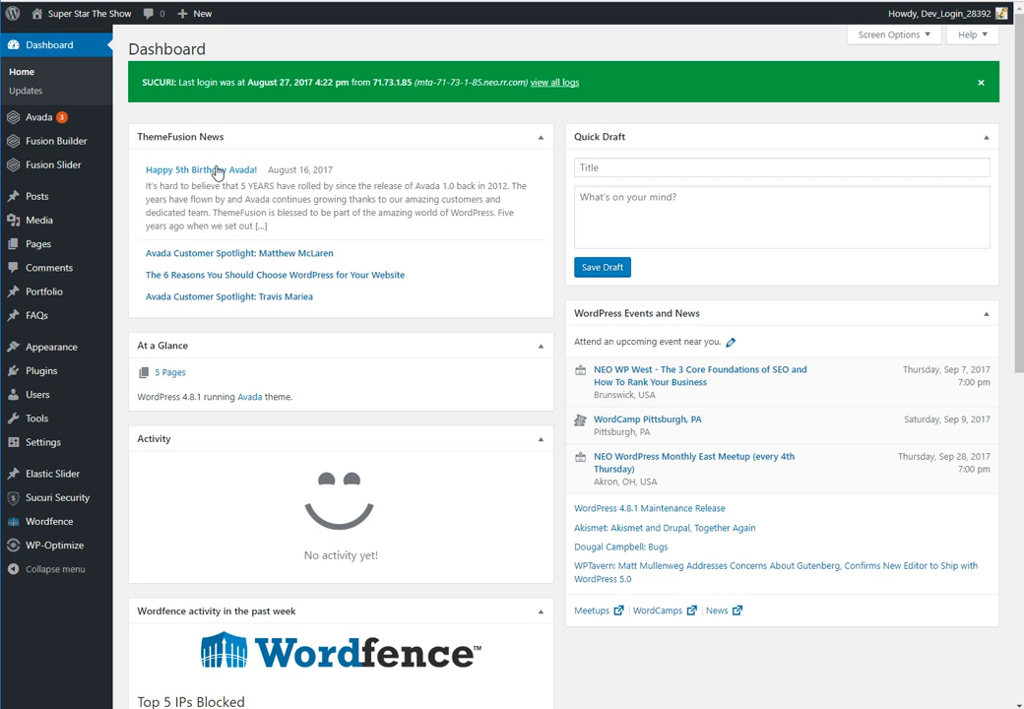
mouse_move(48, 249)
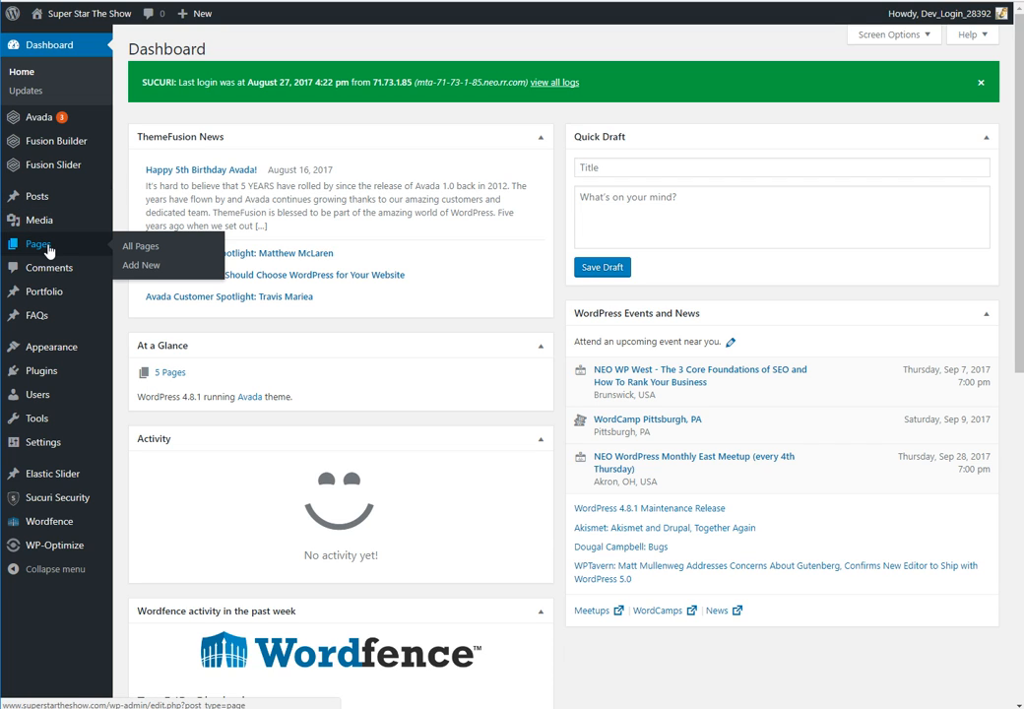
click(144, 252)
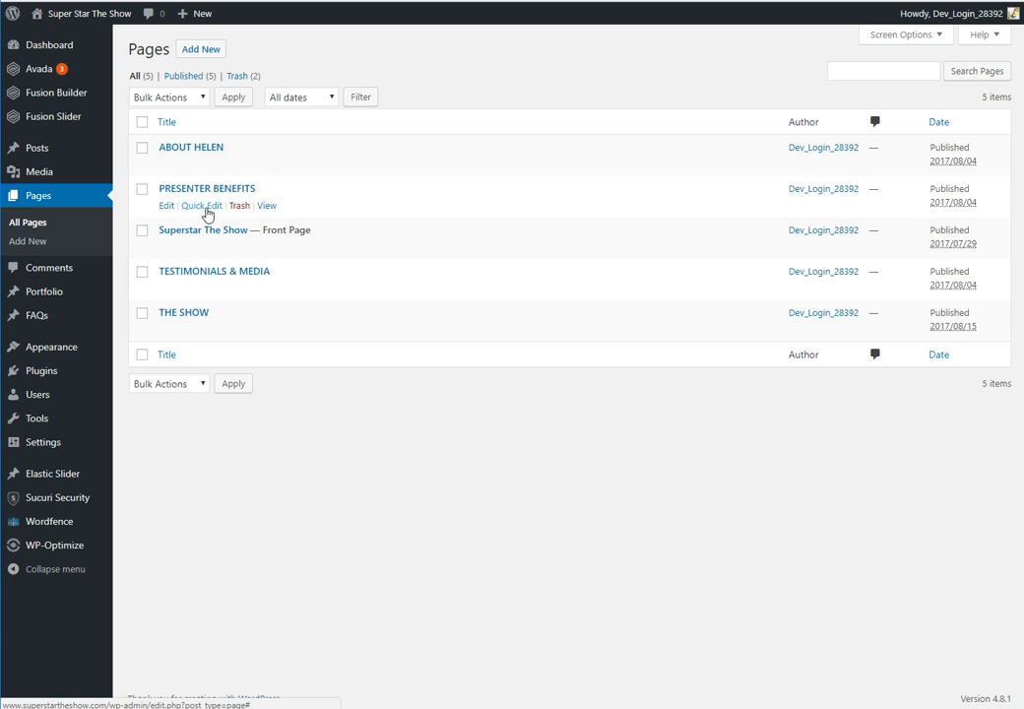
Step: View and cancel quick editing of PRESENTER BENEFITS, and open the Superstar The Show front page for editing
click(201, 206)
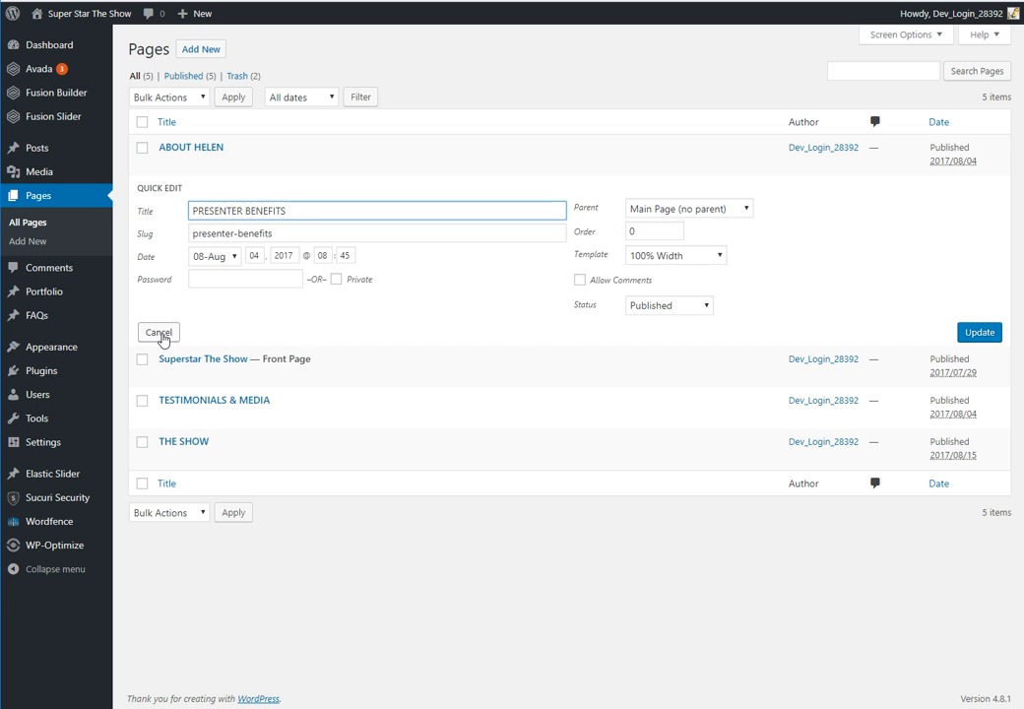
click(160, 333)
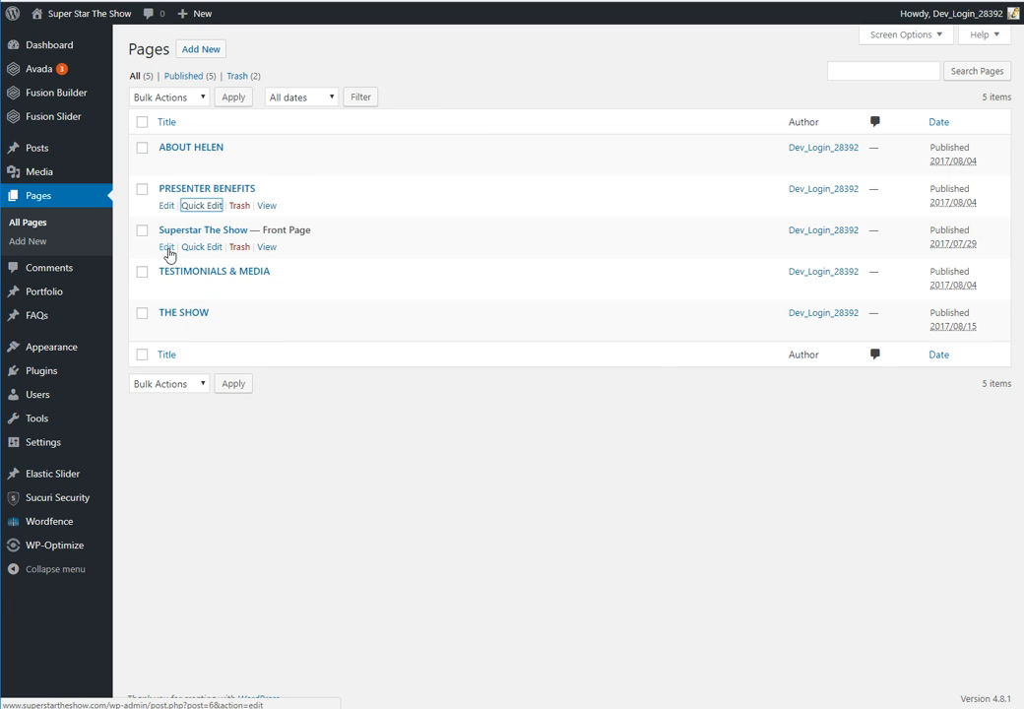
click(166, 246)
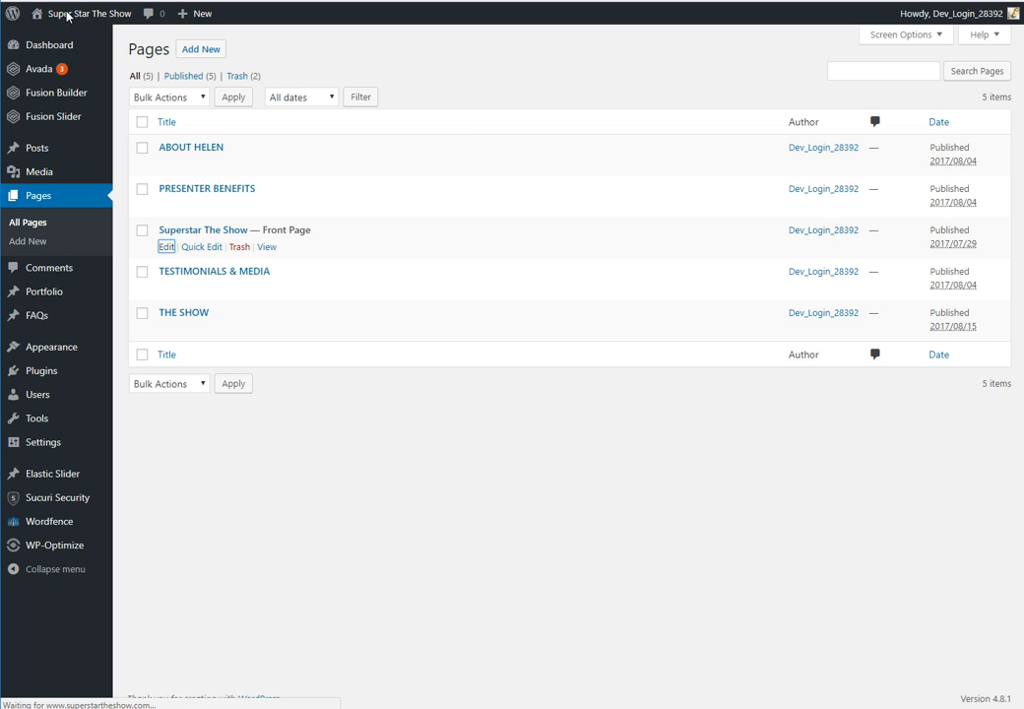
mouse_move(65, 17)
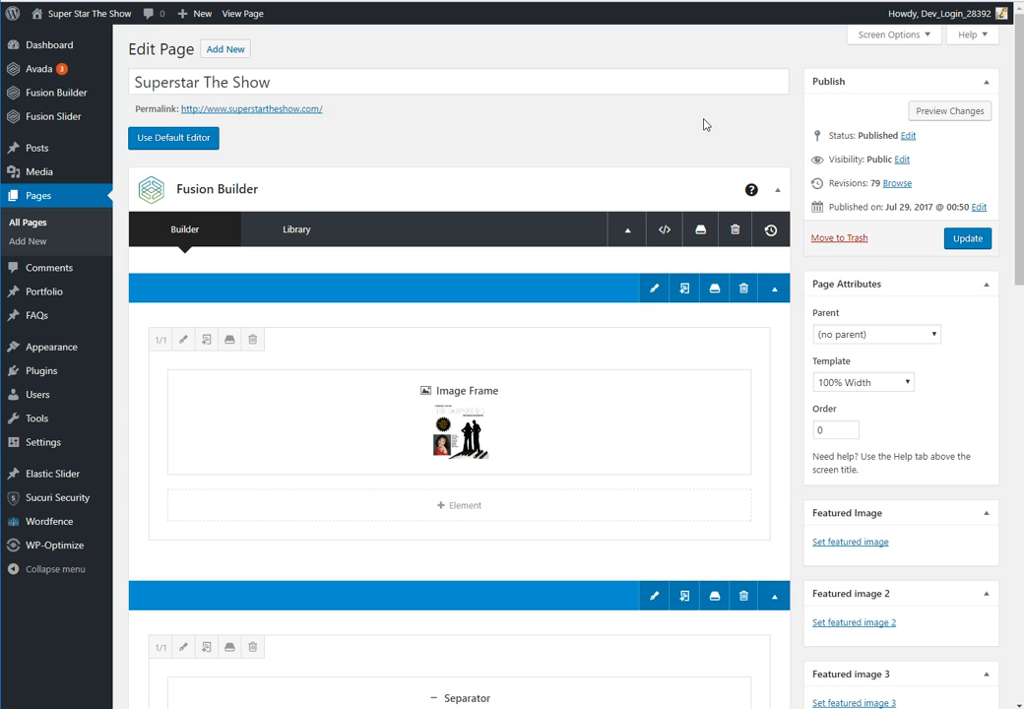
Step: Examine the front page's Fusion Builder layout, from the Image Frame container through the text and YouTube columns
scroll(816, 135, down, 1)
scroll(817, 135, down, 3)
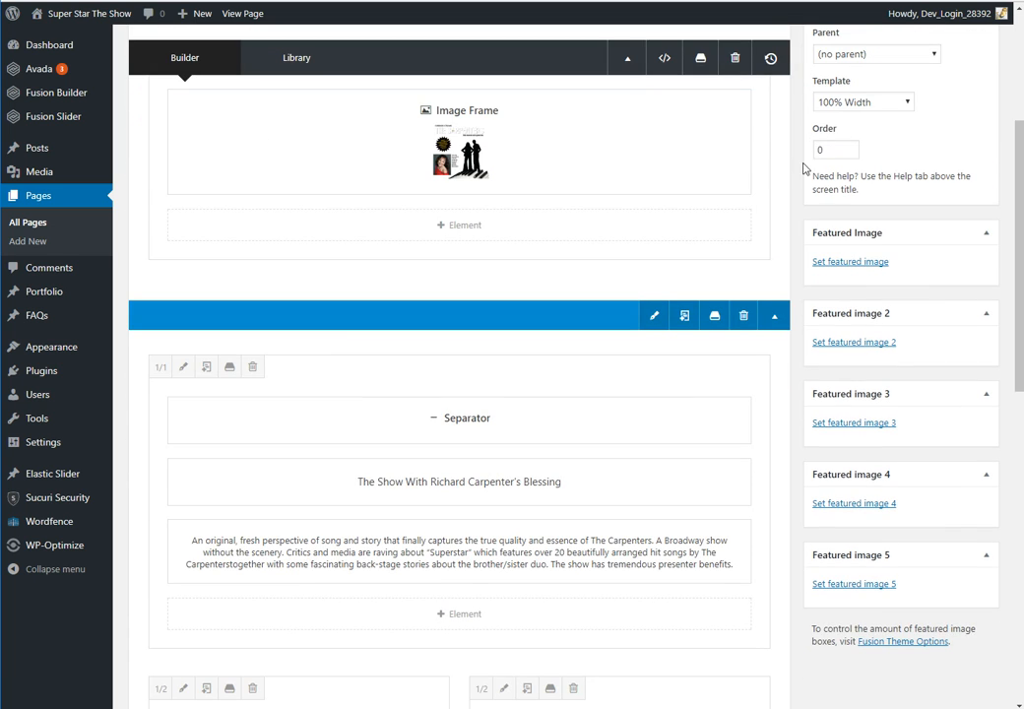
scroll(805, 165, up, 4)
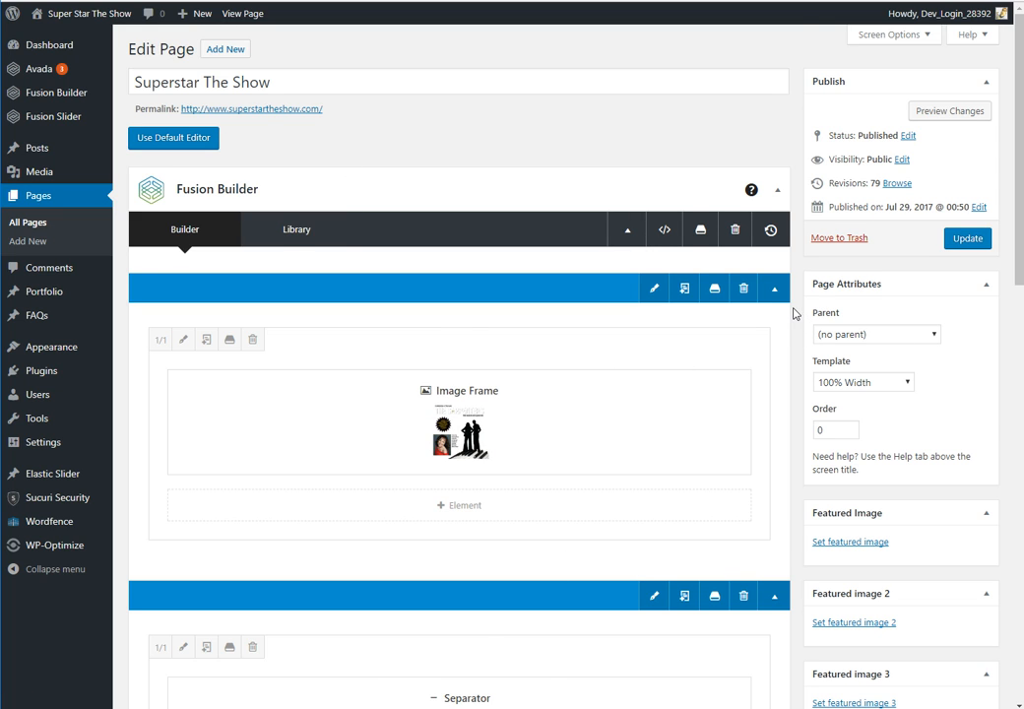
scroll(795, 313, down, 1)
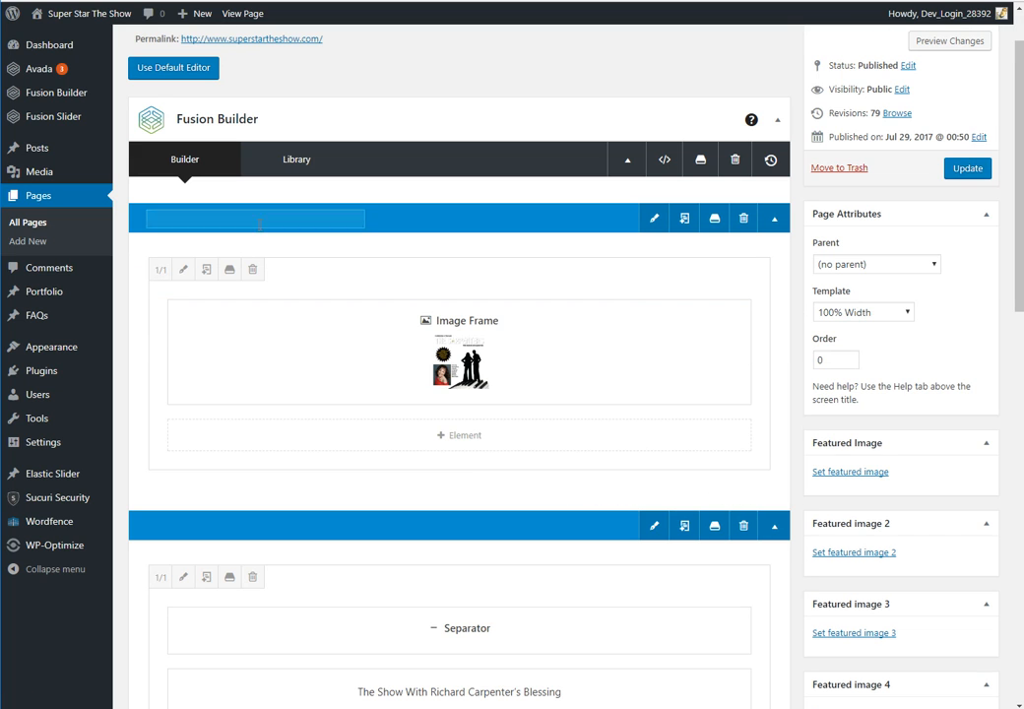
scroll(623, 358, down, 3)
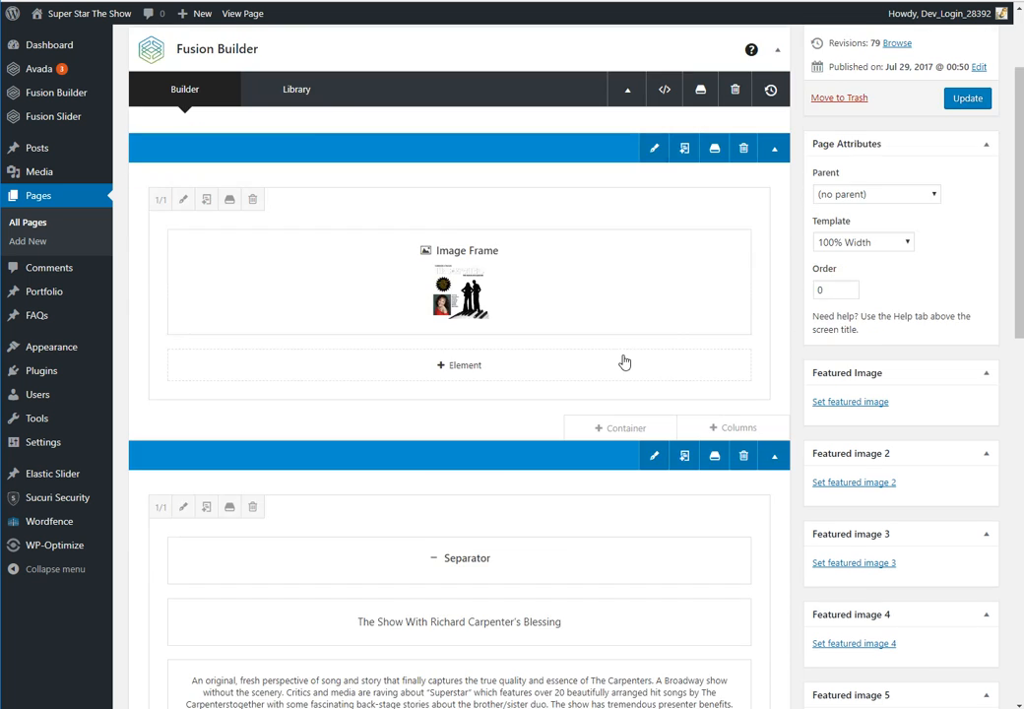
scroll(347, 284, up, 2)
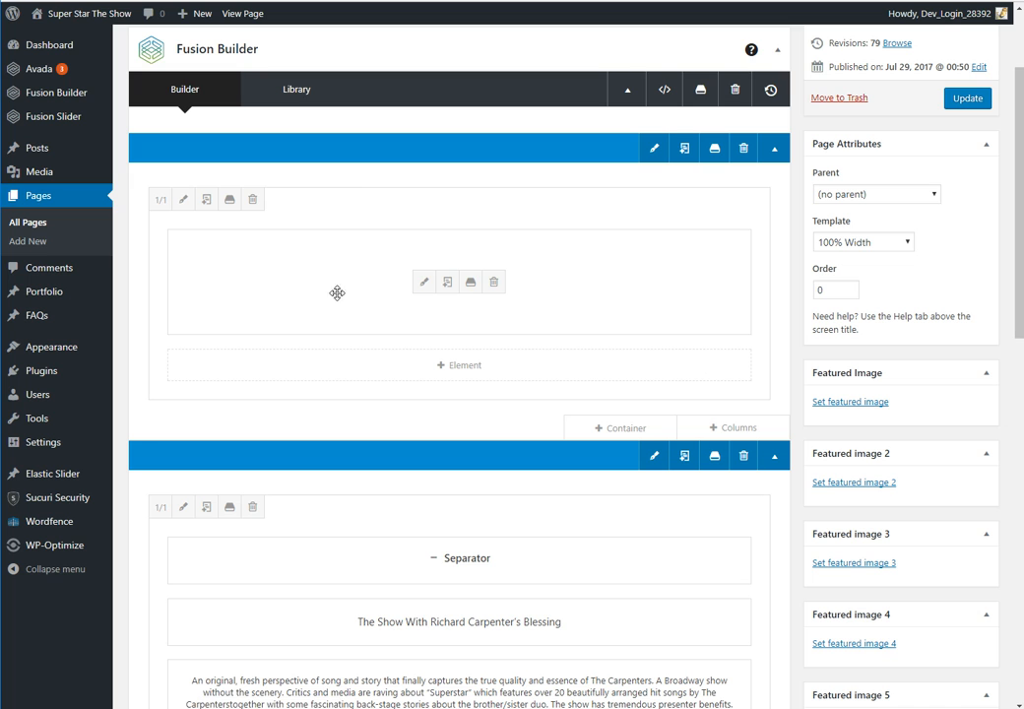
scroll(336, 365, down, 1)
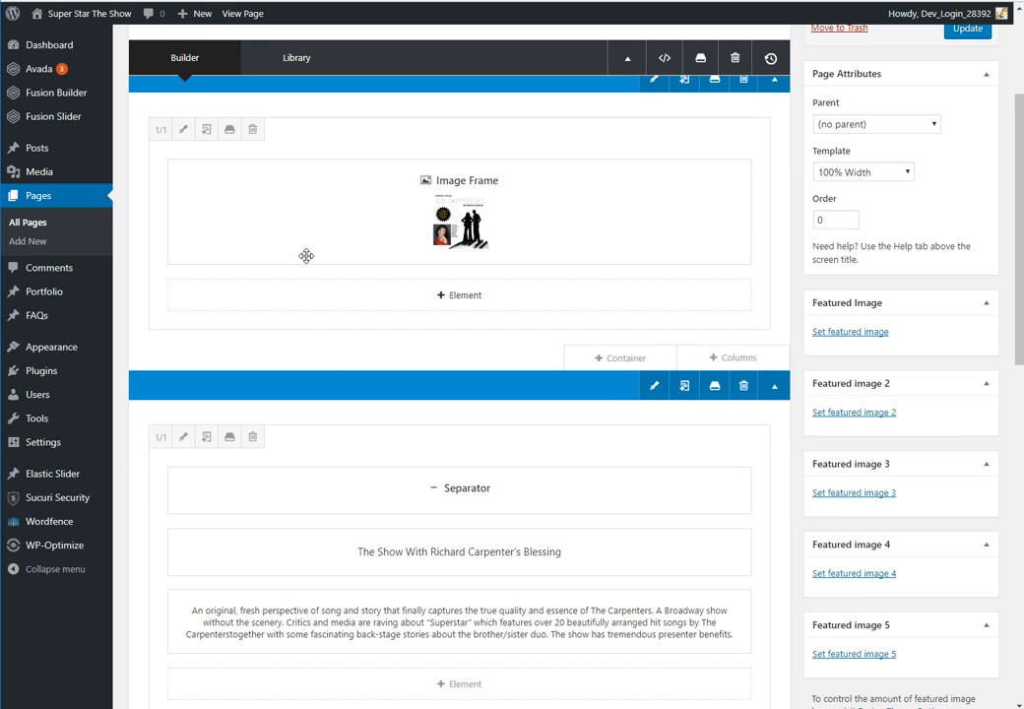
mouse_move(299, 215)
mouse_down()
mouse_move(293, 393)
mouse_move(307, 550)
mouse_move(293, 405)
mouse_move(306, 166)
mouse_move(287, 240)
mouse_move(287, 214)
mouse_up()
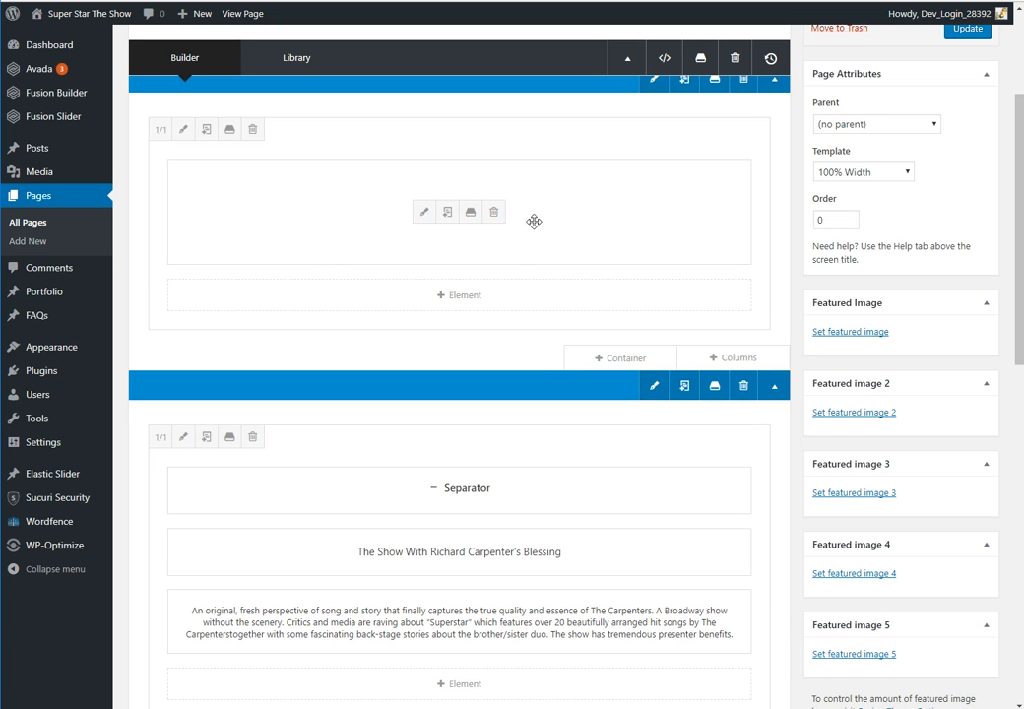
scroll(656, 459, down, 3)
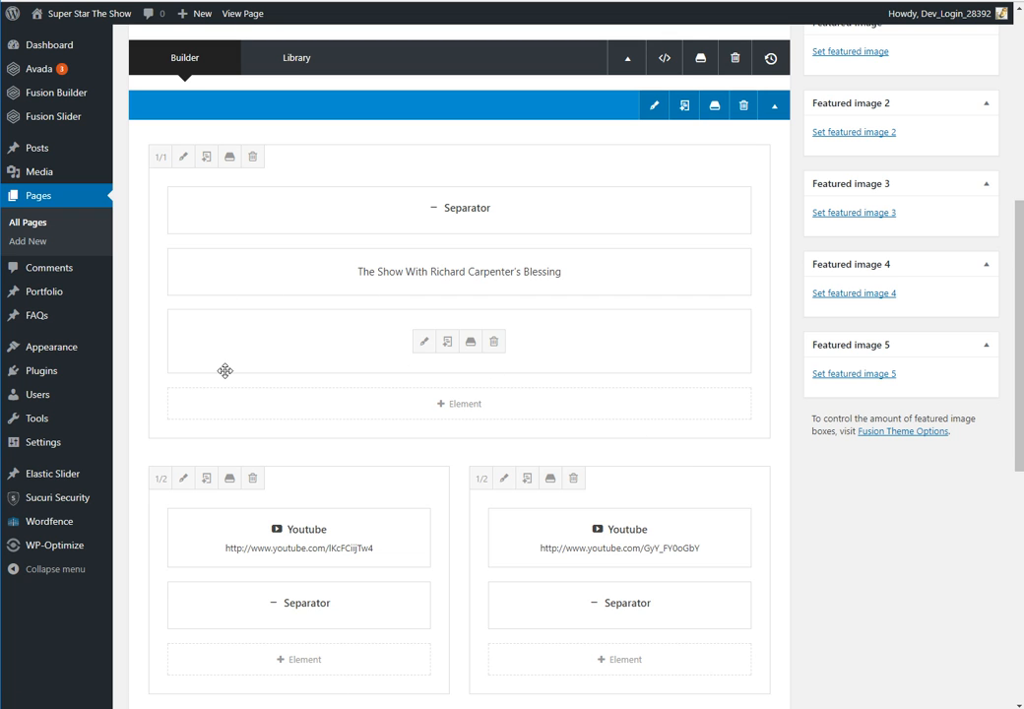
scroll(224, 432, down, 4)
scroll(391, 588, up, 4)
scroll(391, 589, up, 4)
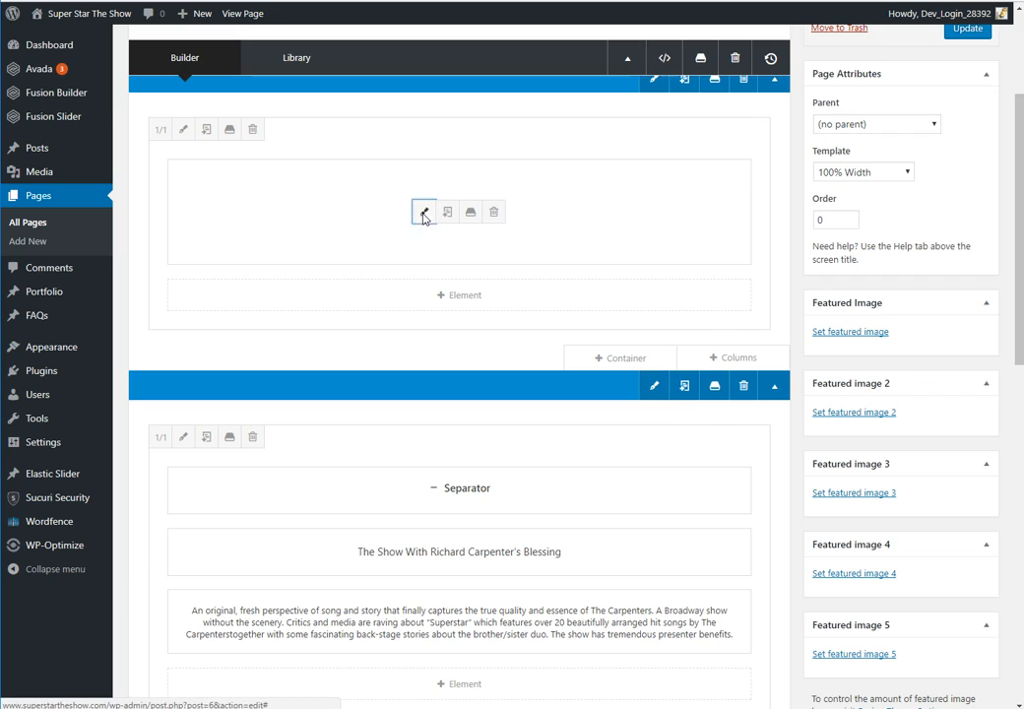
Step: View the settings of the first container's Image Frame element and of its column, cancelling both without changes
click(423, 213)
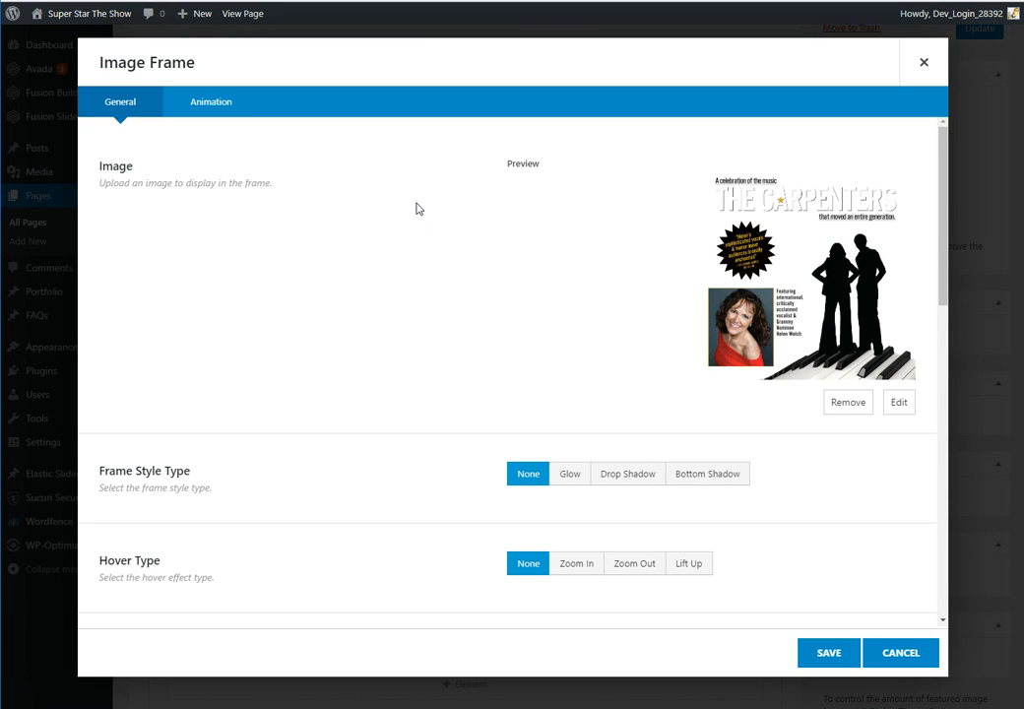
click(899, 654)
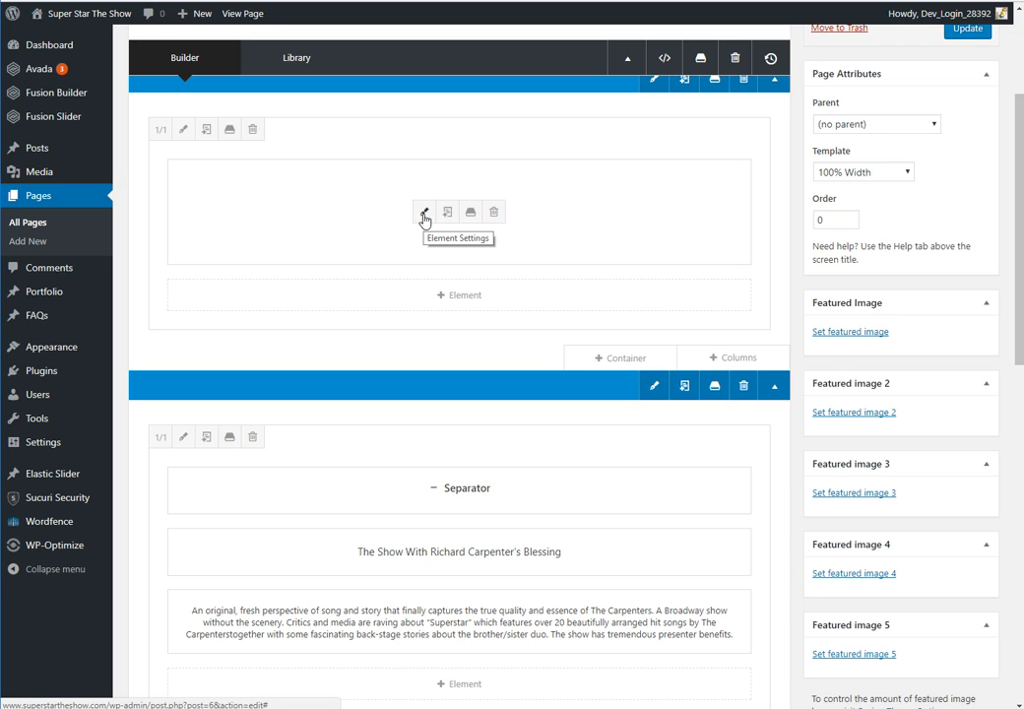
click(184, 129)
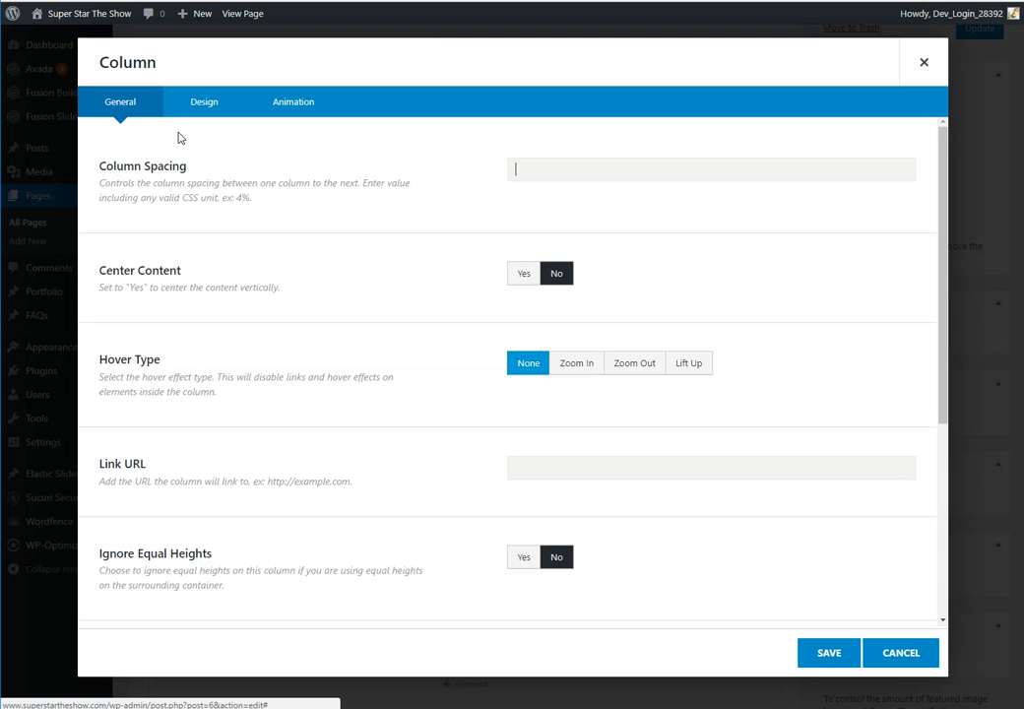
click(900, 653)
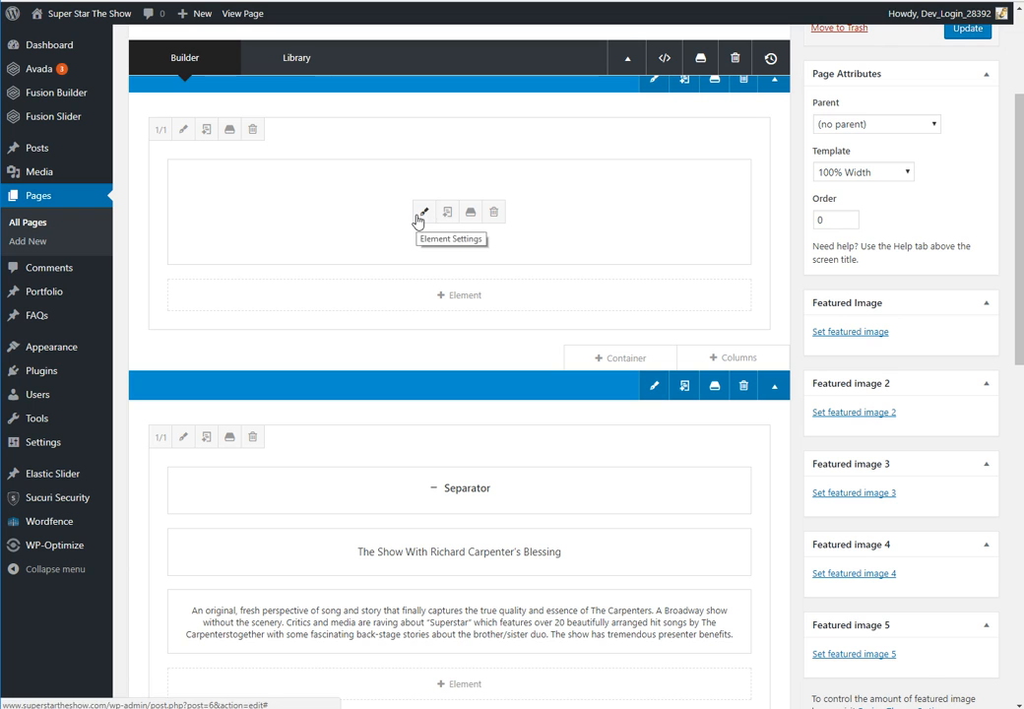
scroll(427, 365, up, 2)
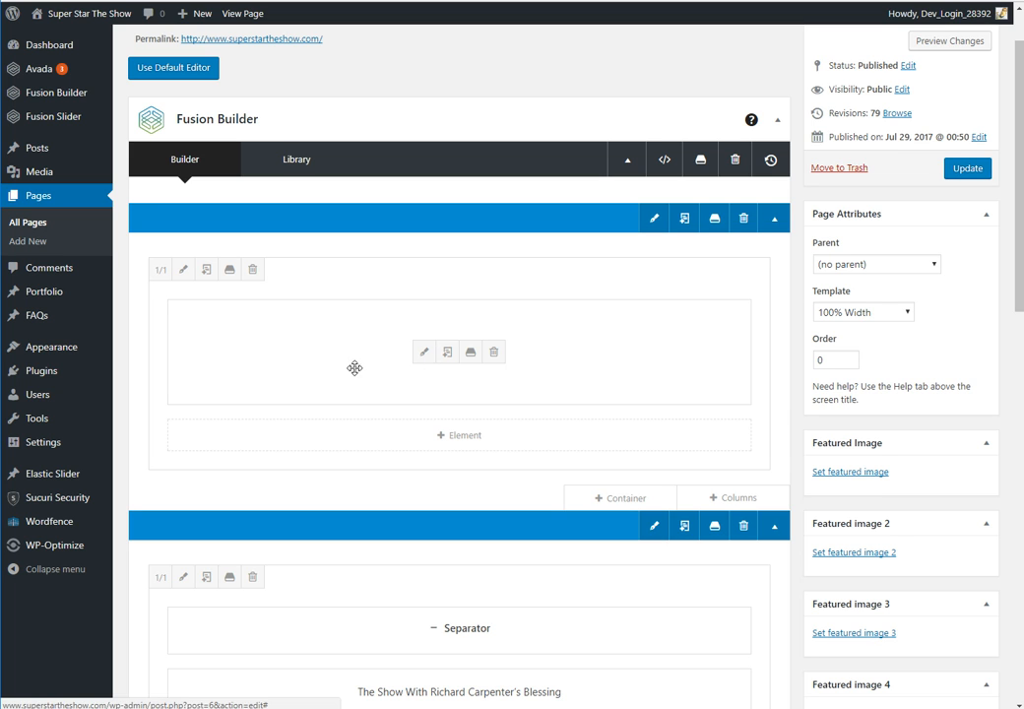
Step: Remove the current image from the first container's Image Frame and browse the media library for a replacement
click(424, 353)
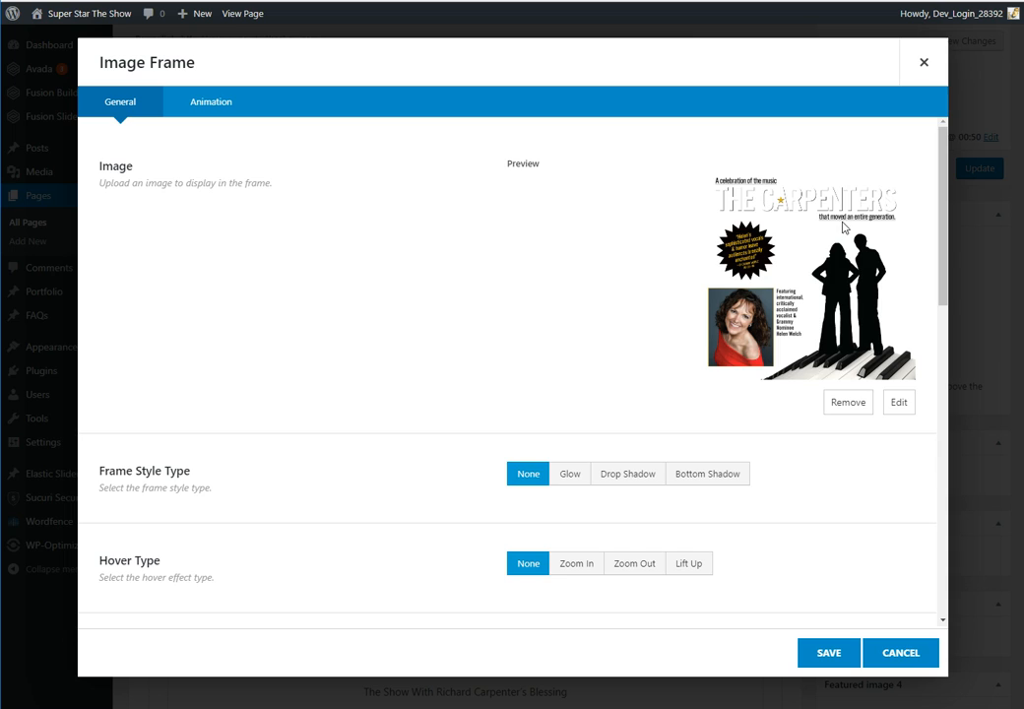
click(846, 404)
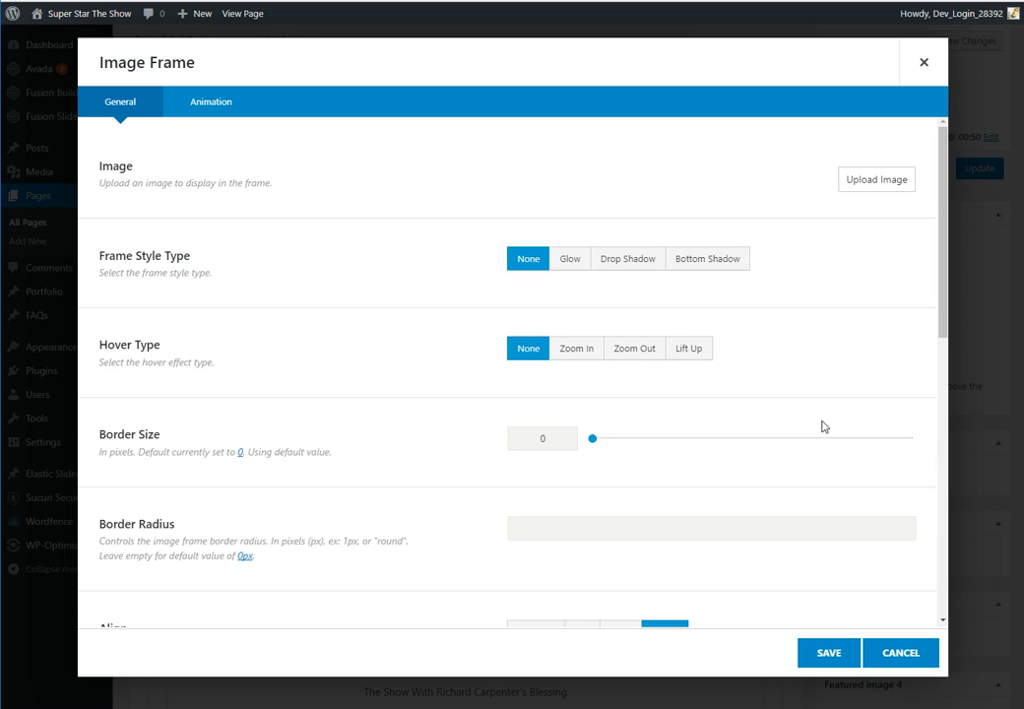
click(871, 182)
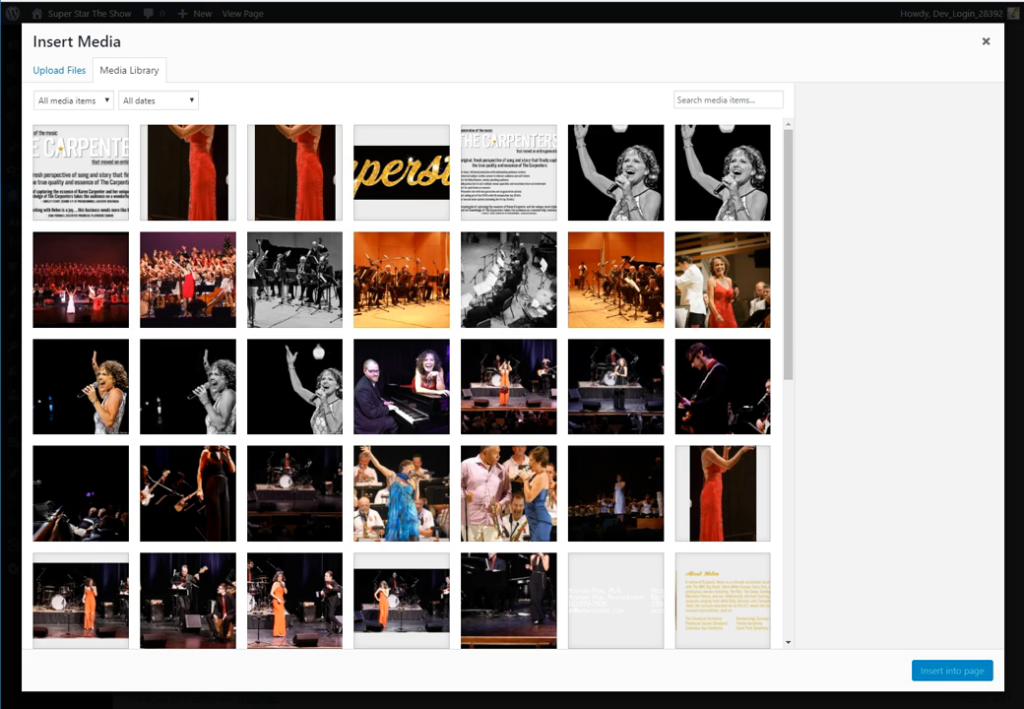
scroll(578, 425, down, 10)
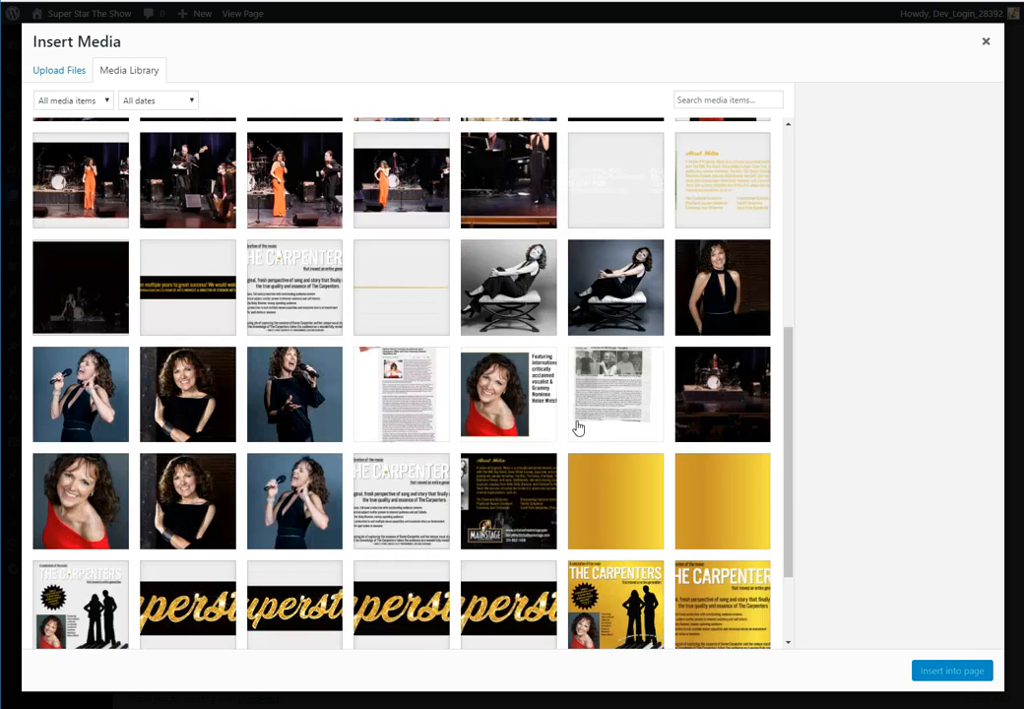
scroll(578, 448, up, 10)
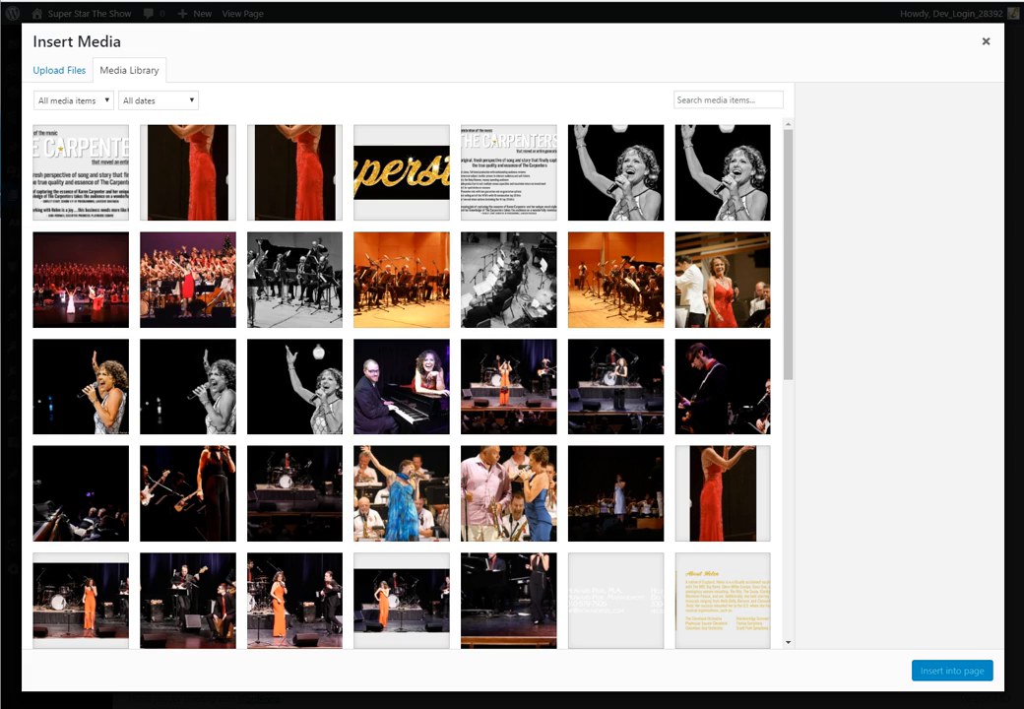
Step: Switch to the file folder window, try to upload Blktop-singing-delete.jpg into the media library, and dismiss the upload notice
key(alt+Tab)
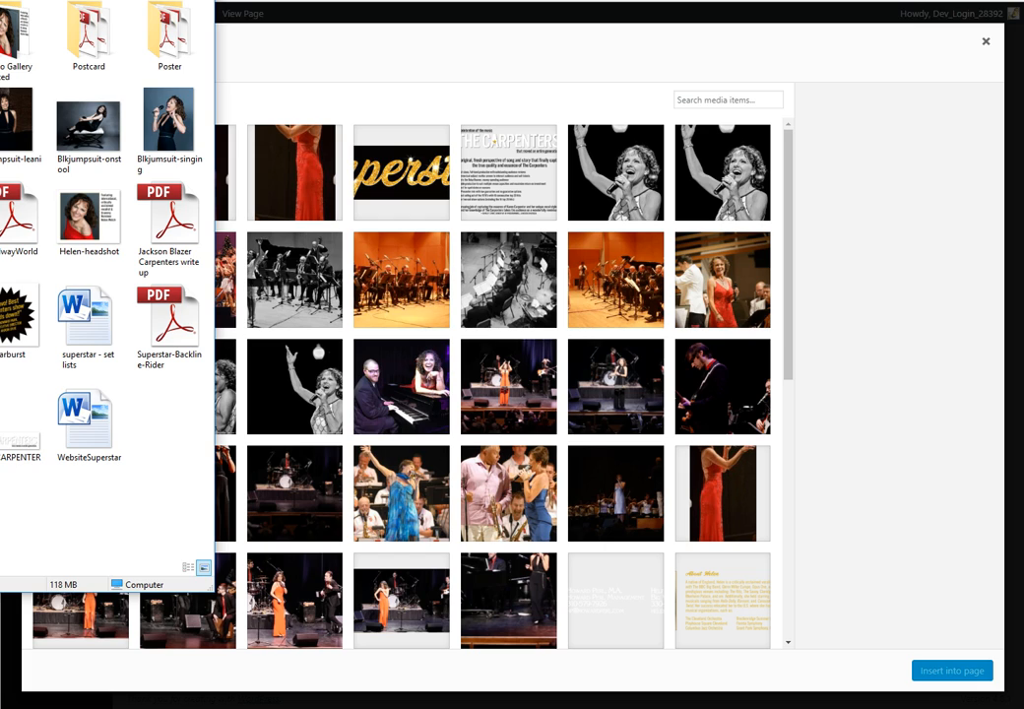
right_click(2, 179)
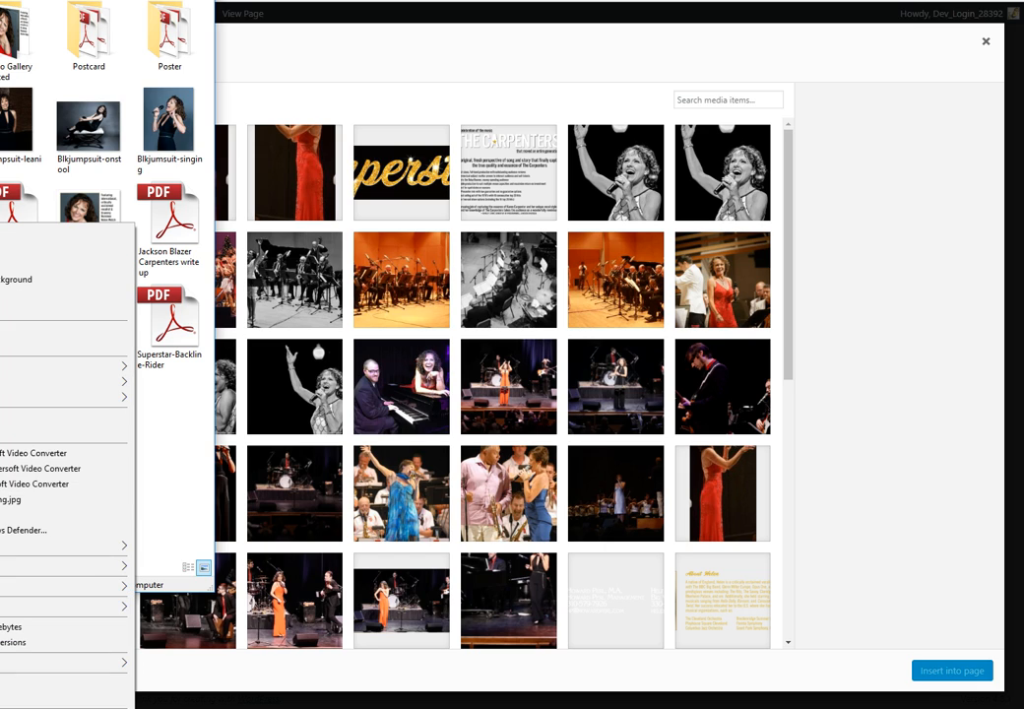
key(Escape)
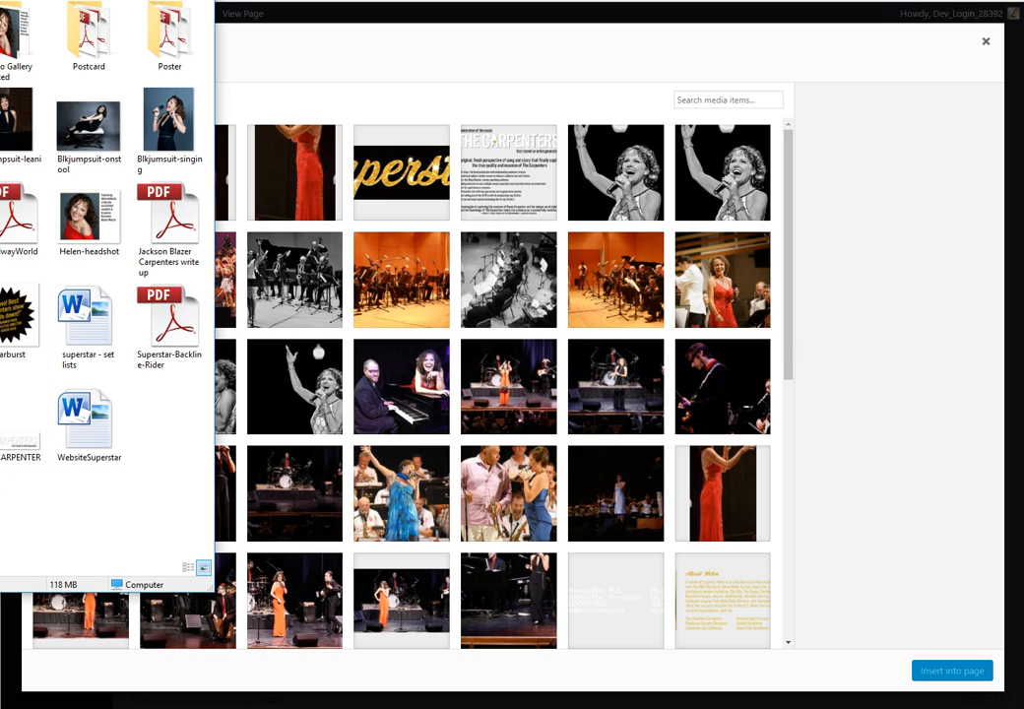
drag(20, 225, 437, 323)
scroll(448, 331, down, 8)
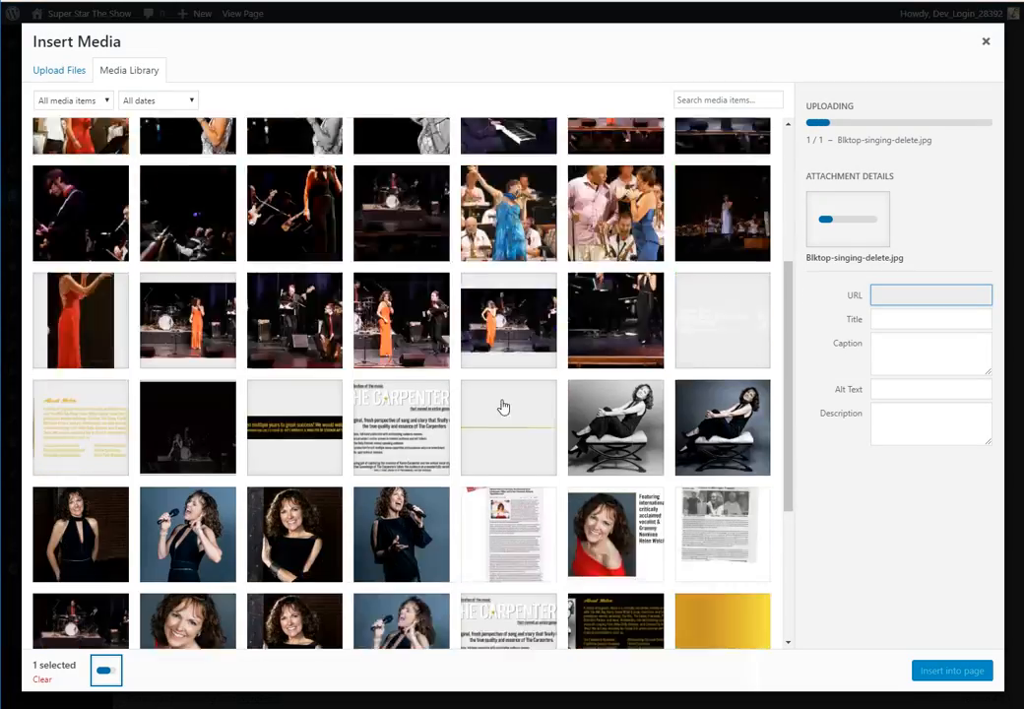
scroll(507, 417, up, 8)
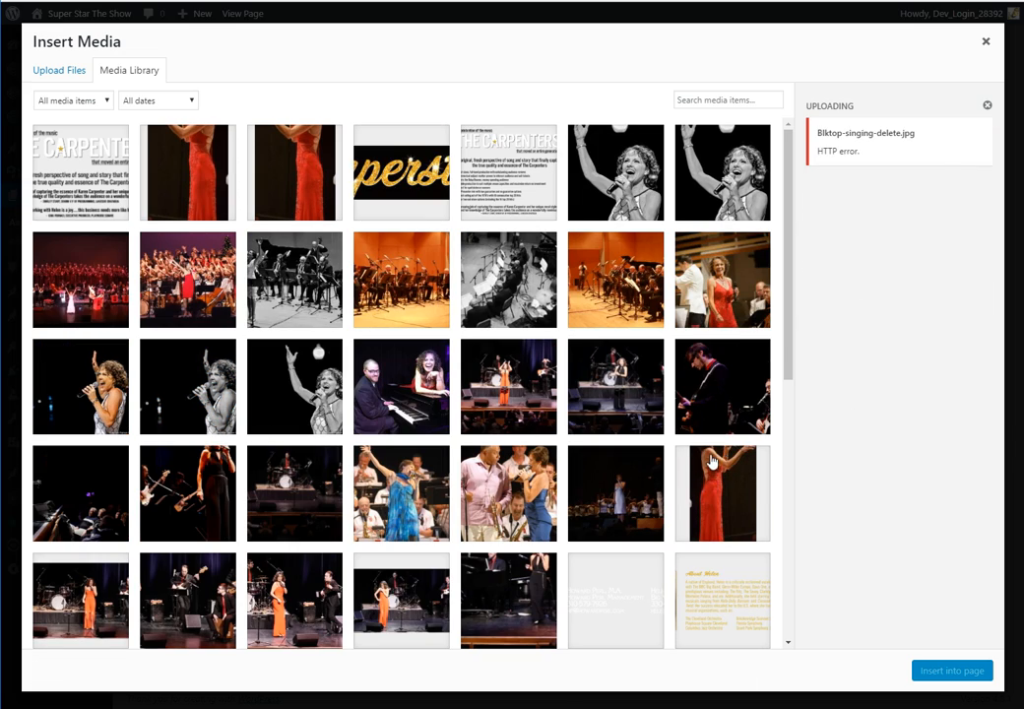
click(988, 105)
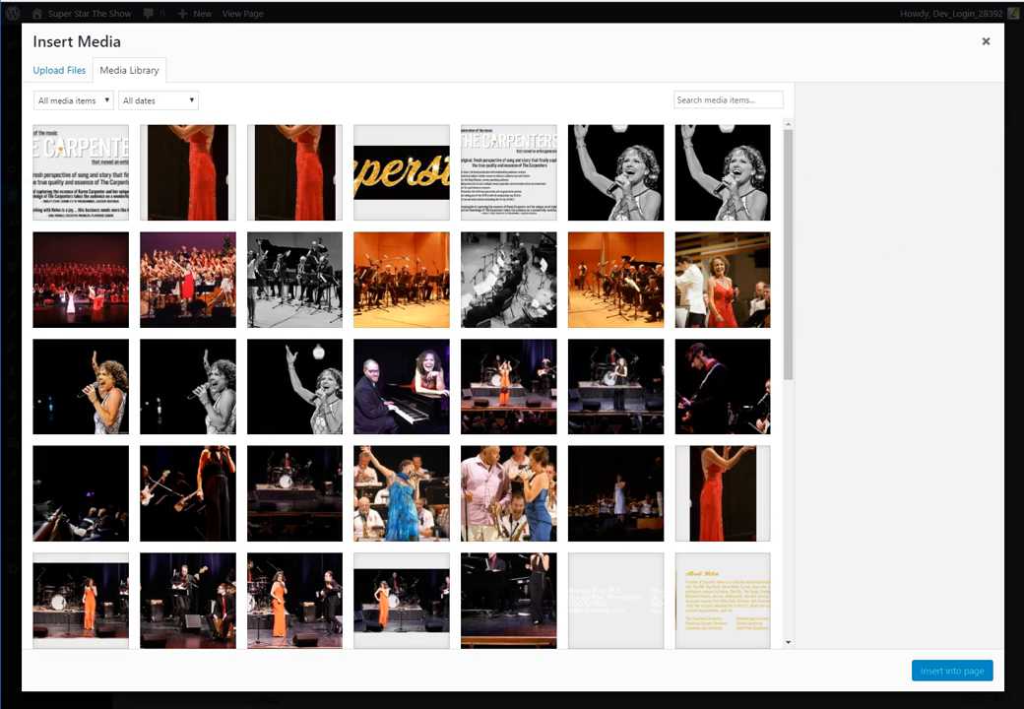
Step: Upload Blktop-headshot-reduced.jpg from the file folder window into the media library and keep it selected for insertion
key(alt+Tab)
drag(79, 227, 329, 292)
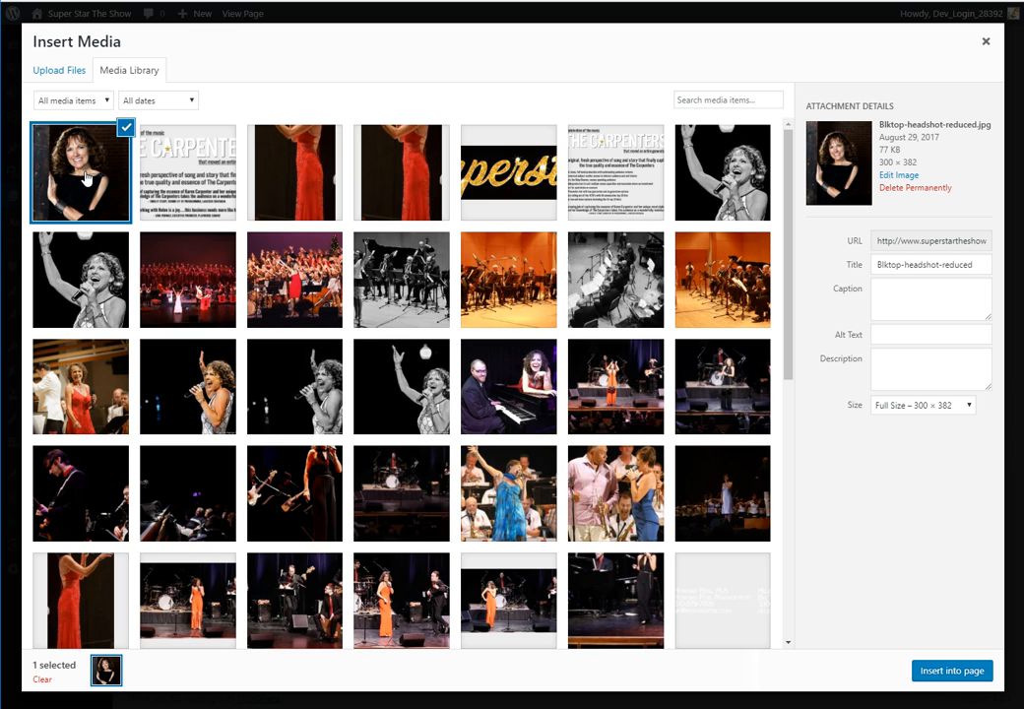
click(150, 147)
click(79, 177)
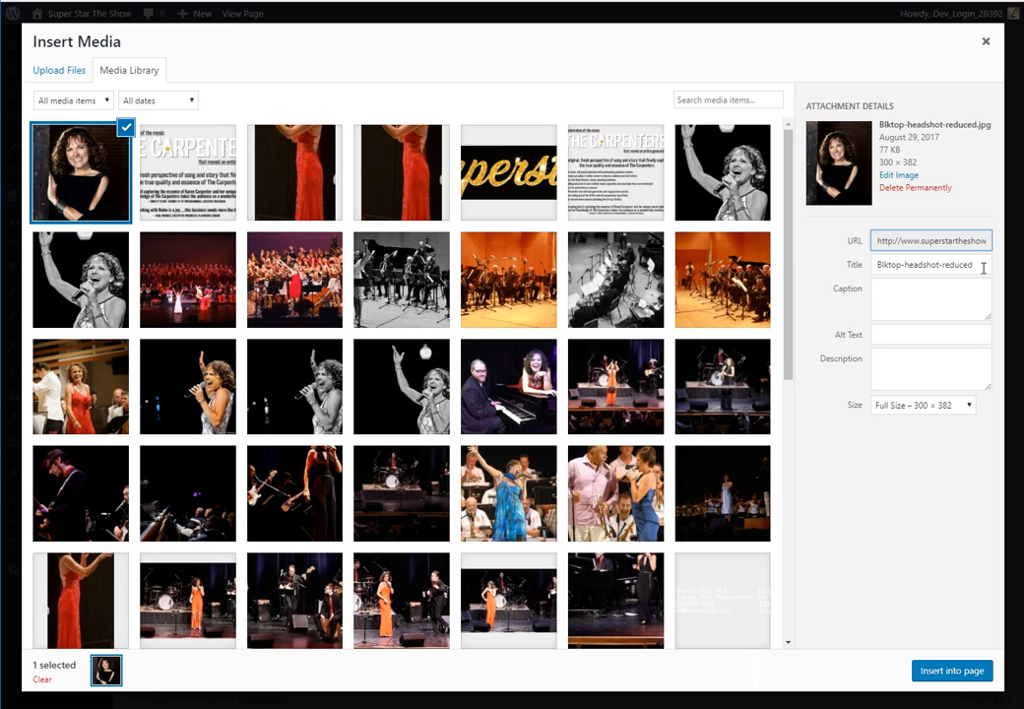
Step: Insert Blktop-headshot-reduced.jpg at Full Size – 300 × 382 into the Image Frame, leaving its caption, alt text and description empty
drag(983, 267, 863, 275)
click(897, 297)
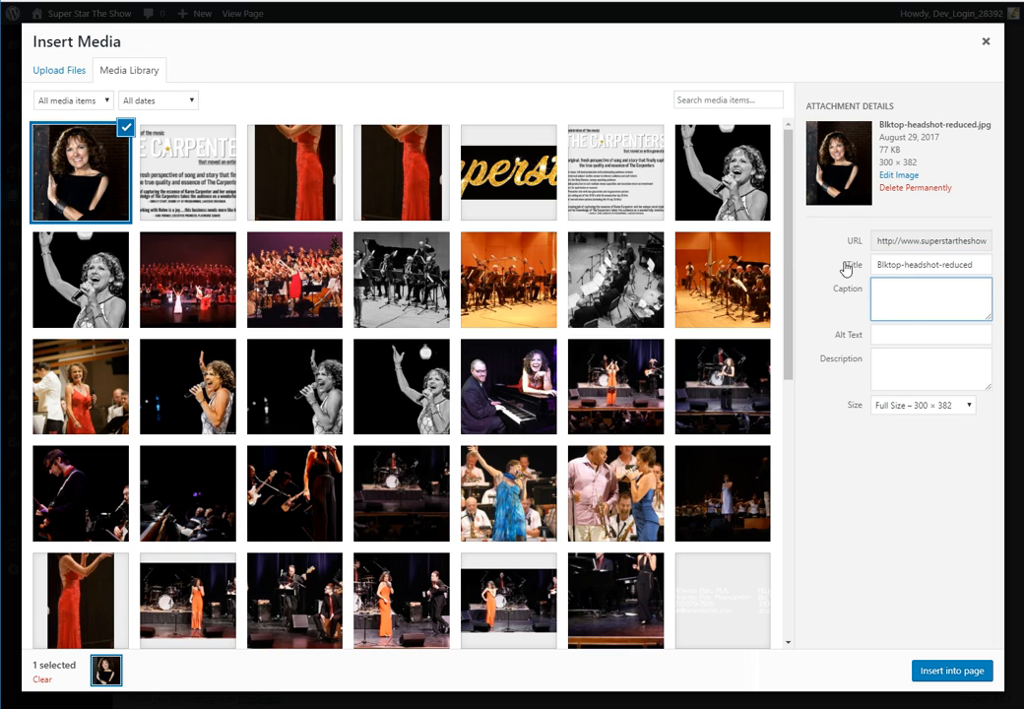
click(896, 331)
click(894, 362)
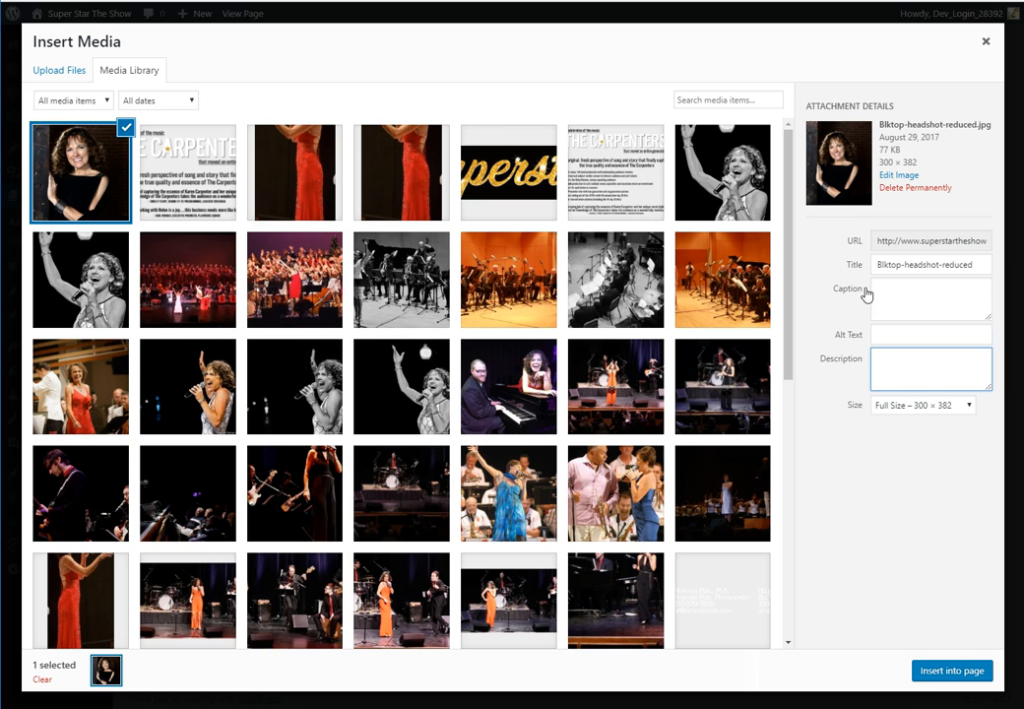
click(946, 675)
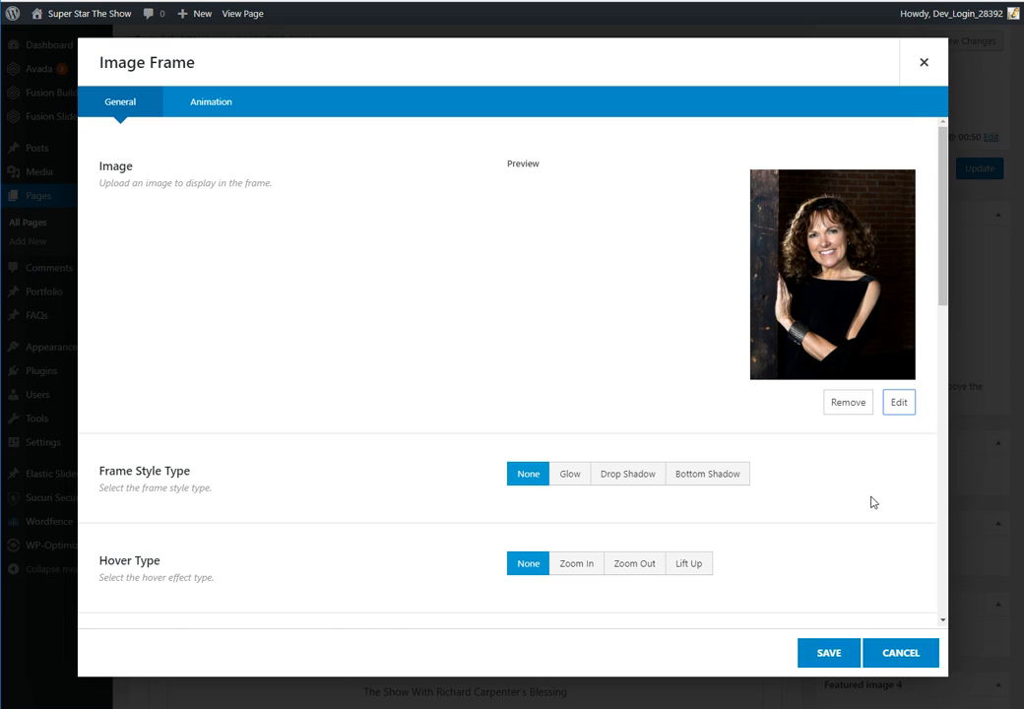
Step: Review the Image Frame's general settings, from frame style and hover type through alignment, link URL, visibility and CSS fields
scroll(870, 502, down, 2)
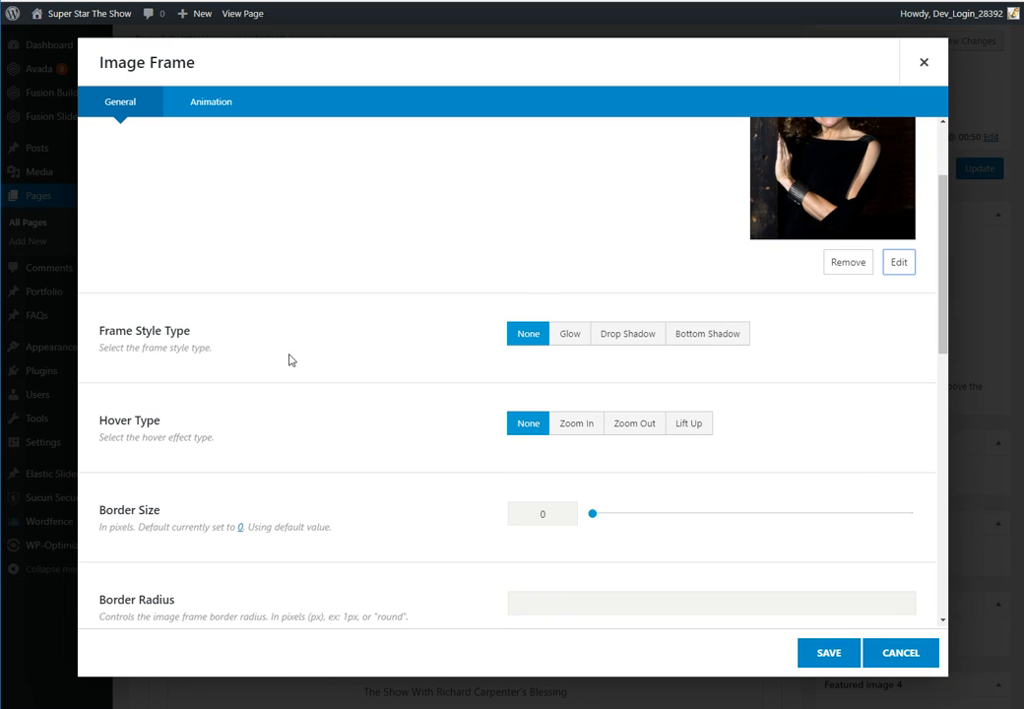
scroll(839, 500, down, 5)
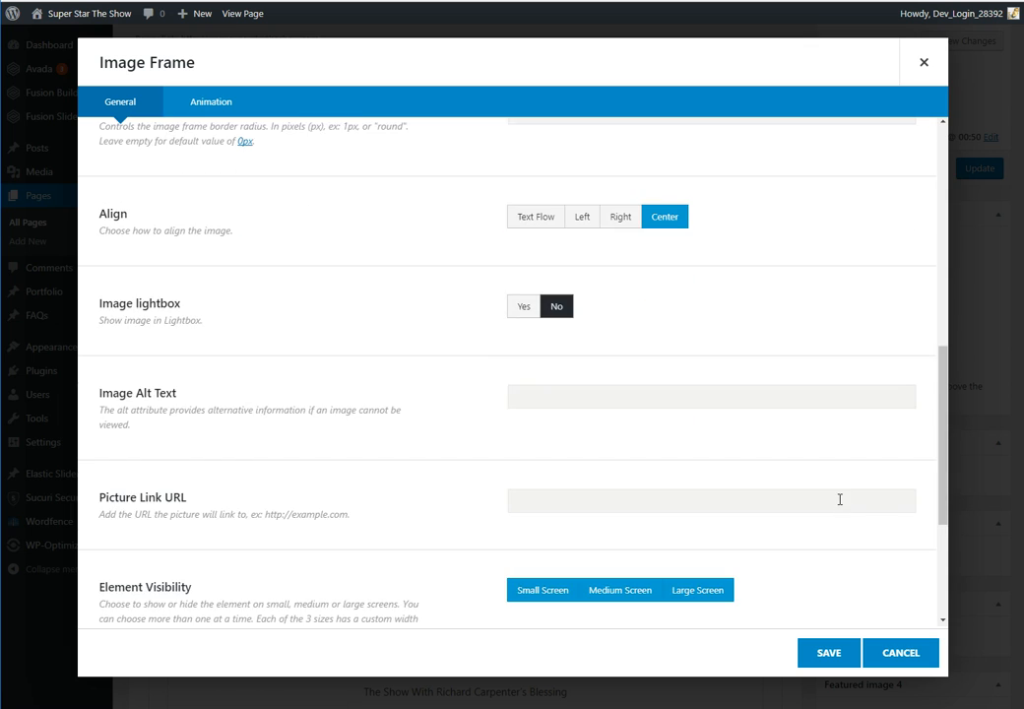
scroll(839, 500, down, 3)
scroll(830, 486, up, 8)
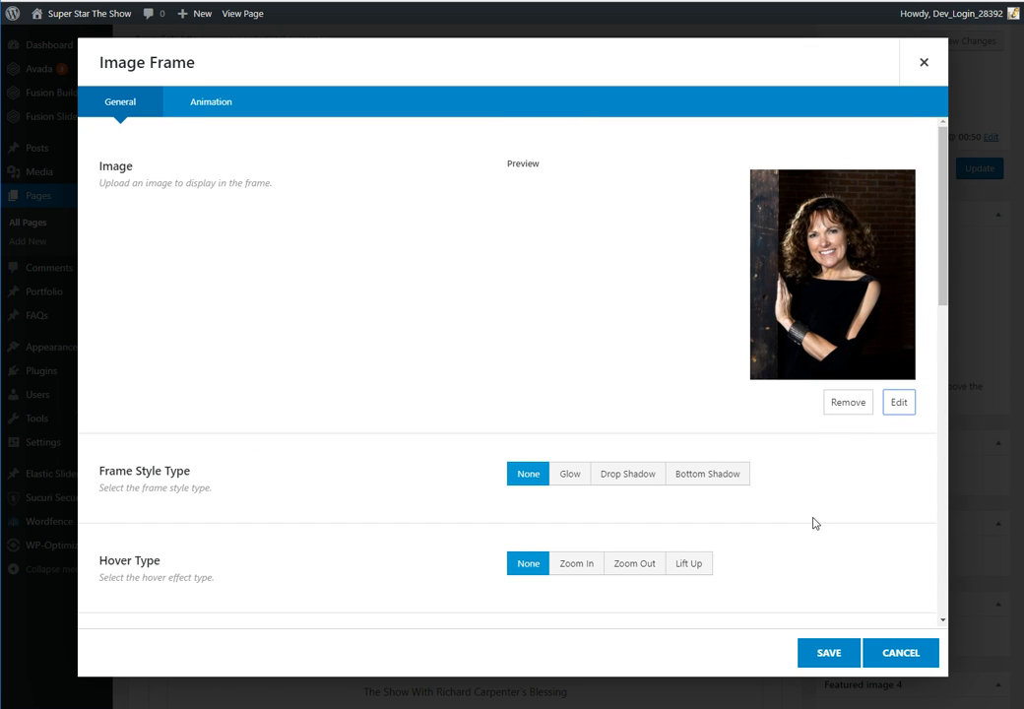
scroll(800, 556, down, 8)
scroll(791, 450, up, 4)
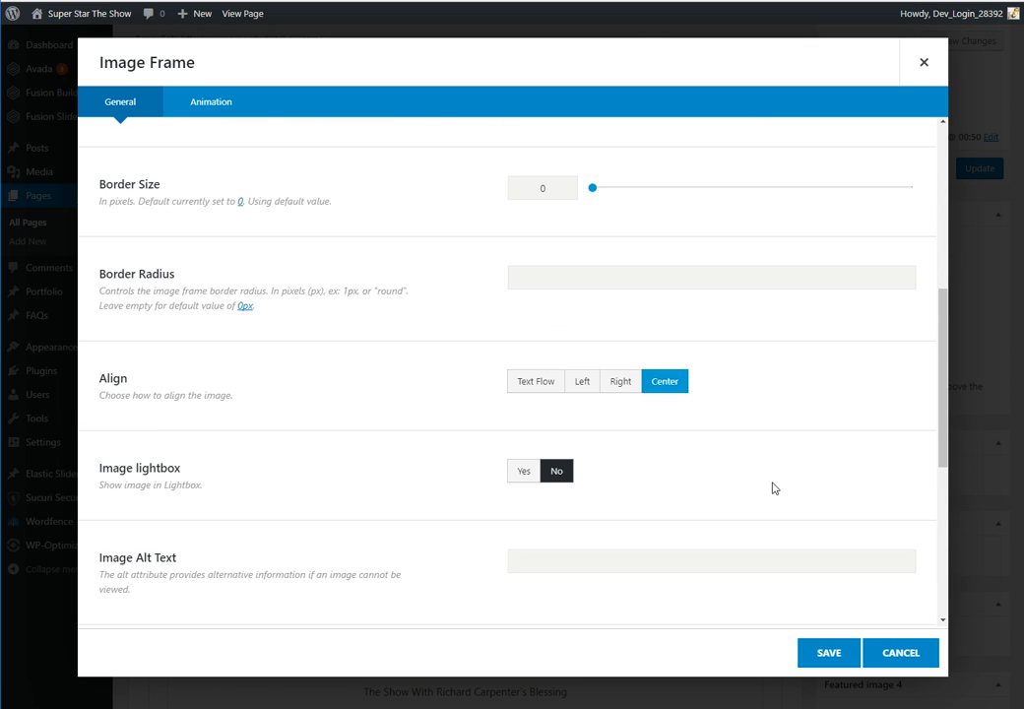
scroll(775, 492, up, 4)
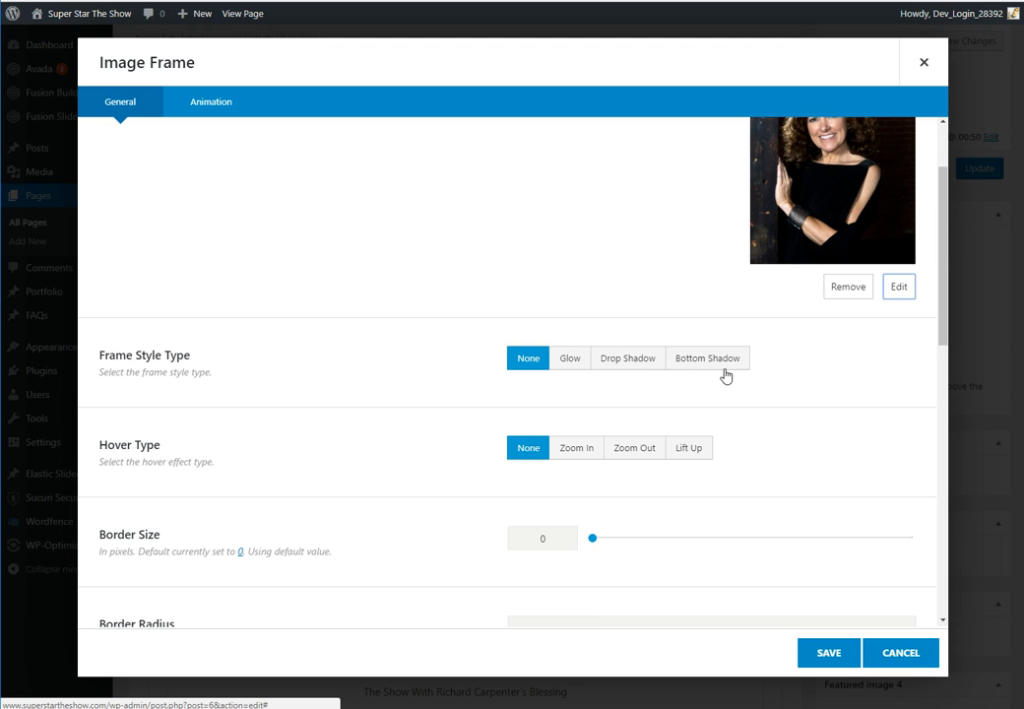
scroll(870, 473, down, 1)
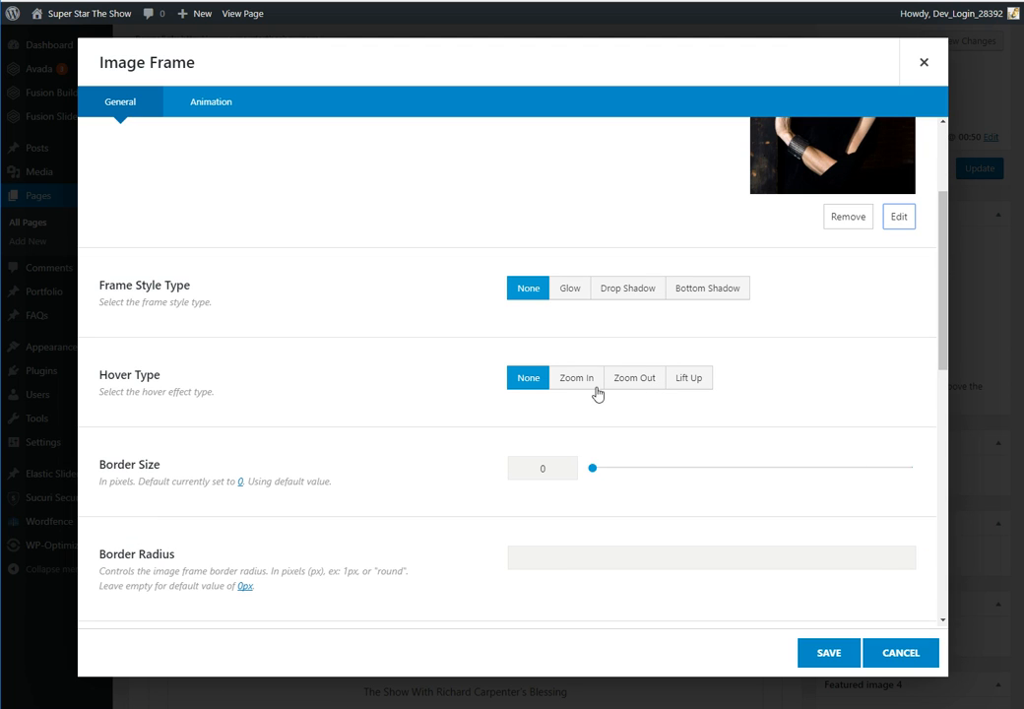
scroll(846, 419, down, 10)
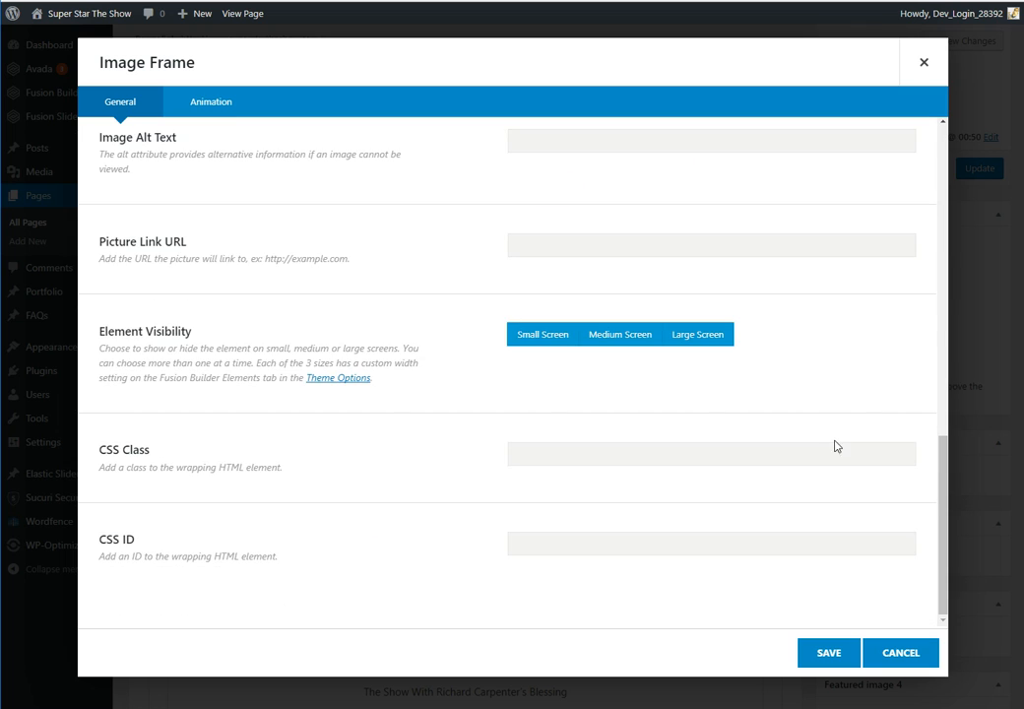
scroll(831, 445, up, 10)
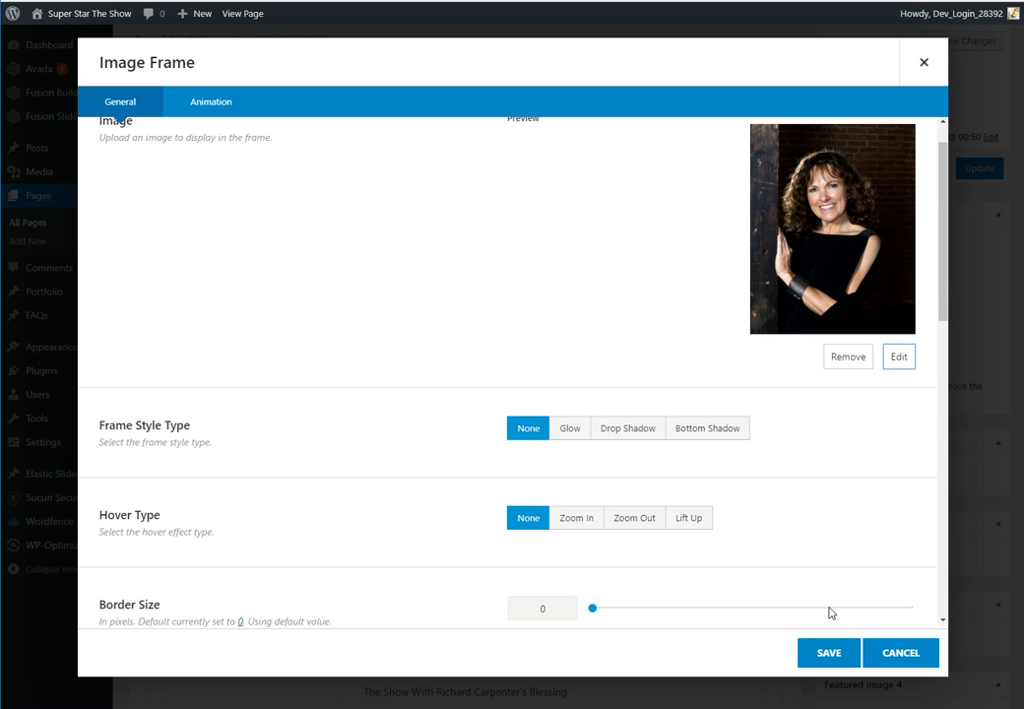
Step: Try the Drop Shadow frame style with the Zoom Out hover type on the Image Frame, and cancel the element's changes
click(629, 430)
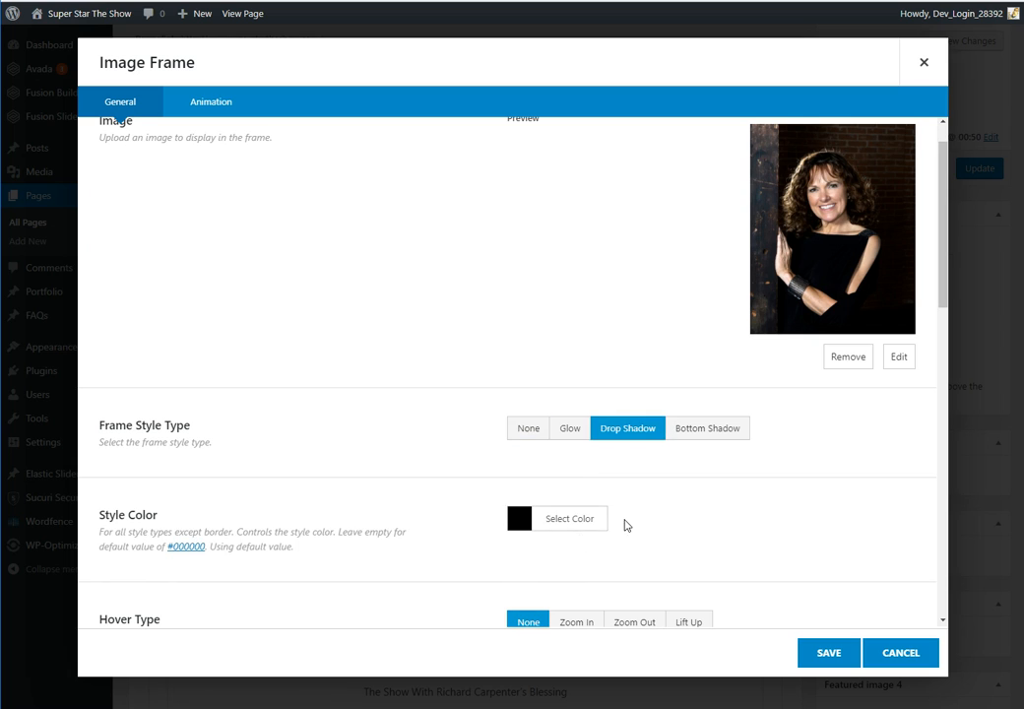
scroll(521, 297, down, 3)
click(635, 273)
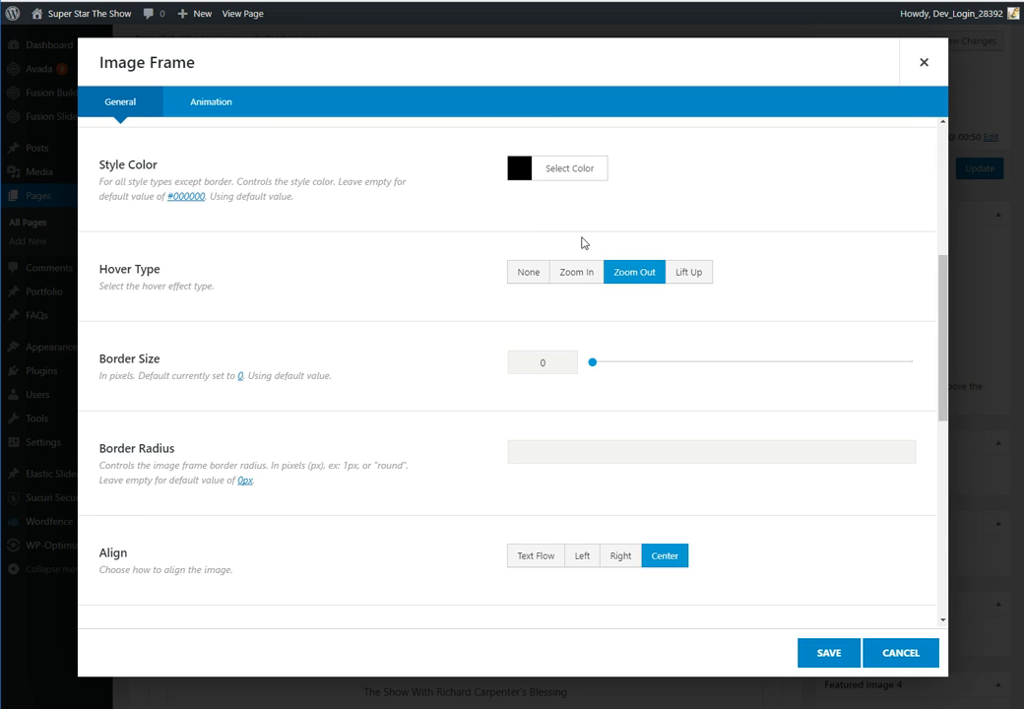
scroll(661, 465, up, 2)
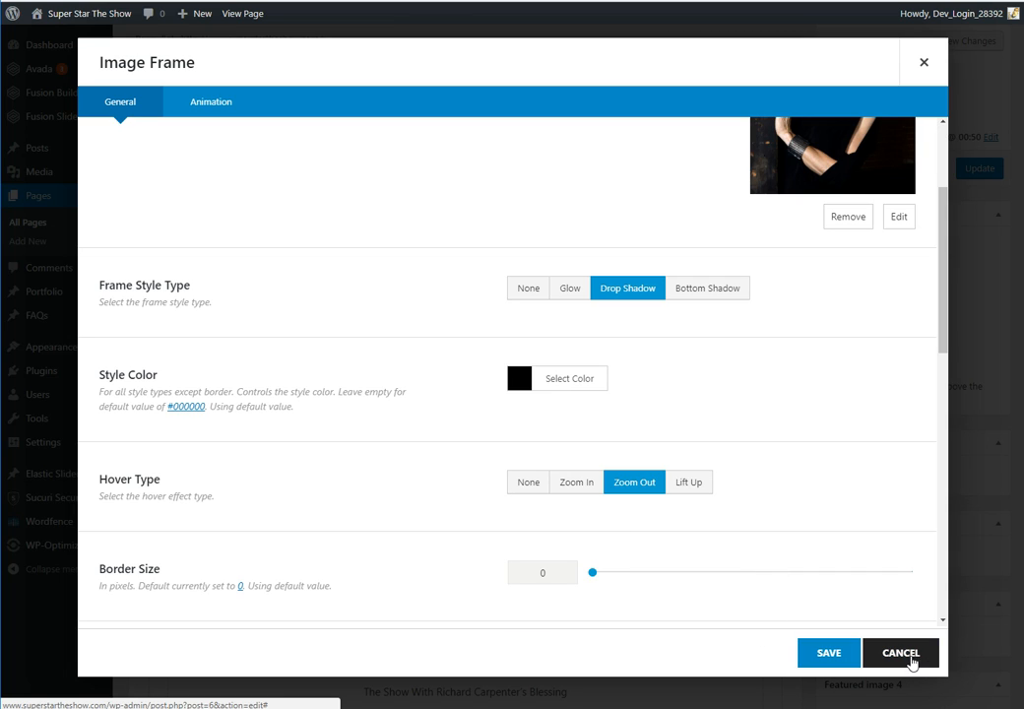
click(911, 653)
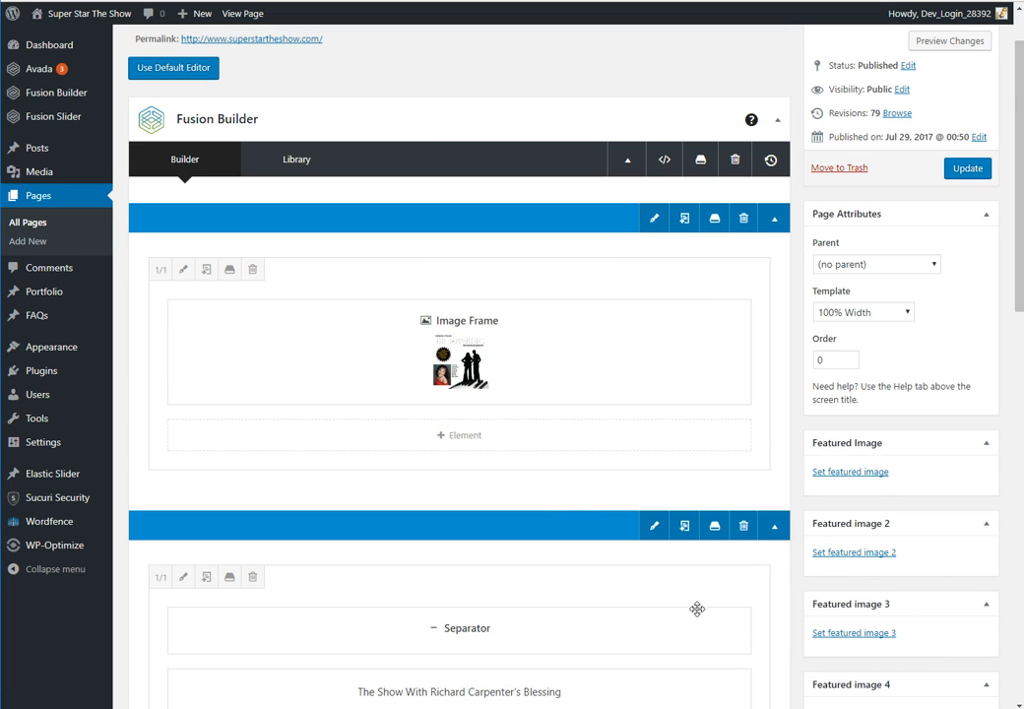
Step: View the settings of the second container's Title element and close them without saving
scroll(698, 606, down, 3)
scroll(746, 581, down, 1)
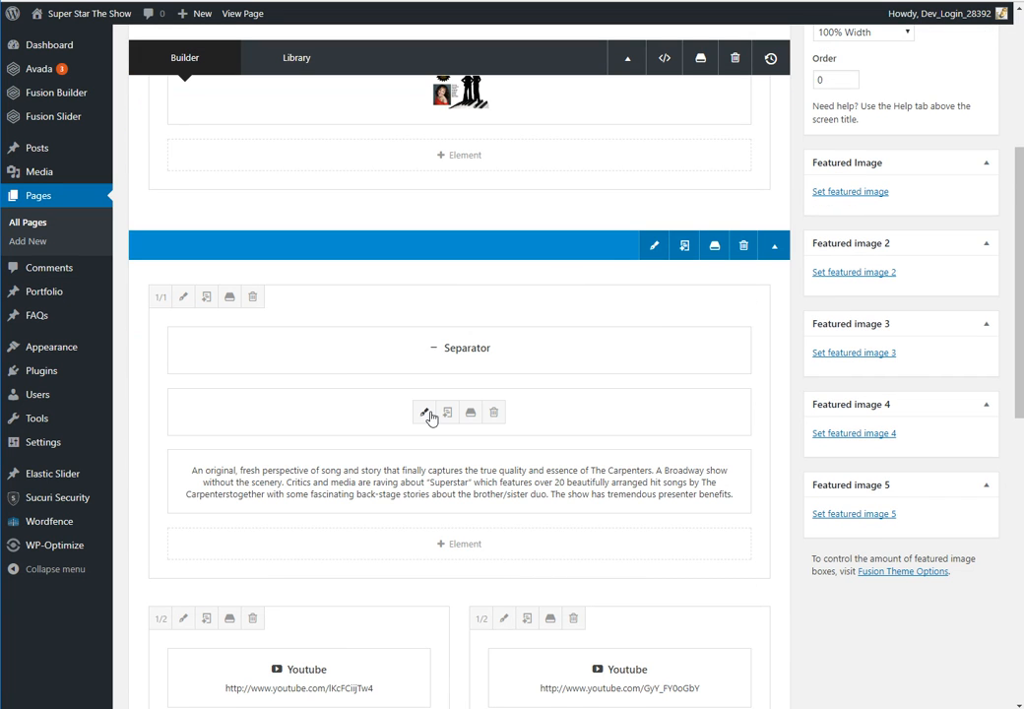
click(425, 414)
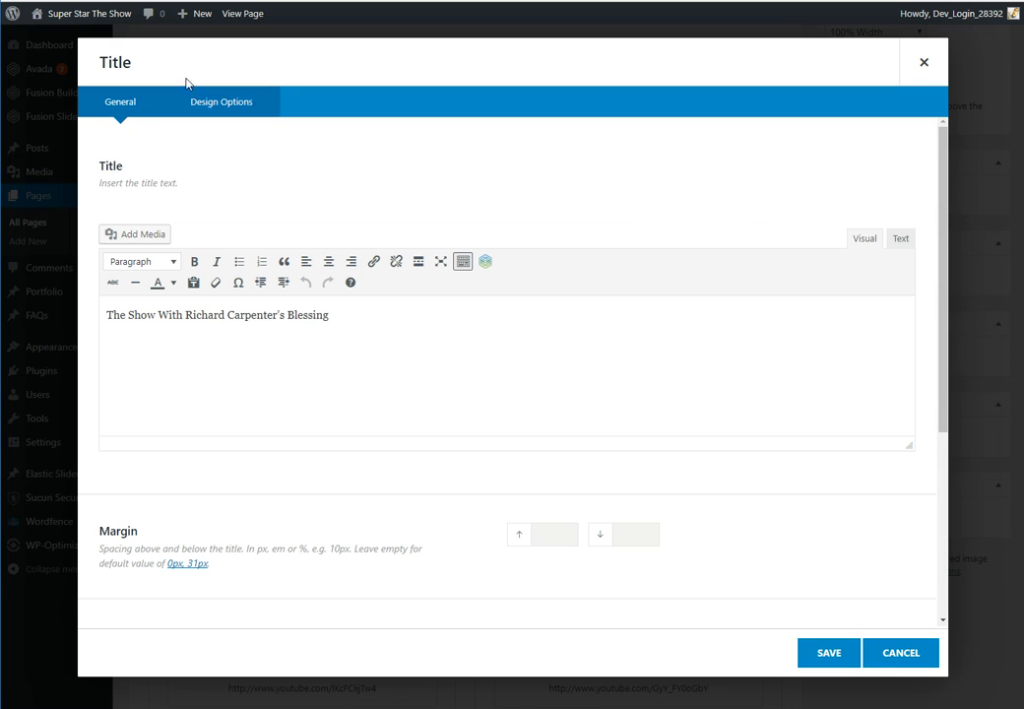
click(926, 654)
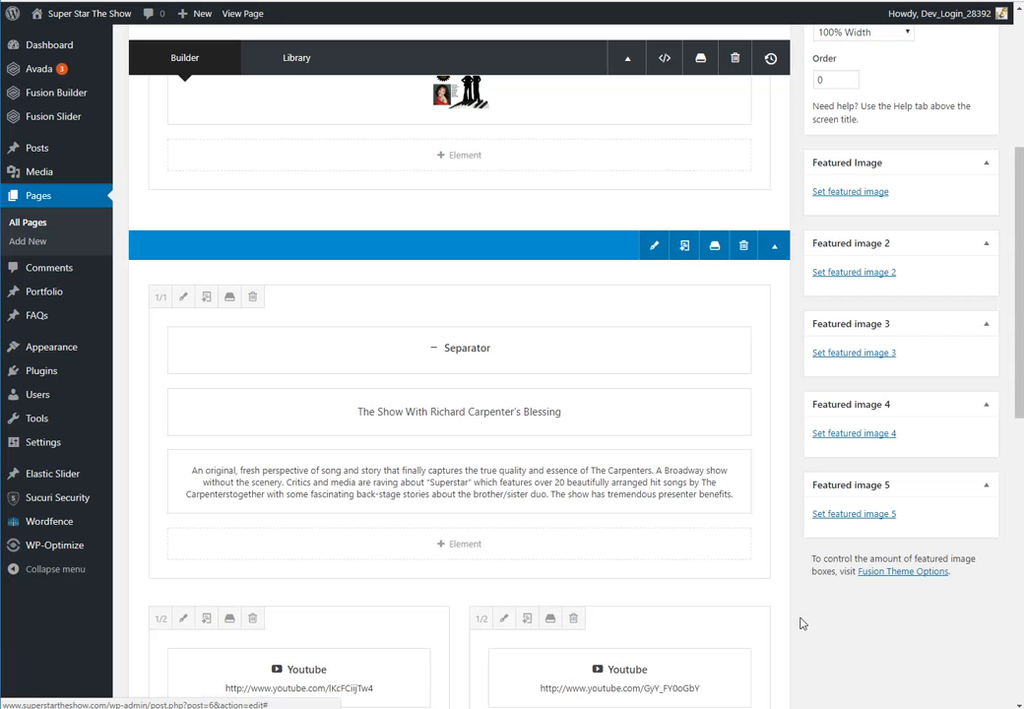
Step: Reopen the second container's Title element, select its whole title text and check the editor's extra formatting row
click(423, 412)
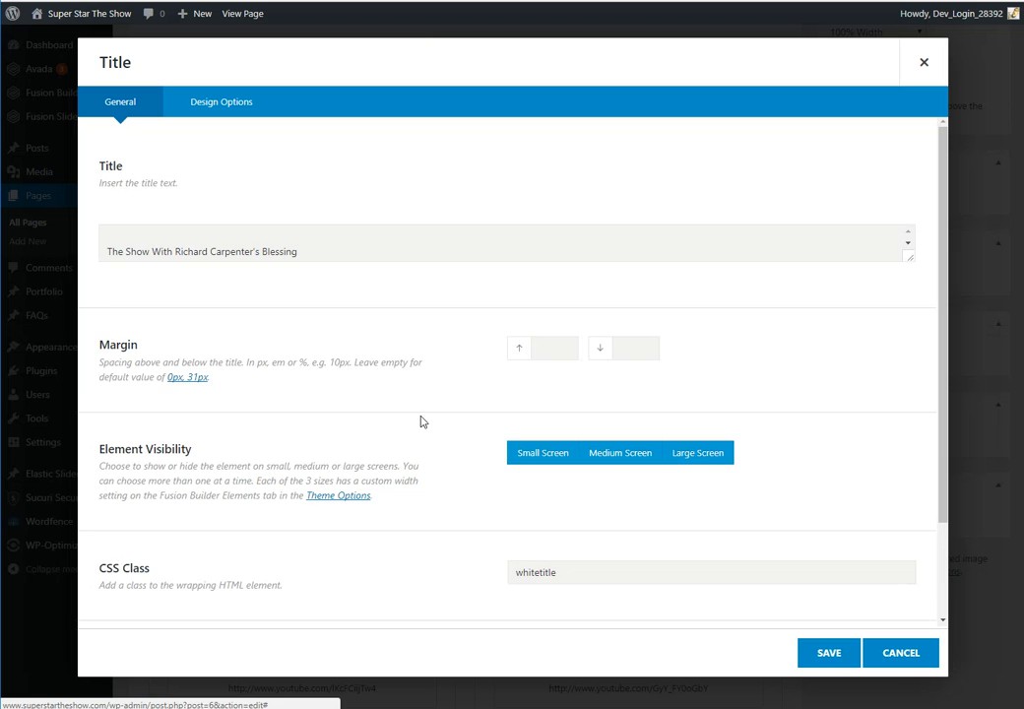
drag(336, 324, 98, 332)
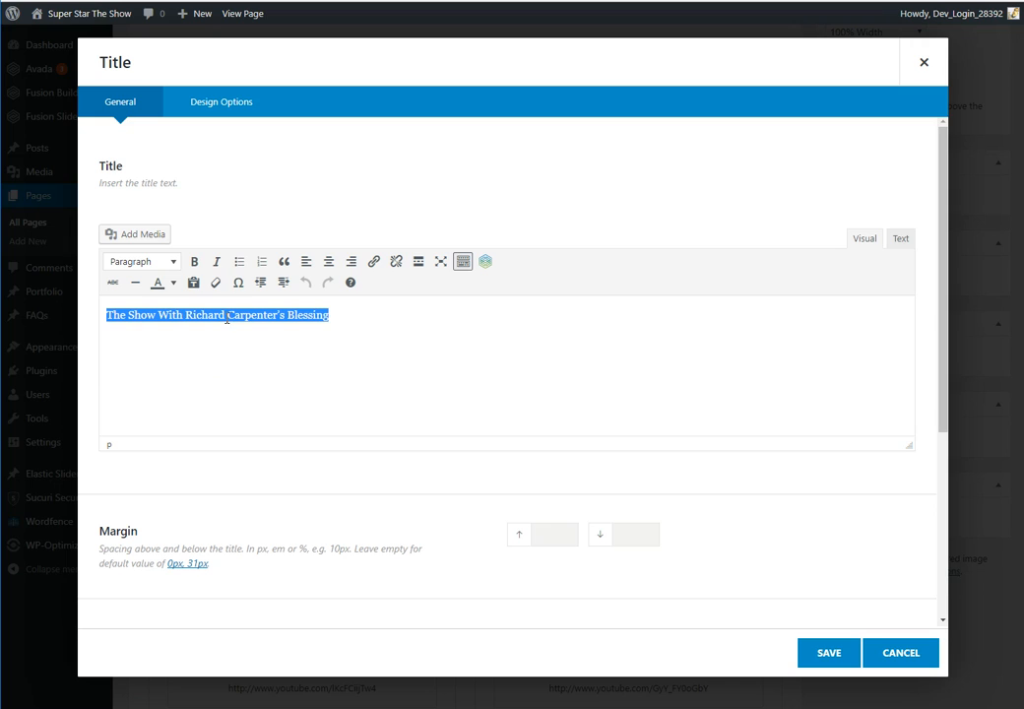
click(463, 263)
click(462, 263)
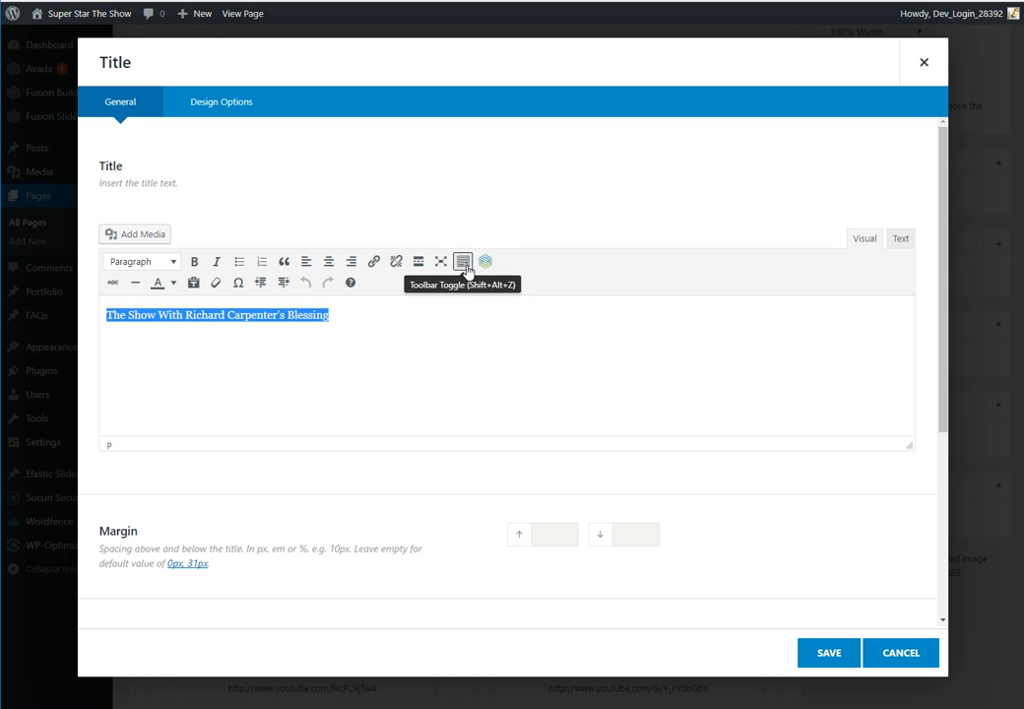
click(464, 268)
click(466, 268)
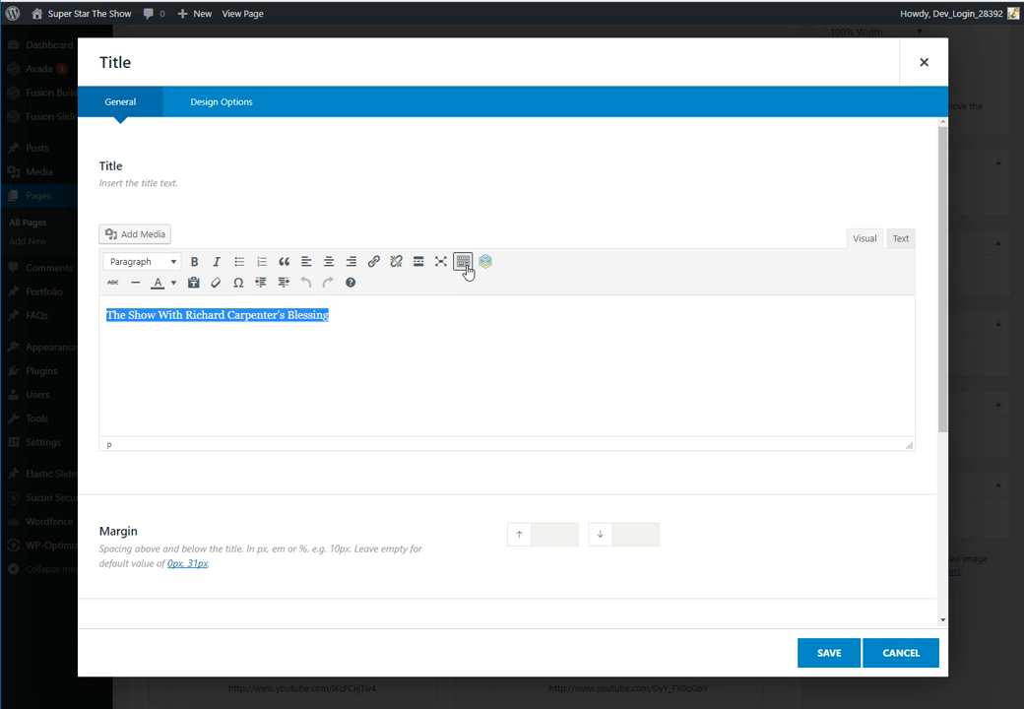
click(330, 321)
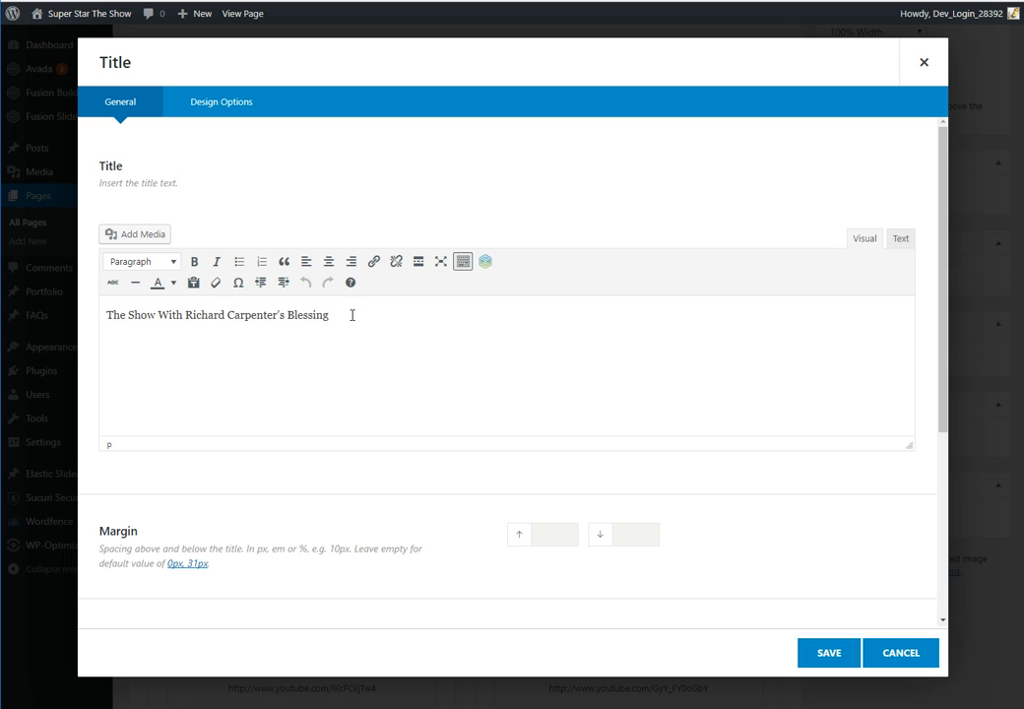
drag(350, 317, 104, 315)
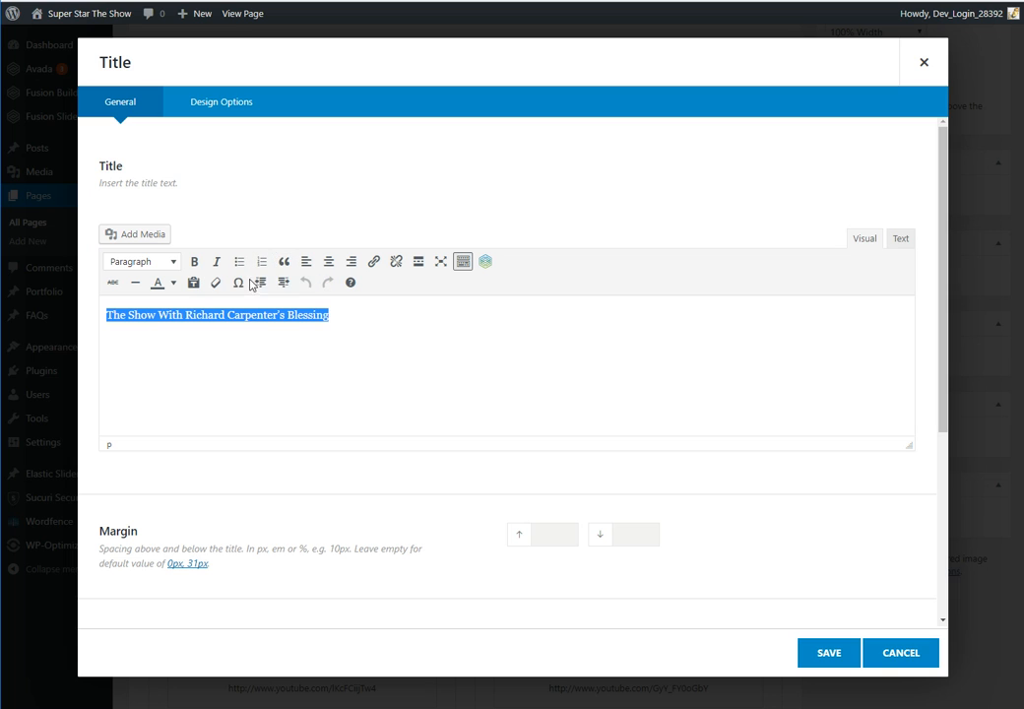
Step: Examine the Title element's margin, visibility, CSS class and CSS ID settings, and cancel without changes
scroll(827, 453, down, 3)
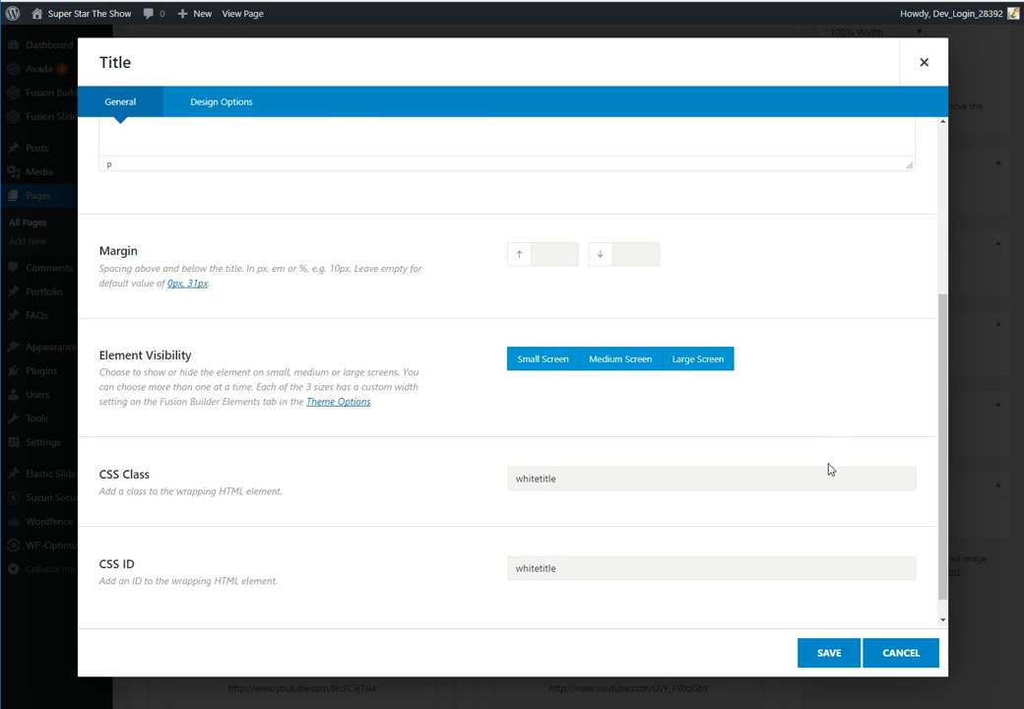
scroll(834, 471, up, 3)
scroll(795, 519, down, 3)
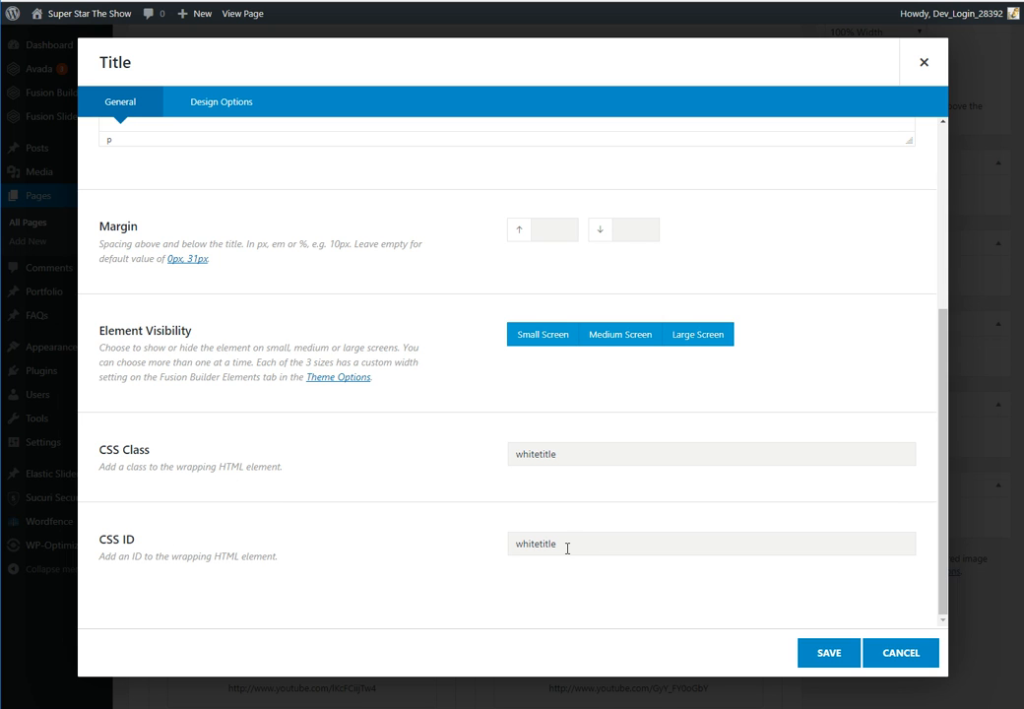
click(901, 653)
Step: Open the Text Block below the title and correct "Carpenterstogether" to "Carpenters together" in its third sentence
mouse_move(487, 482)
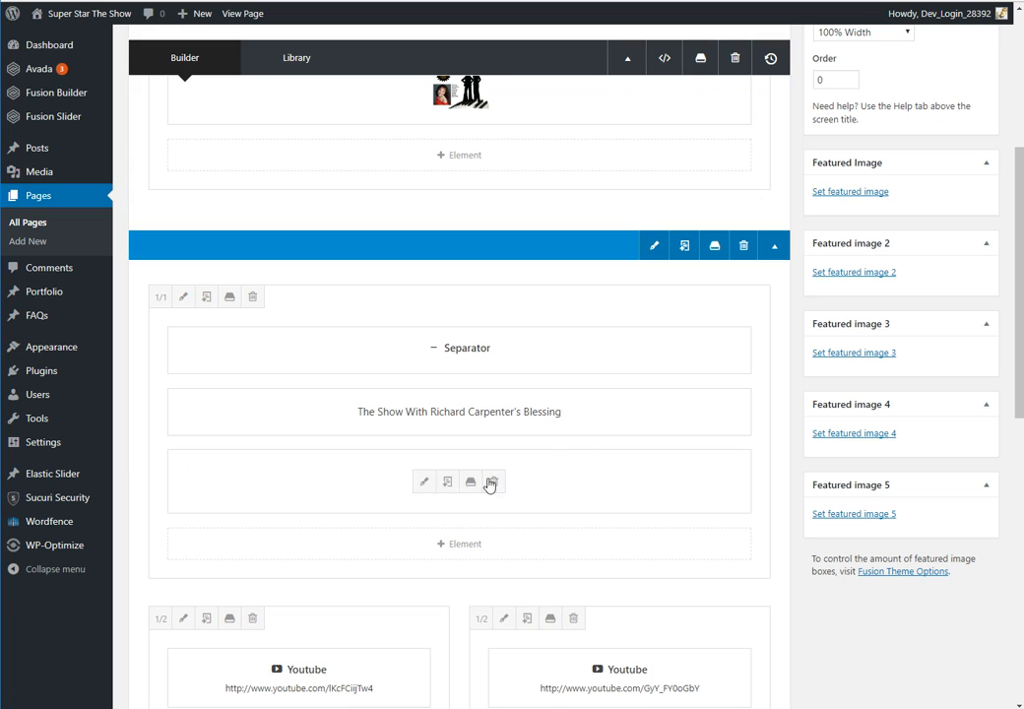
click(424, 483)
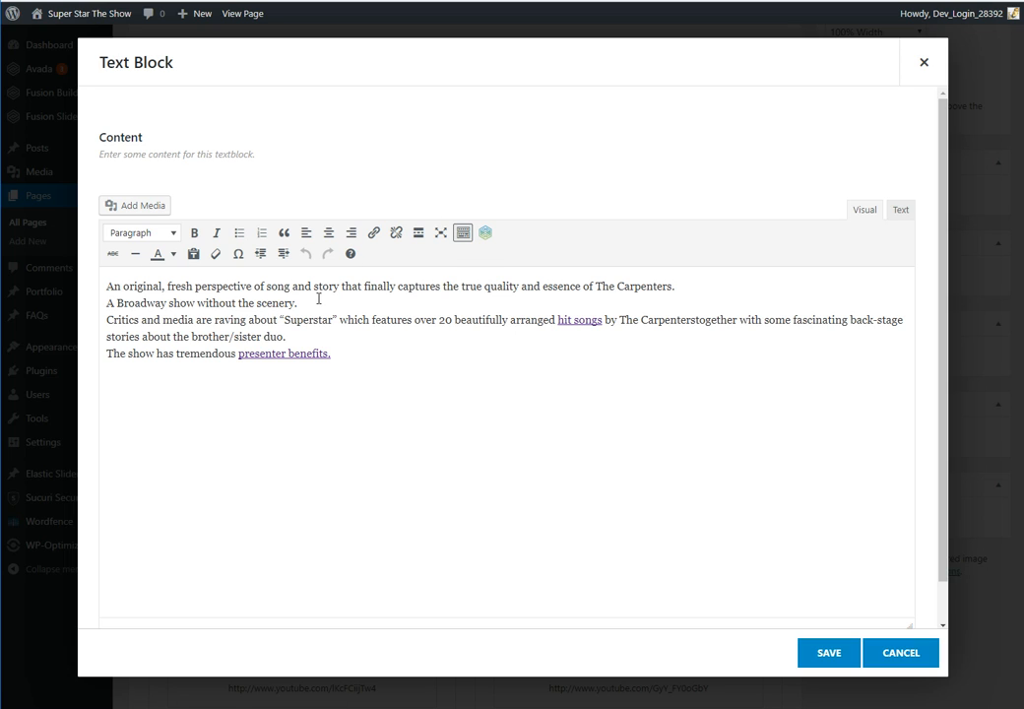
key(ctrl+a)
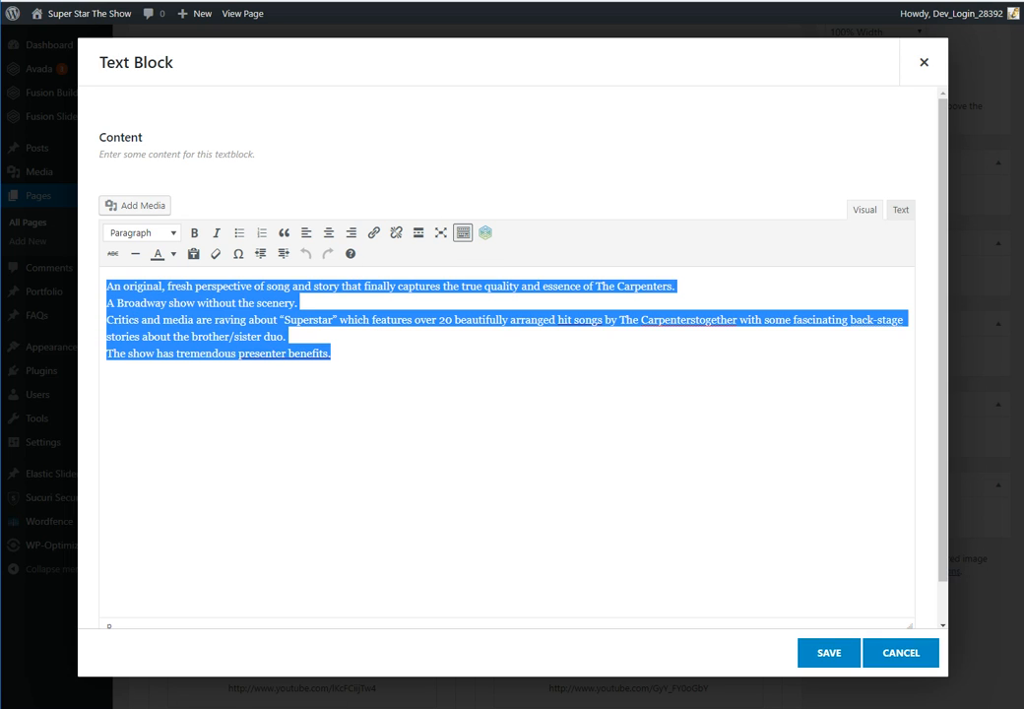
click(393, 354)
click(462, 309)
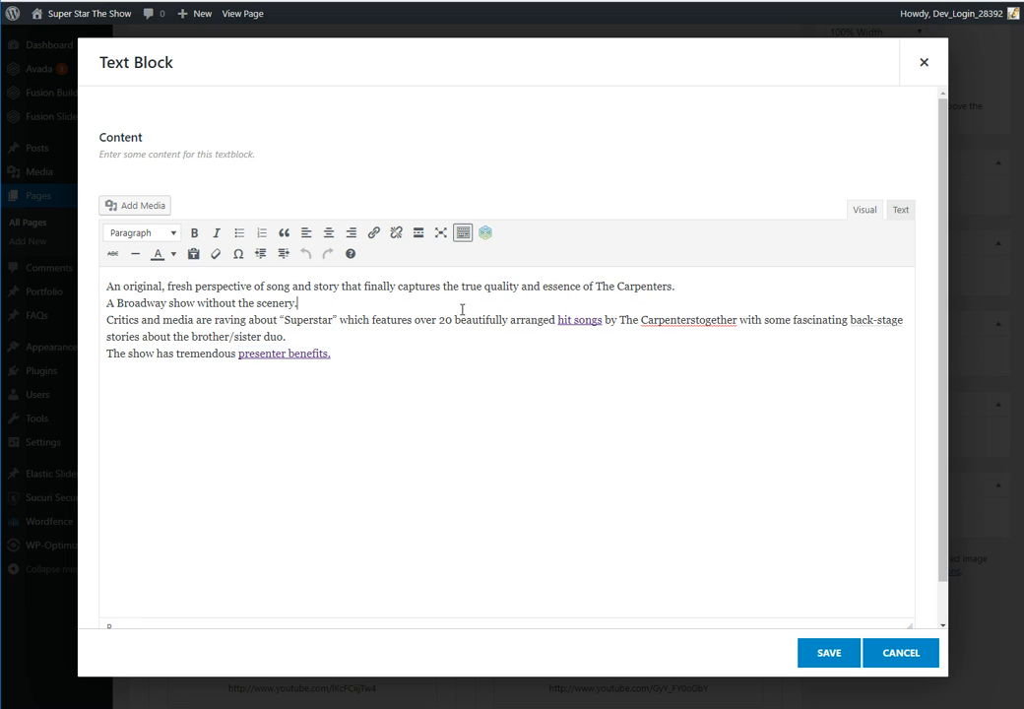
drag(339, 320, 282, 327)
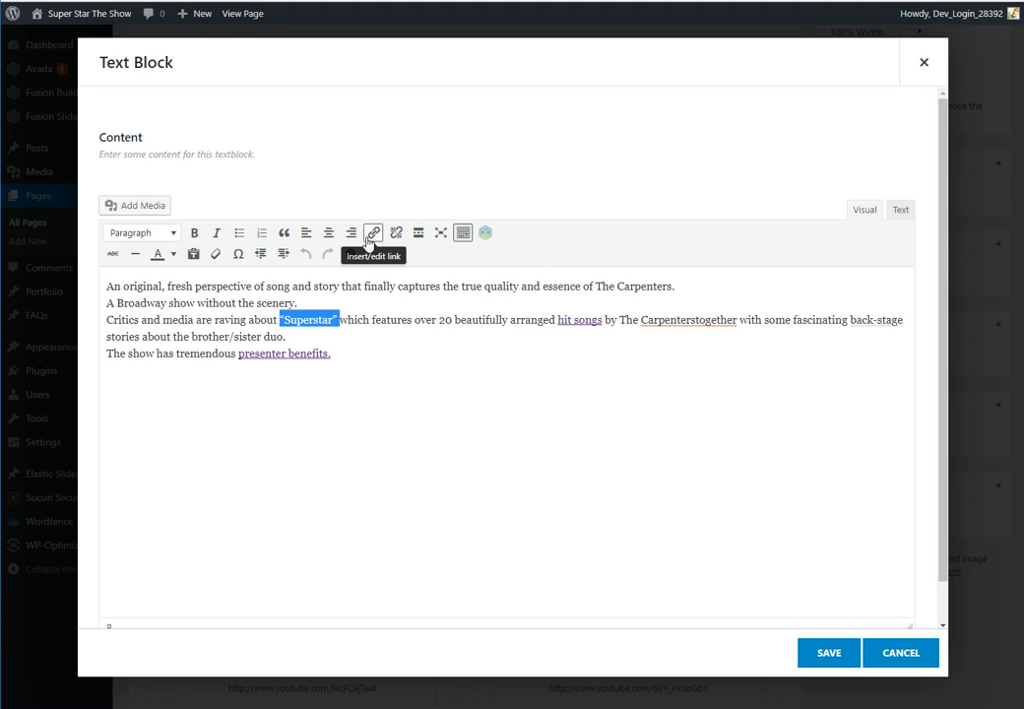
click(696, 317)
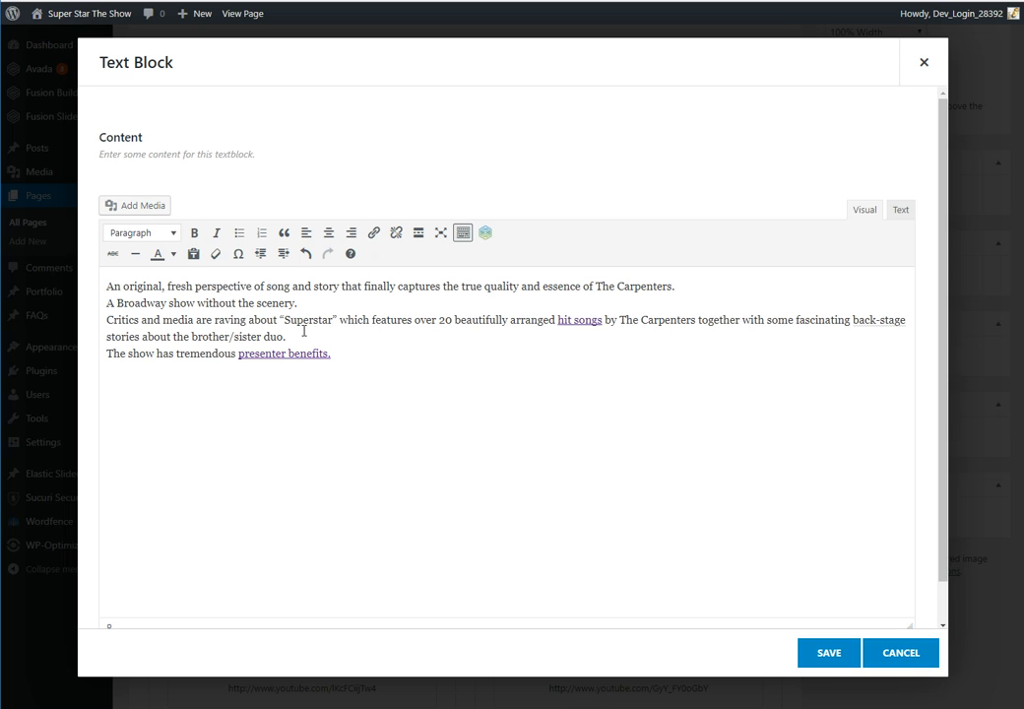
Step: Select the quoted word "Superstar" in the text block and start inserting a link on it
drag(282, 320, 305, 320)
click(282, 320)
drag(281, 320, 337, 320)
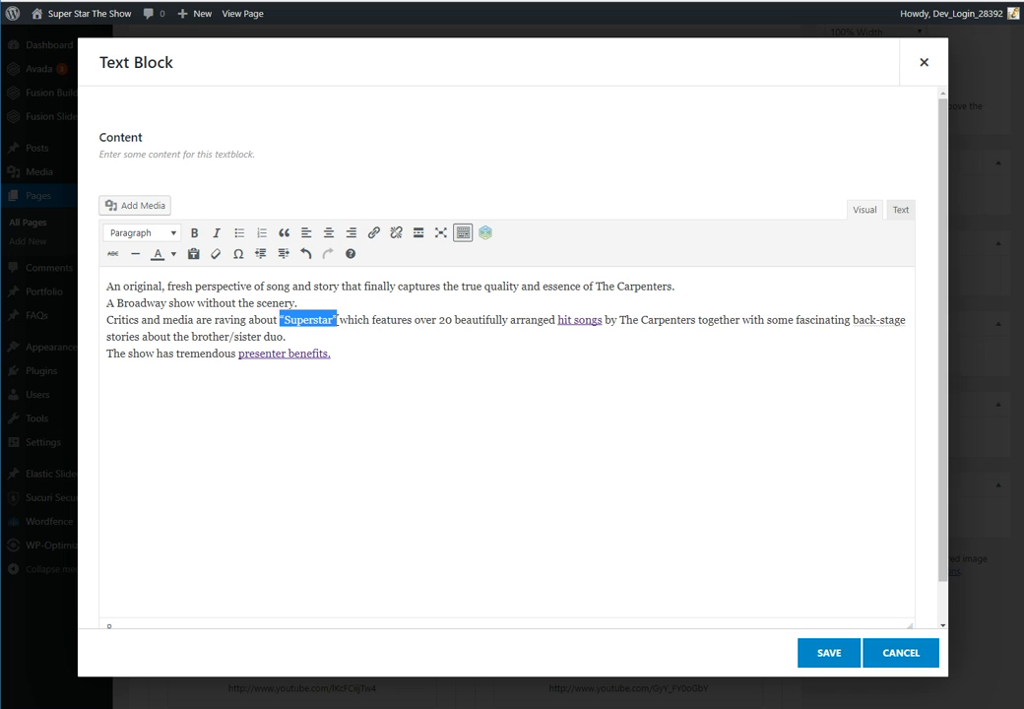
click(373, 234)
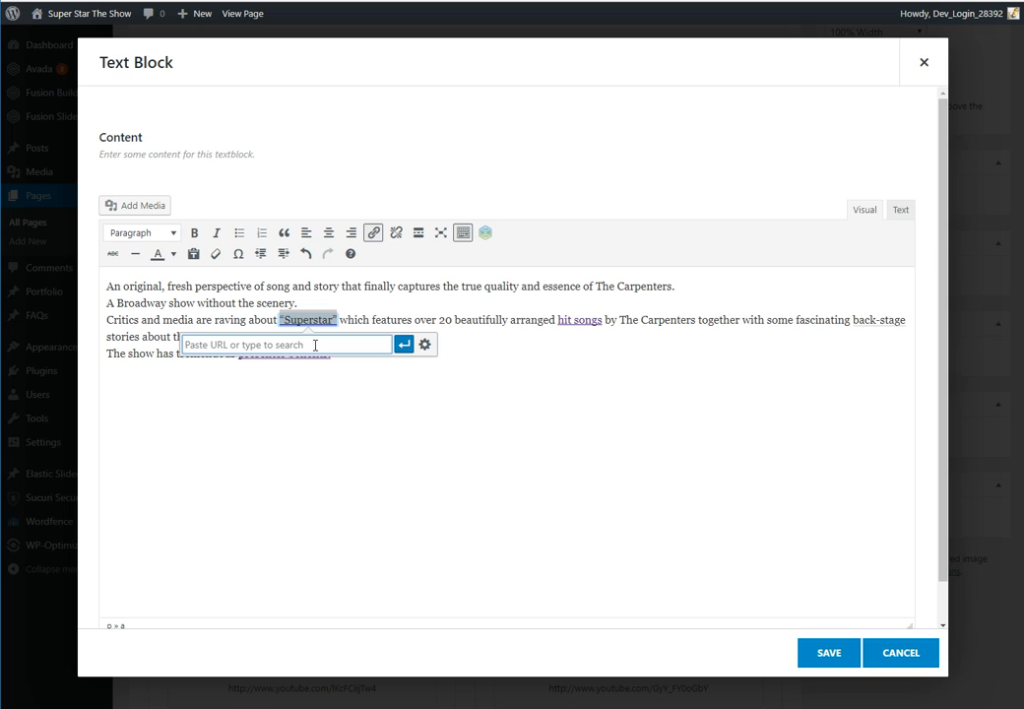
text(www.google)
key(BackSpace)
key(BackSpace)
key(BackSpace)
key(BackSpace)
key(BackSpace)
key(BackSpace)
key(BackSpace)
key(BackSpace)
key(BackSpace)
key(BackSpace)
key(BackSpace)
key(BackSpace)
key(BackSpace)
Step: Try linking the quoted "Superstar" to the THE SHOW page with the link opening in a new tab, and cancel the link settings
text(The show)
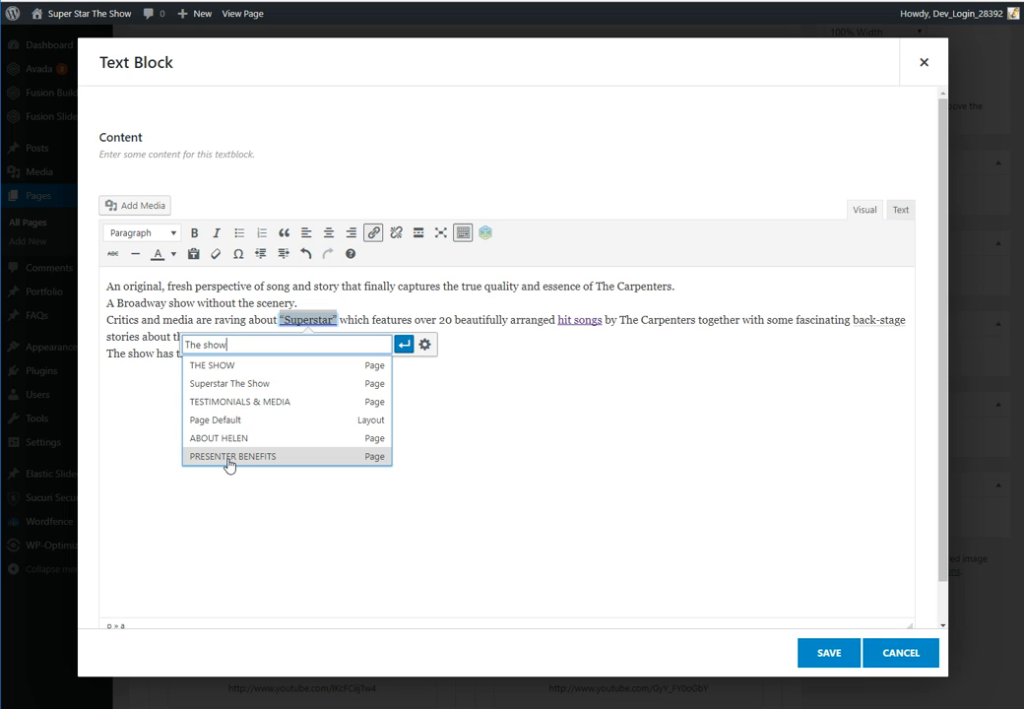
click(253, 370)
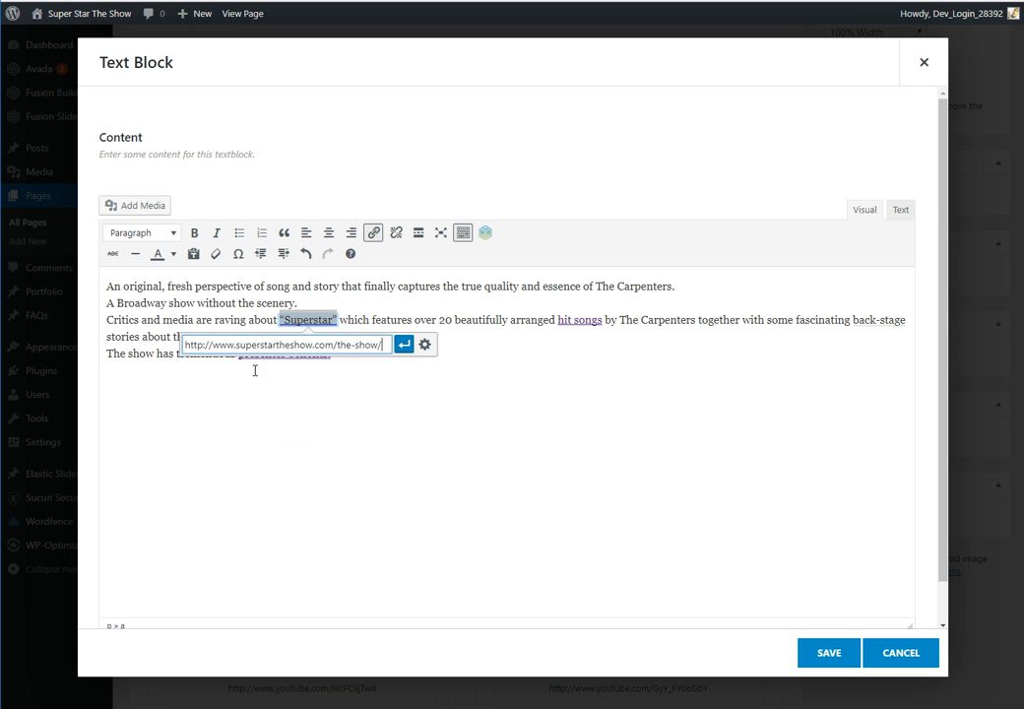
click(424, 344)
click(446, 288)
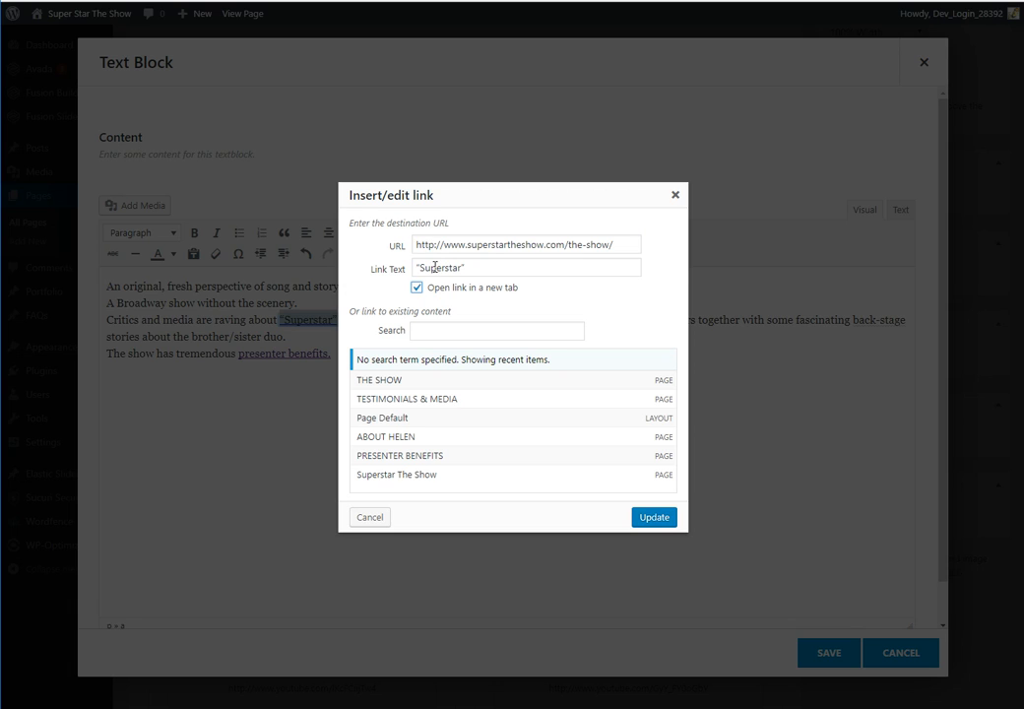
click(380, 518)
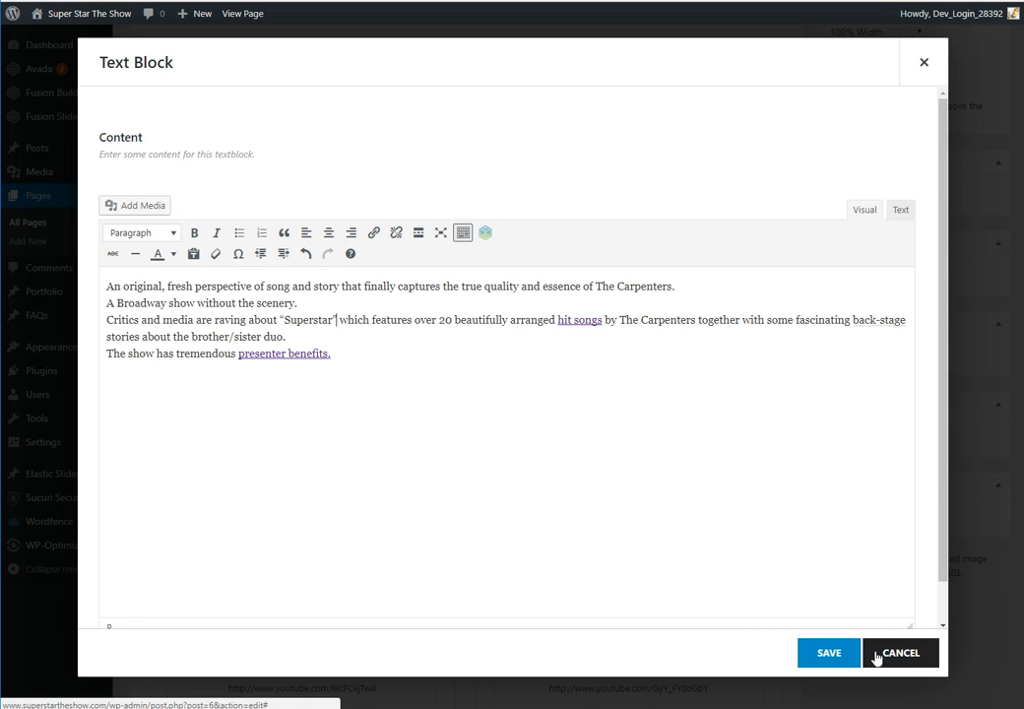
Step: Cancel the Text Block edits, reopen the block, and save it with "Carpenterstogether" corrected to "Carpenters together"
click(908, 654)
click(426, 482)
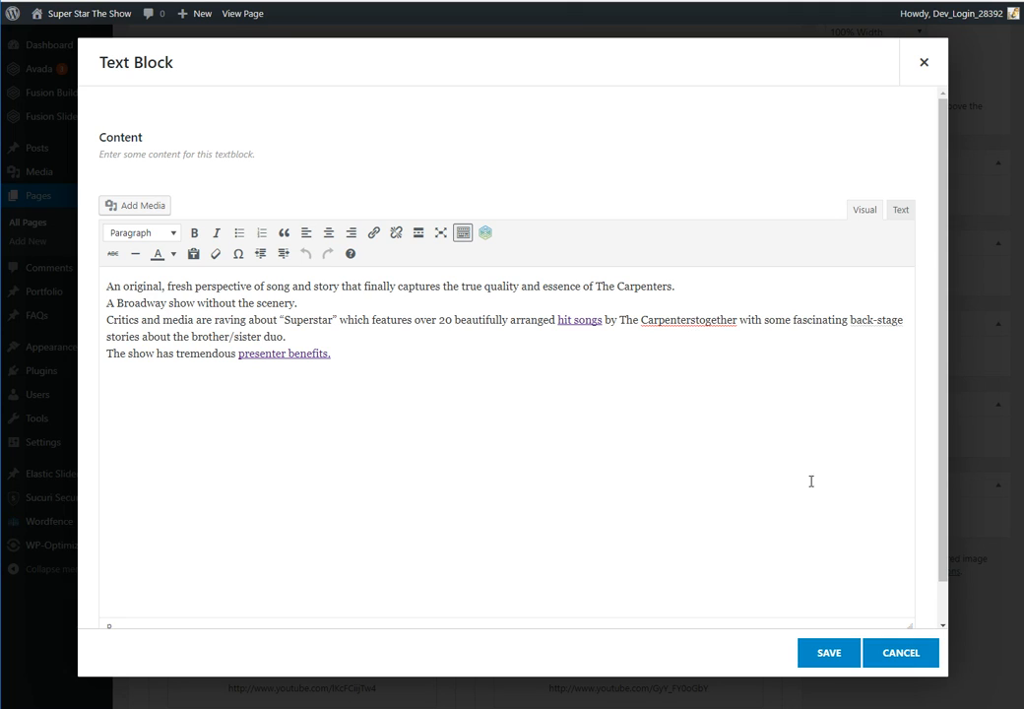
click(830, 658)
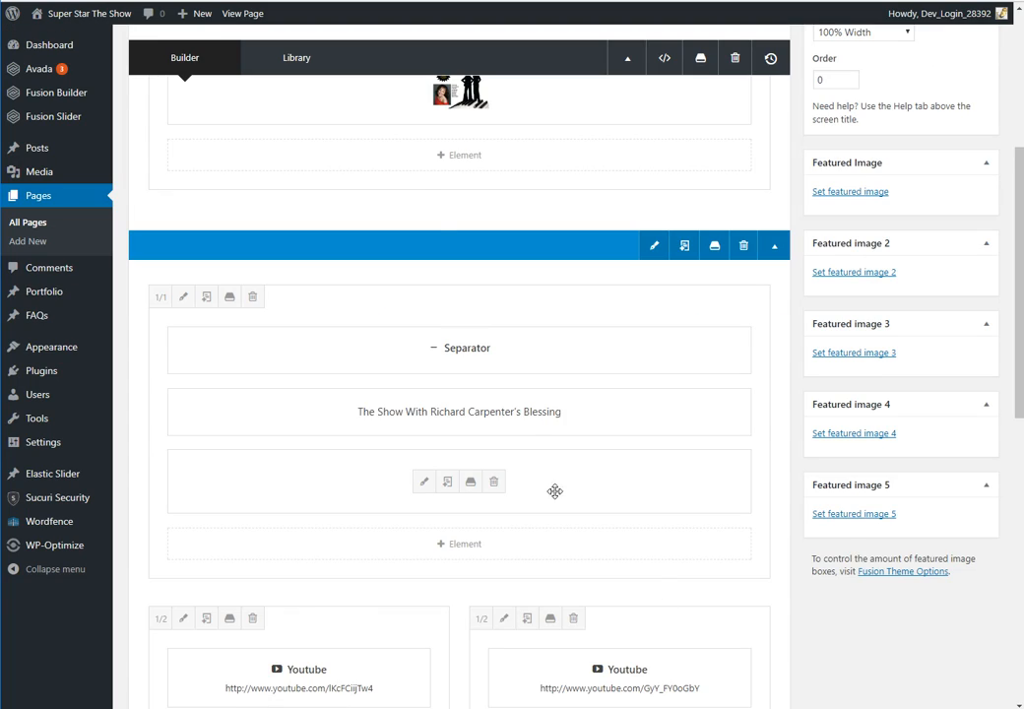
Step: Open the Youtube element in the first half-width column and examine its Video ID setting and the description
scroll(730, 505, down, 10)
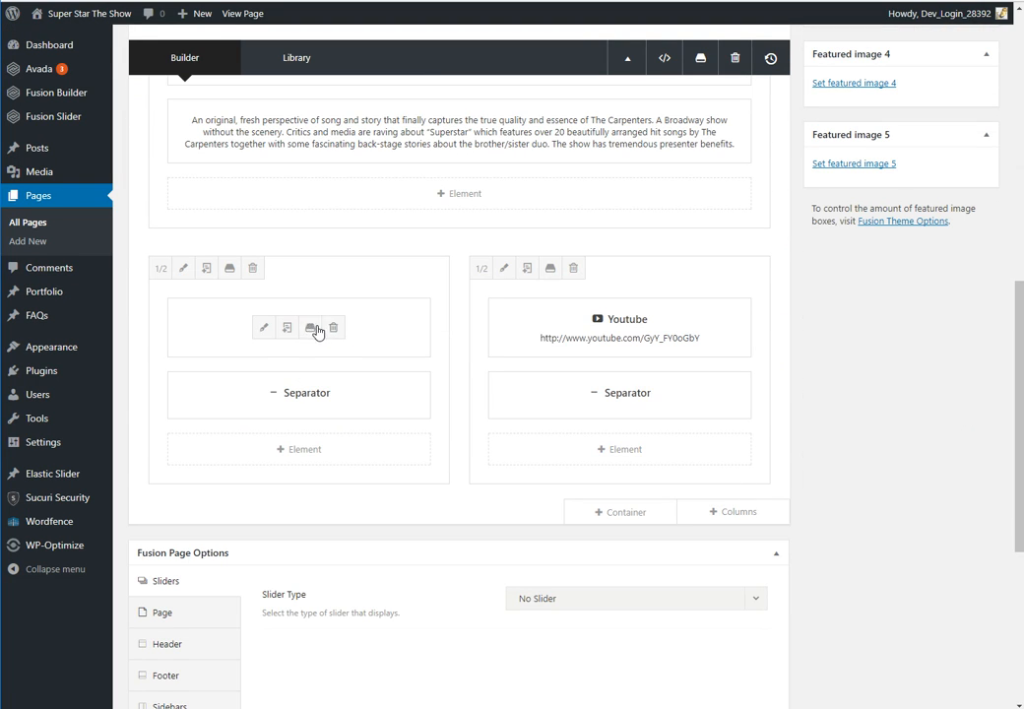
click(263, 328)
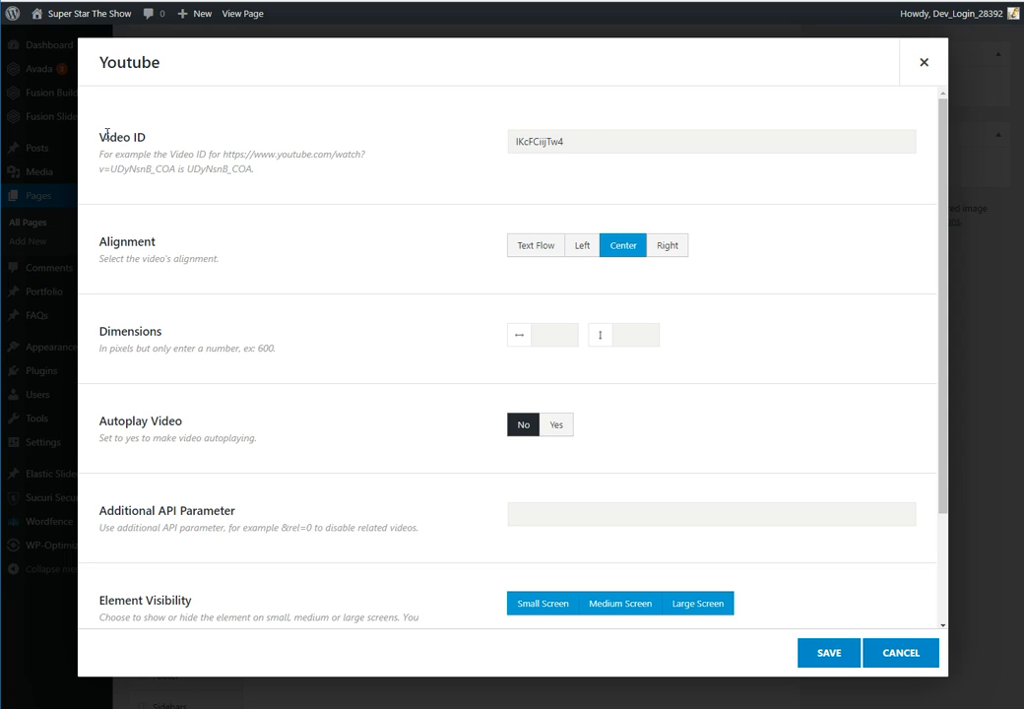
drag(101, 153, 192, 184)
double_click(318, 178)
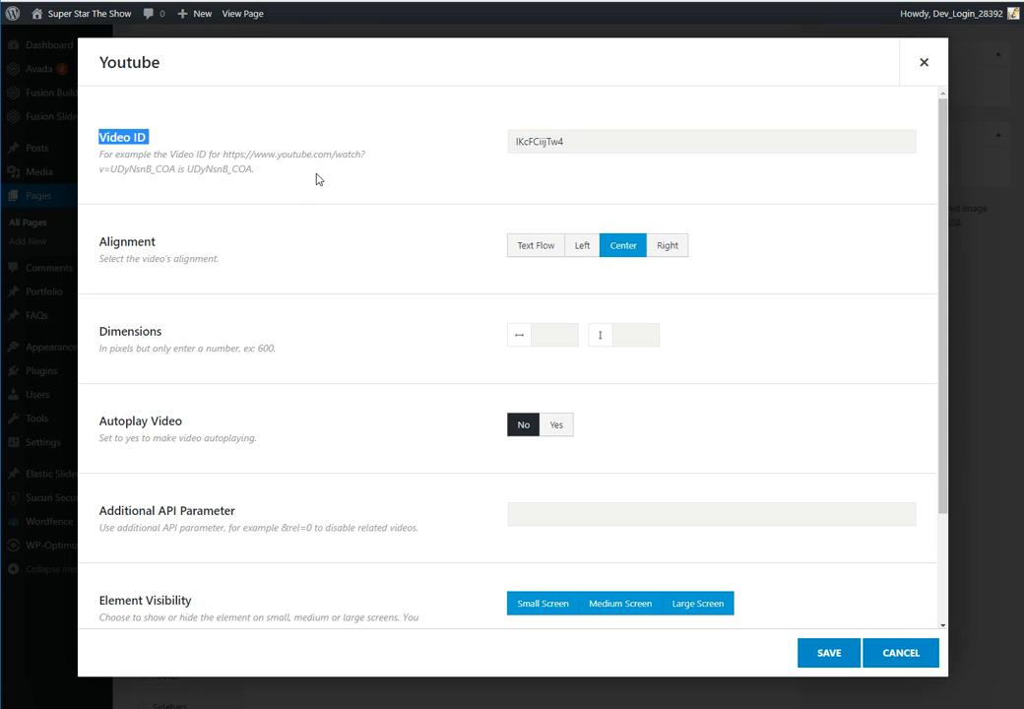
triple_click(320, 176)
click(306, 169)
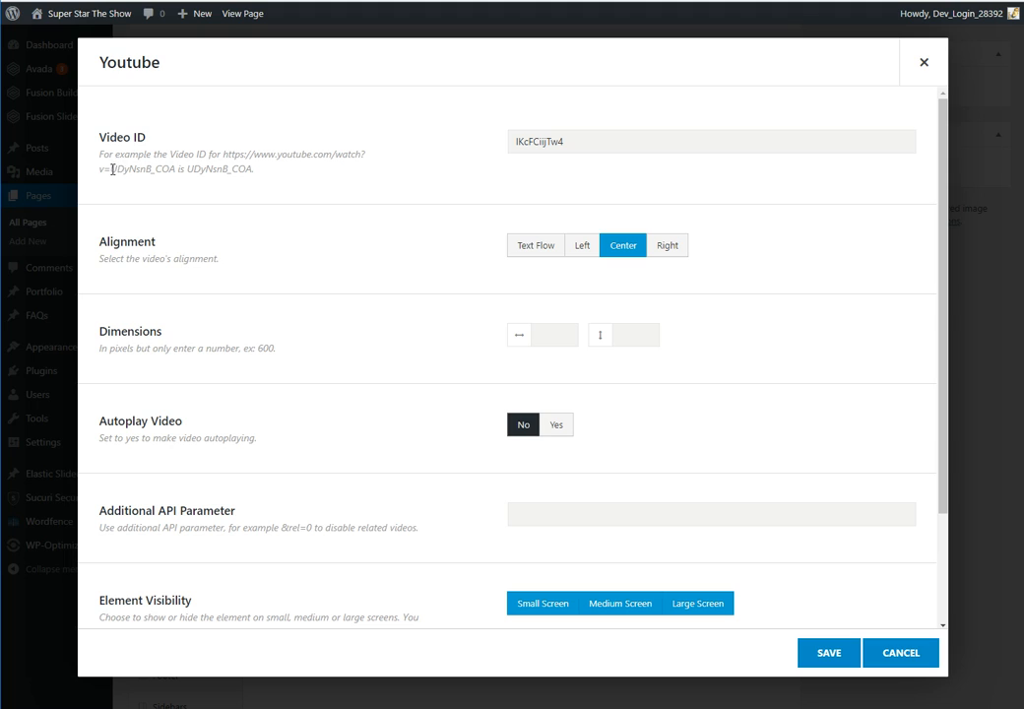
Step: Compare the example URL's video ID with the Video ID value, review the remaining Youtube settings, and cancel without changes
drag(115, 173, 174, 174)
click(161, 170)
drag(112, 167, 175, 171)
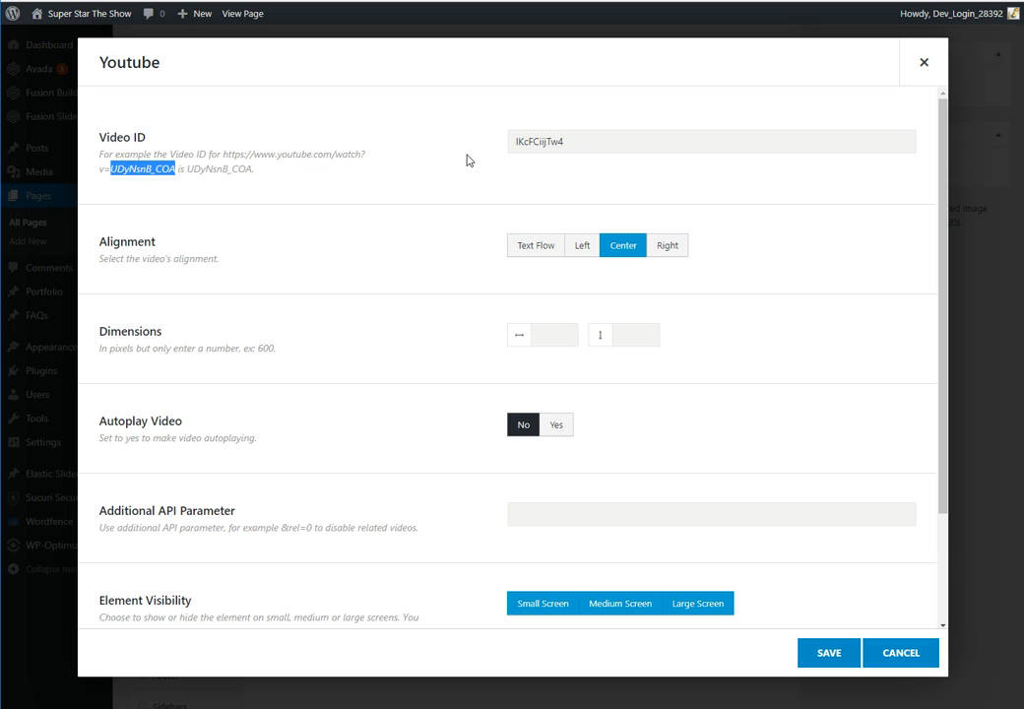
drag(588, 140, 514, 129)
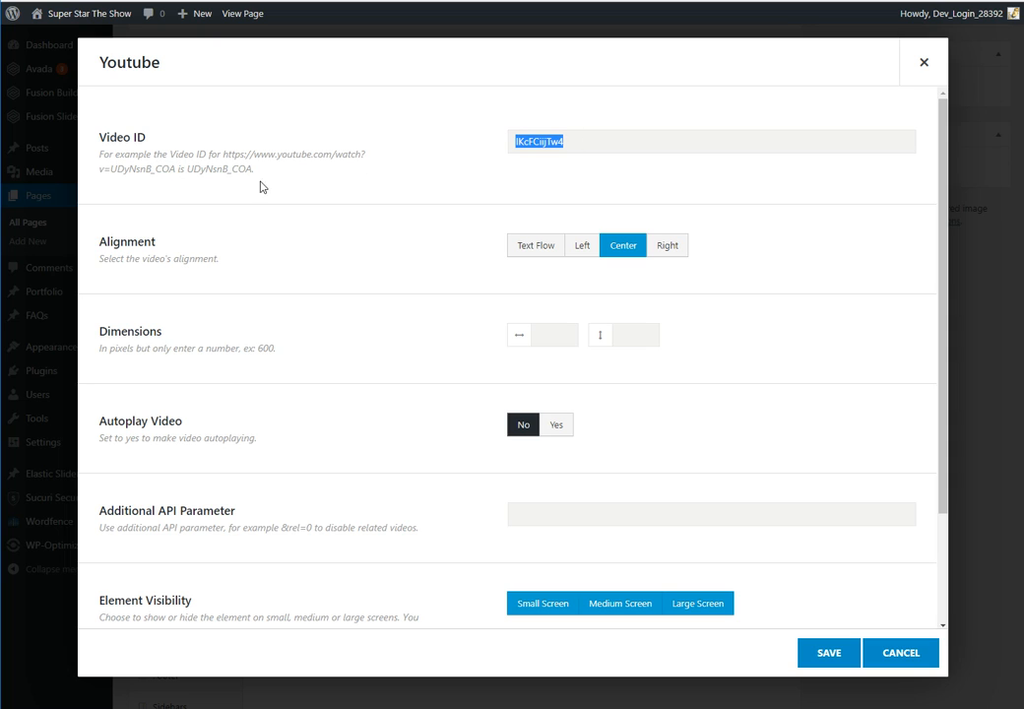
drag(190, 169, 249, 170)
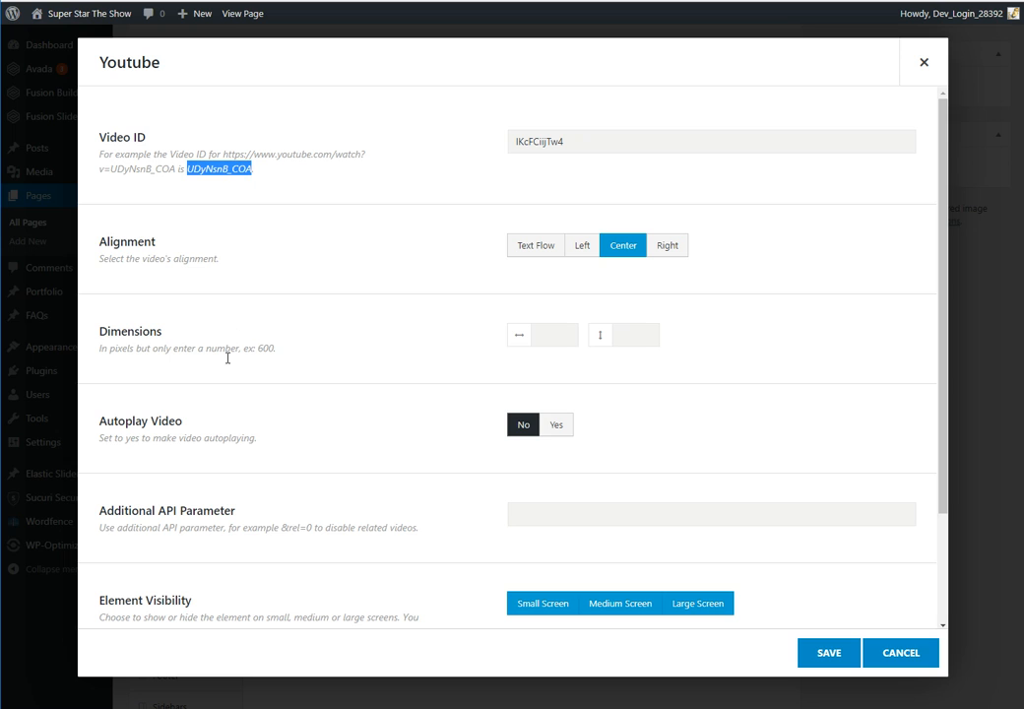
scroll(434, 424, down, 2)
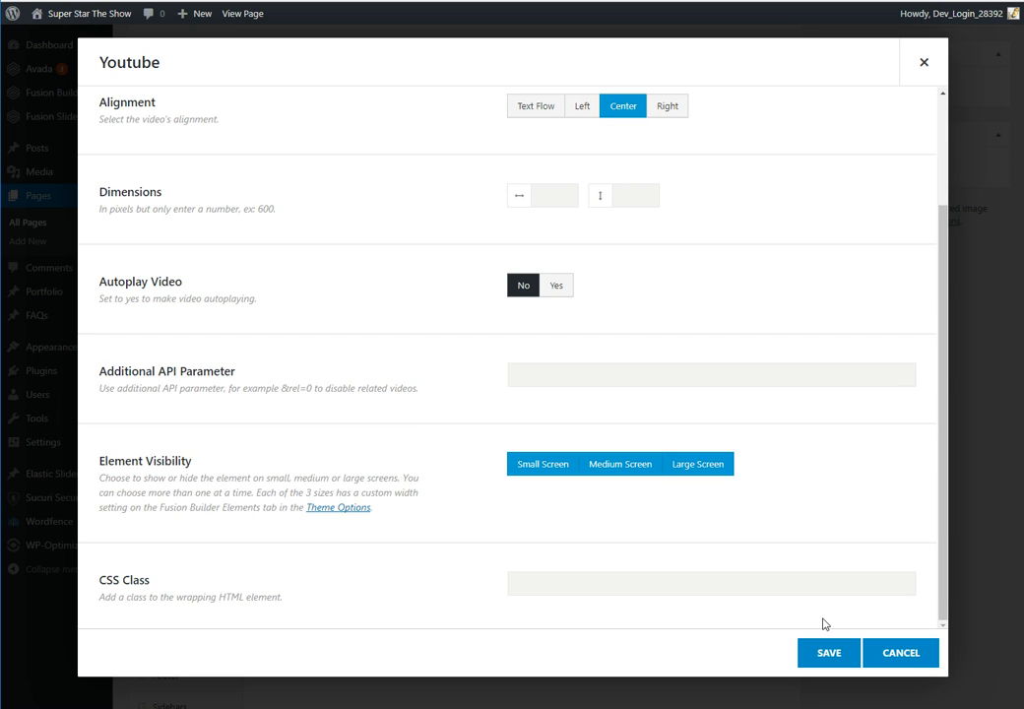
click(898, 653)
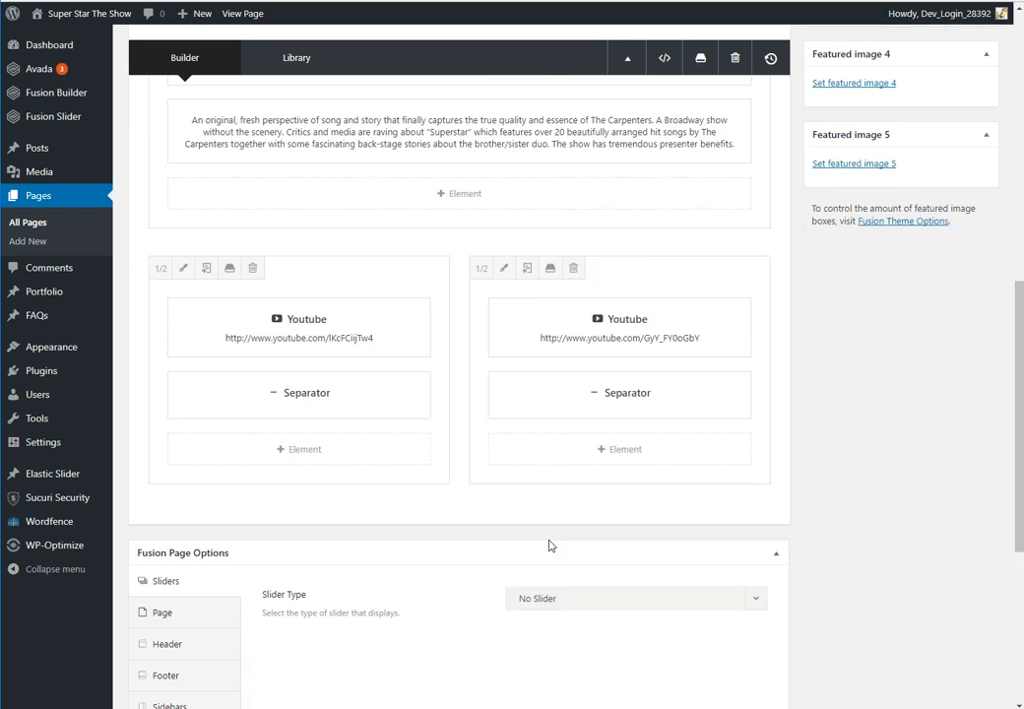
Step: View the column layouts offered for a new container, and cancel without inserting one
click(651, 512)
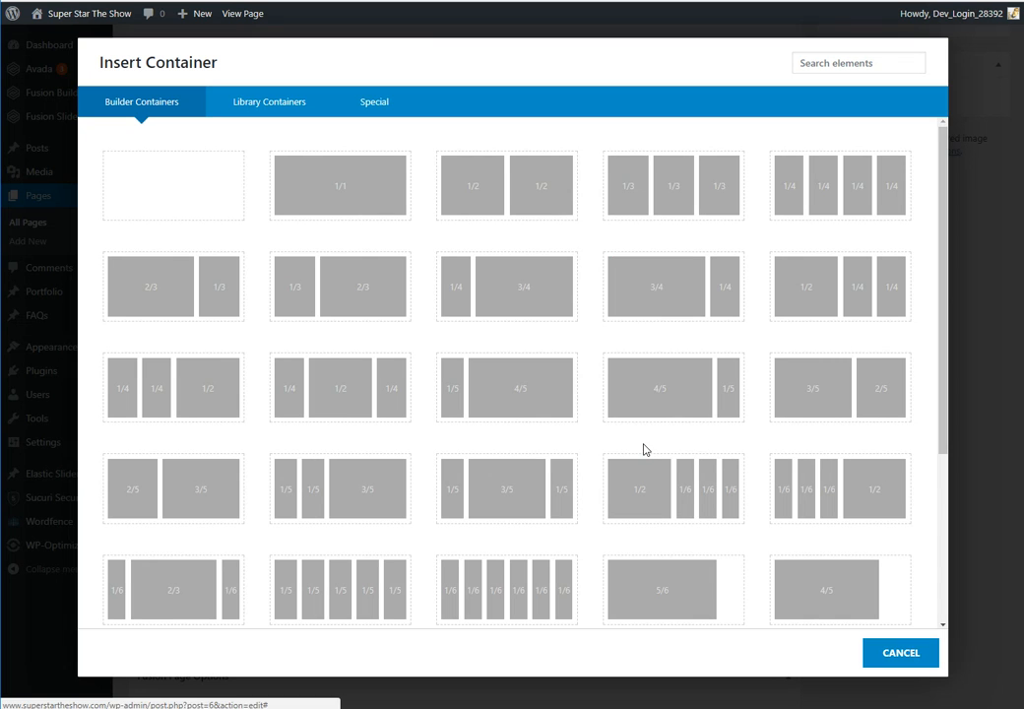
click(904, 660)
Step: Add a Text Block with its default placeholder text below the existing text block in the full-width column
scroll(469, 176, up, 3)
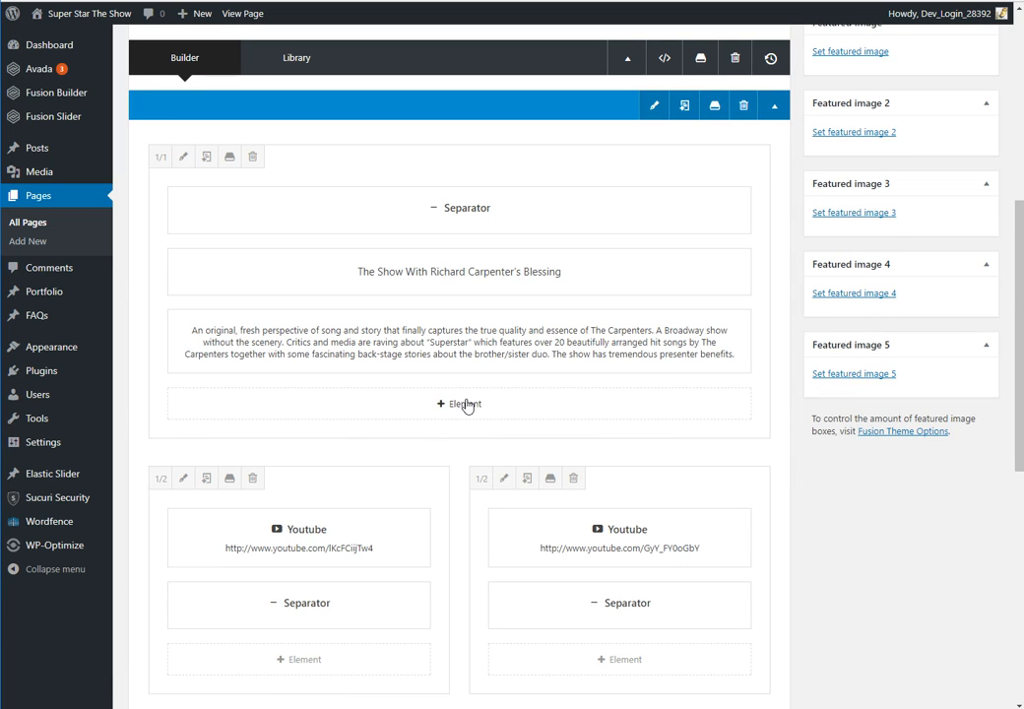
click(459, 405)
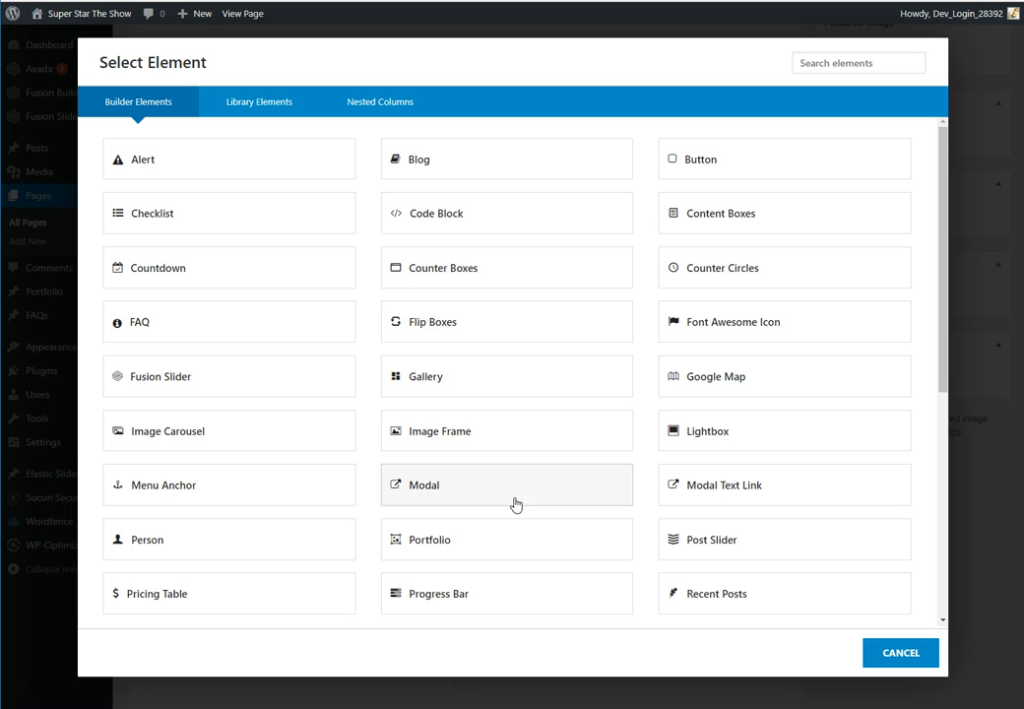
scroll(641, 581, down, 3)
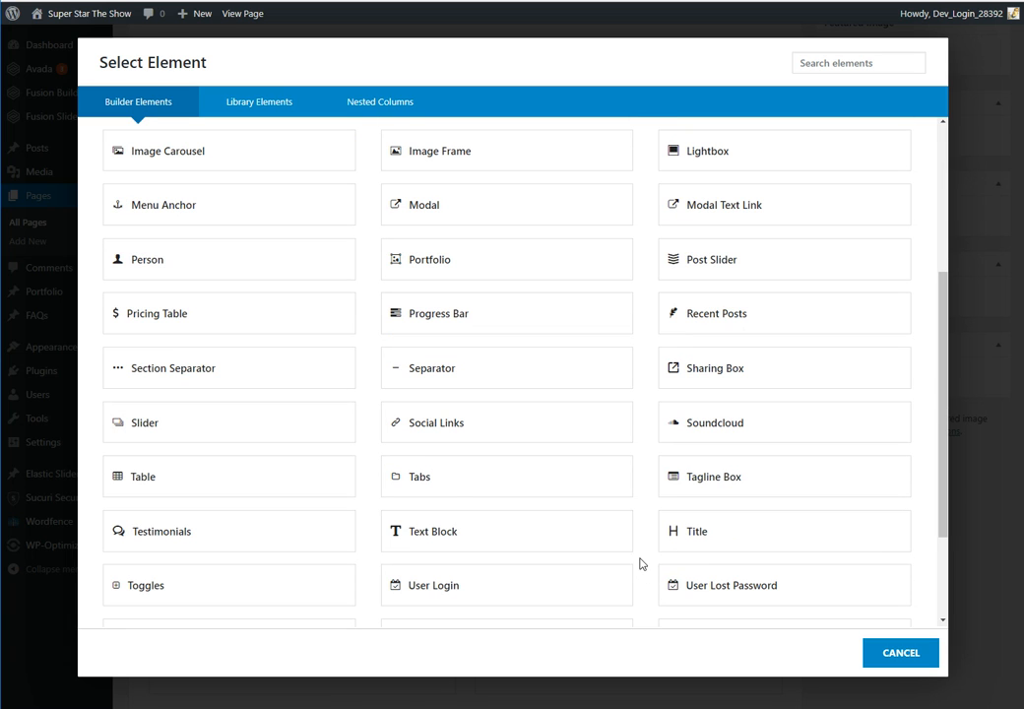
click(467, 536)
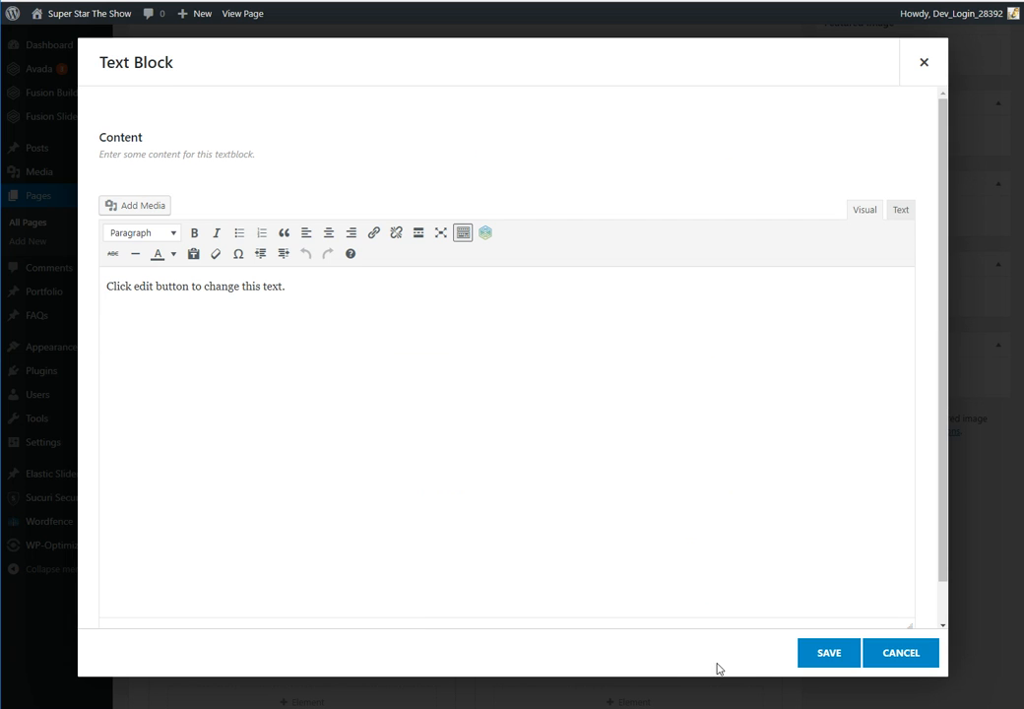
click(829, 653)
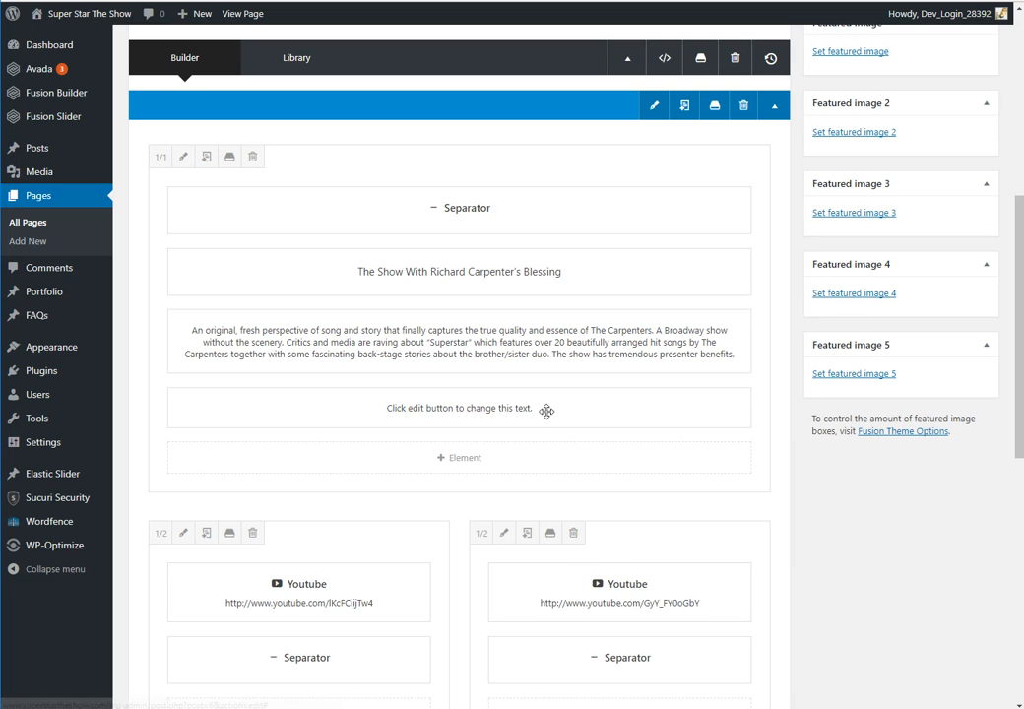
Step: Look through the whole list of available builder elements for the full-width column, and cancel without adding one
click(455, 459)
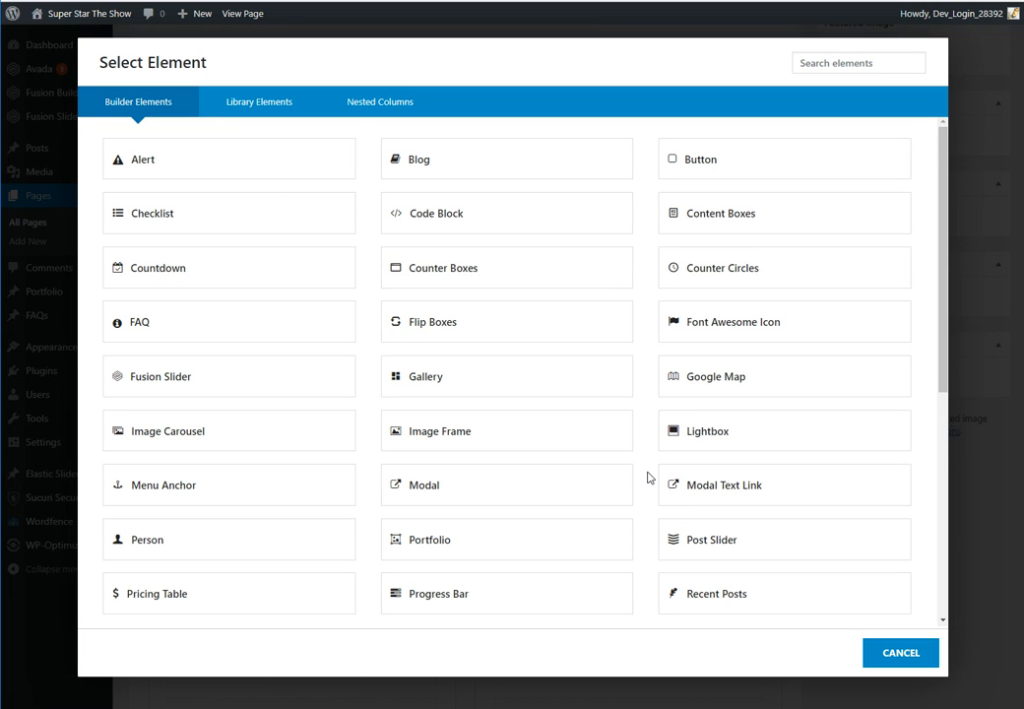
scroll(648, 478, down, 5)
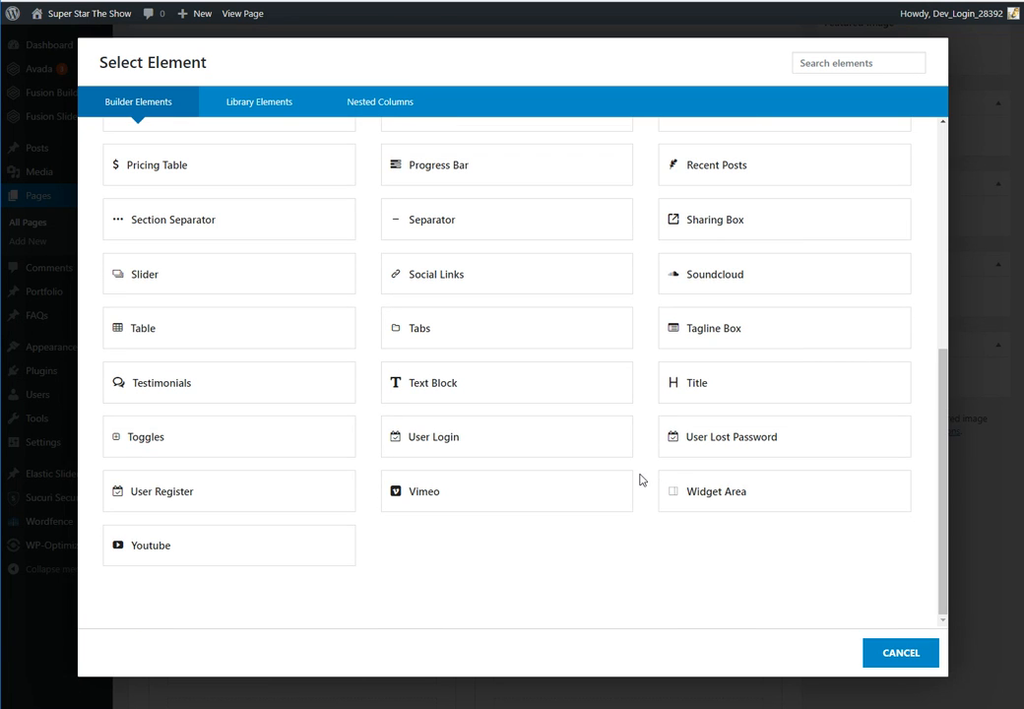
scroll(640, 480, up, 5)
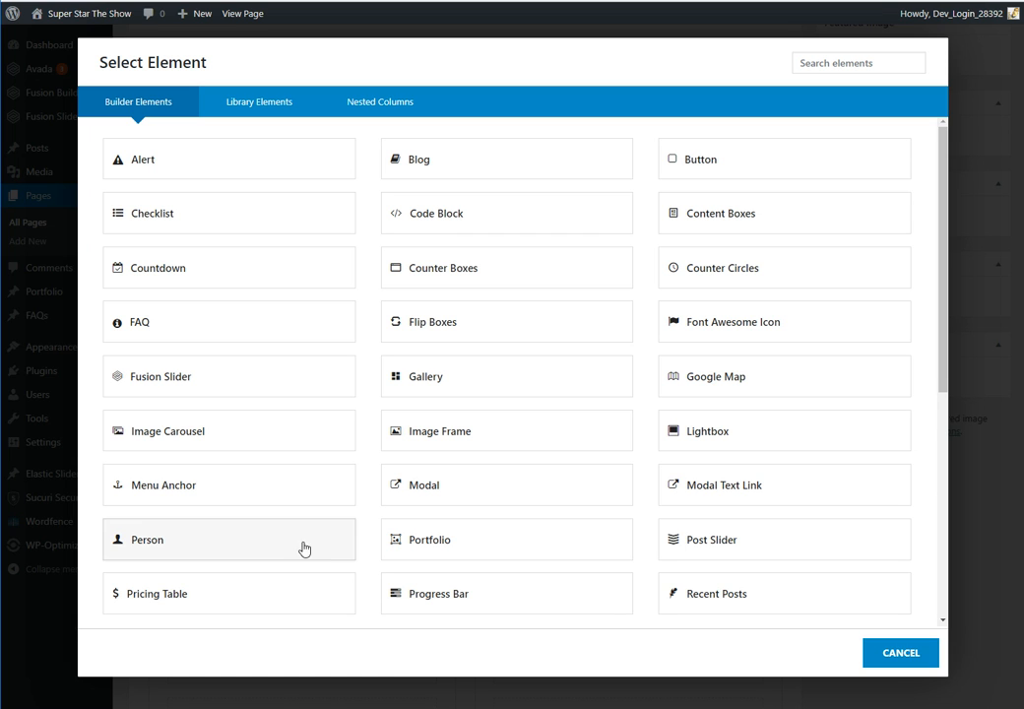
scroll(528, 595, down, 5)
scroll(539, 535, up, 5)
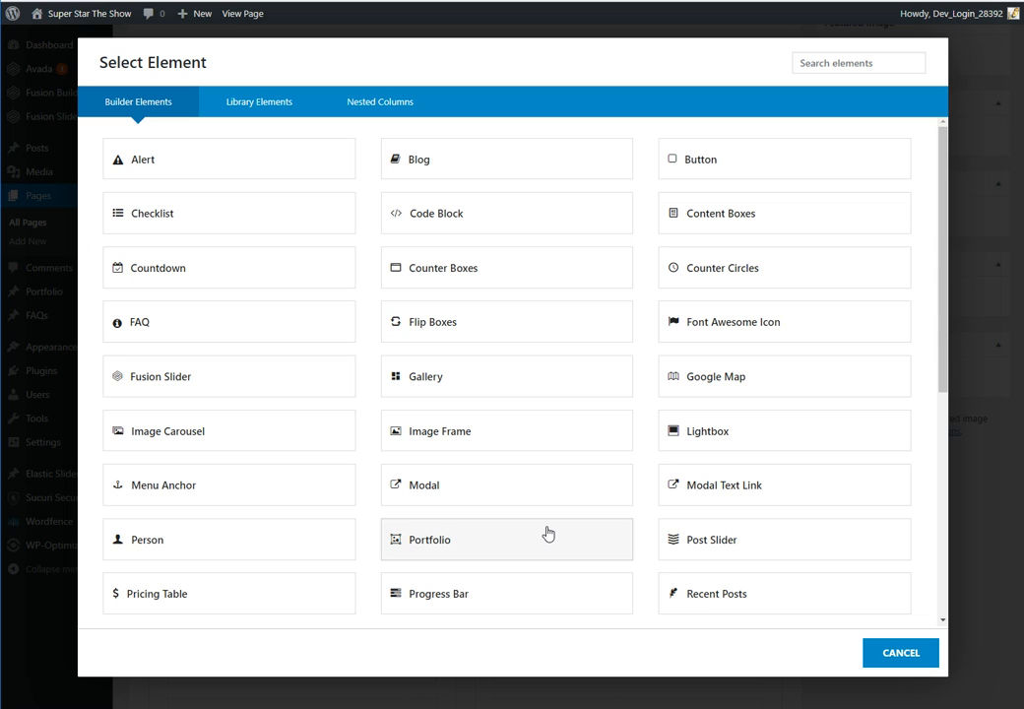
scroll(548, 534, down, 5)
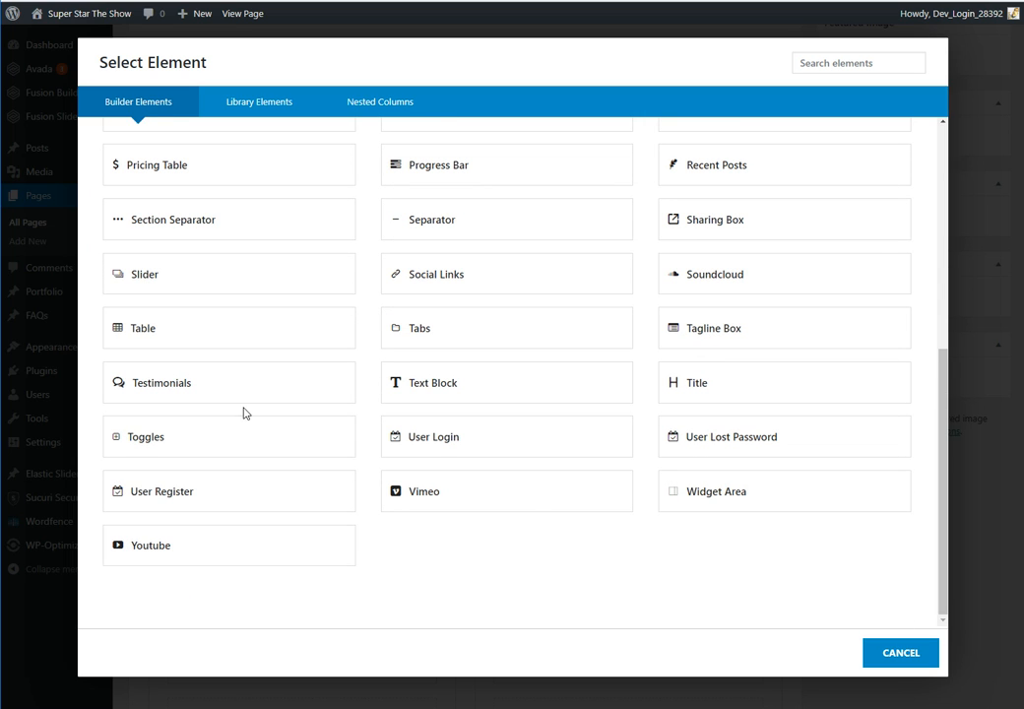
scroll(638, 604, up, 4)
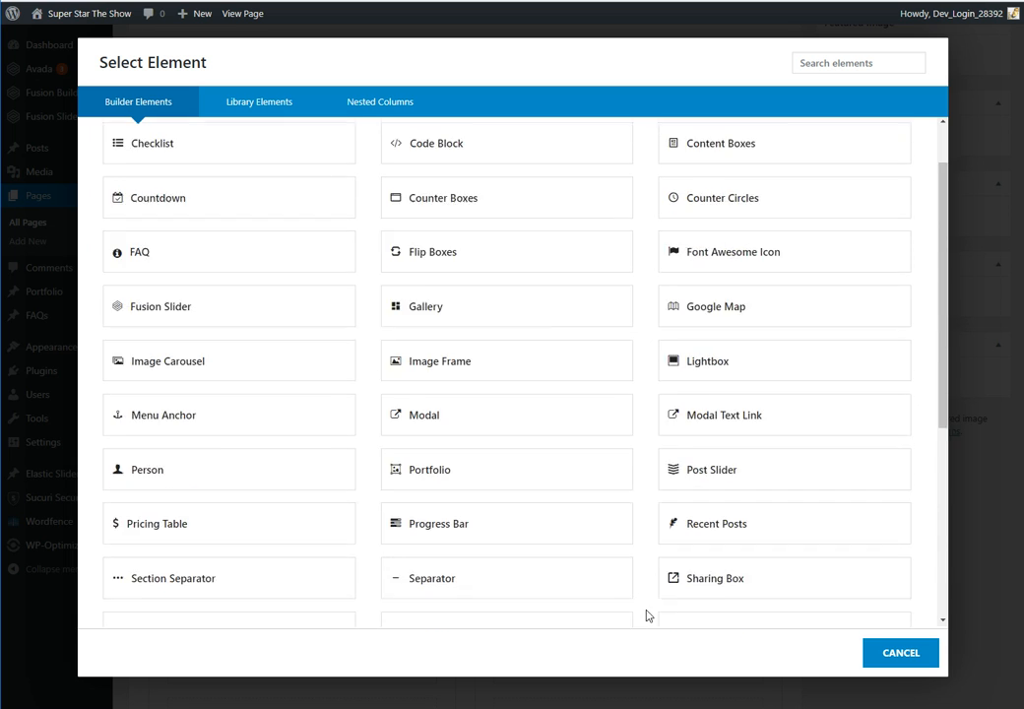
scroll(647, 616, down, 4)
scroll(656, 601, up, 6)
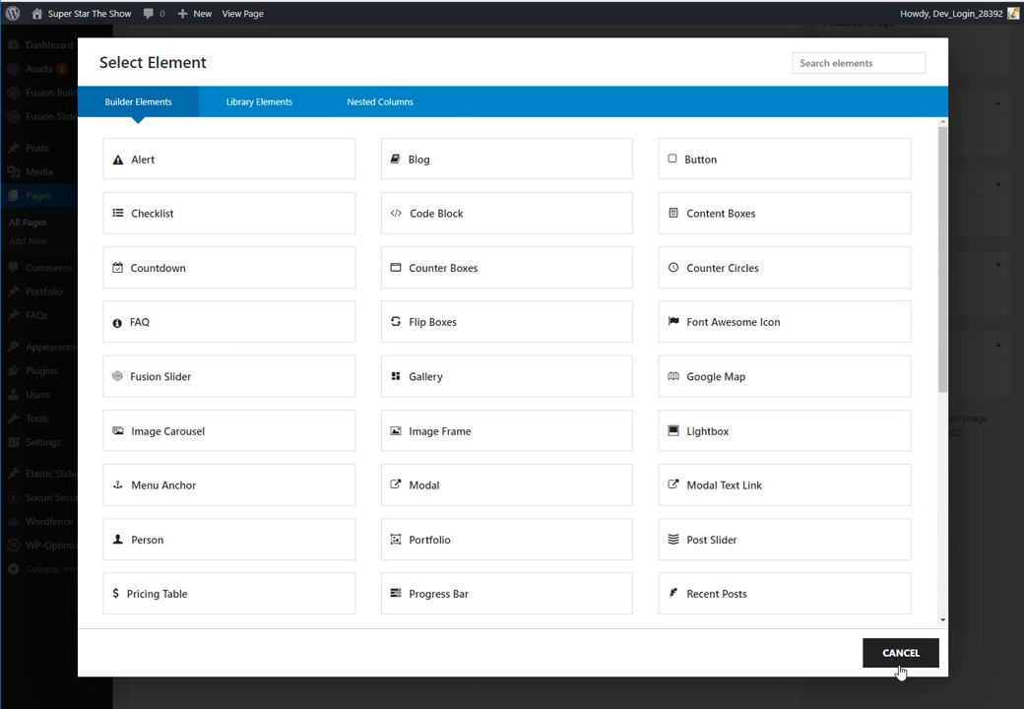
click(900, 671)
Step: Delete the placeholder Text Block from the full-width column and add a Flip Boxes element in its place
click(494, 406)
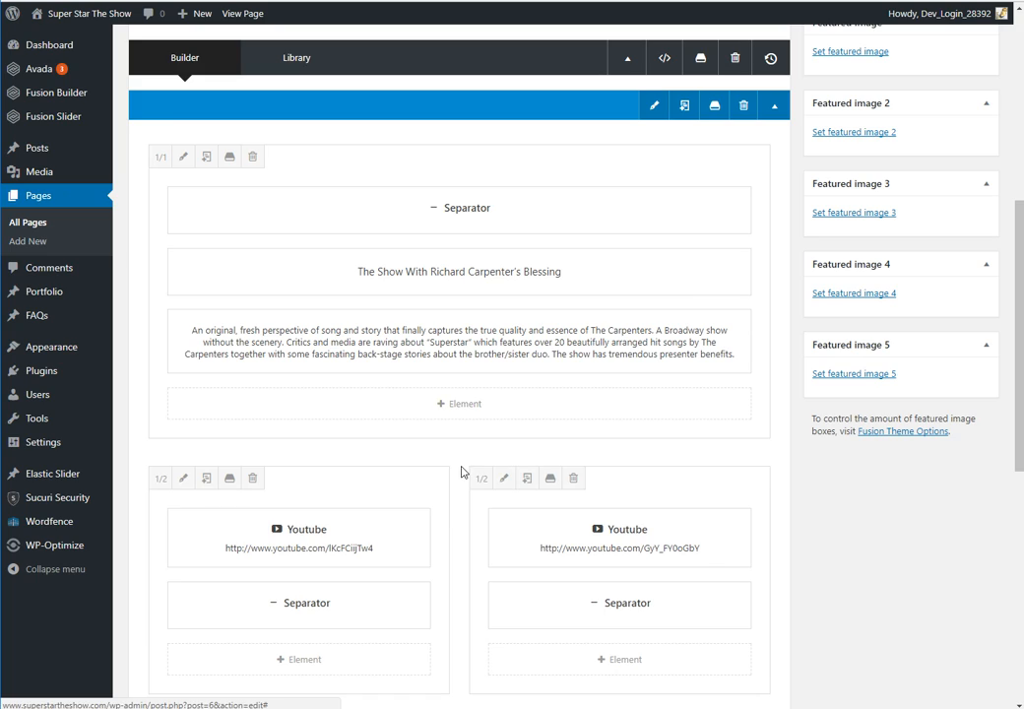
click(459, 404)
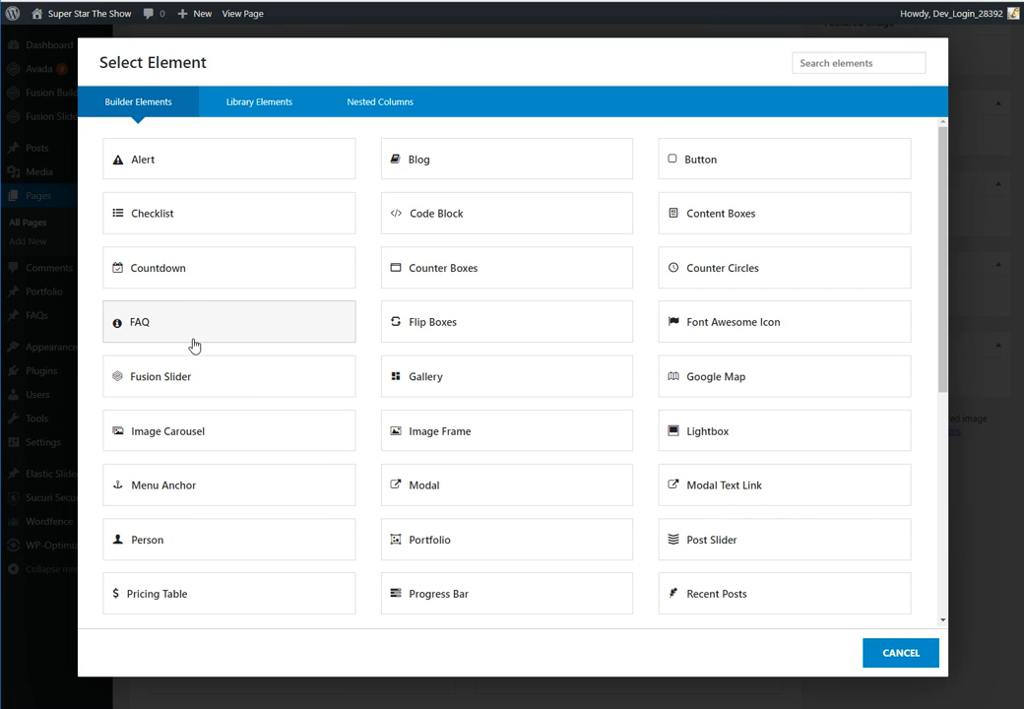
click(485, 328)
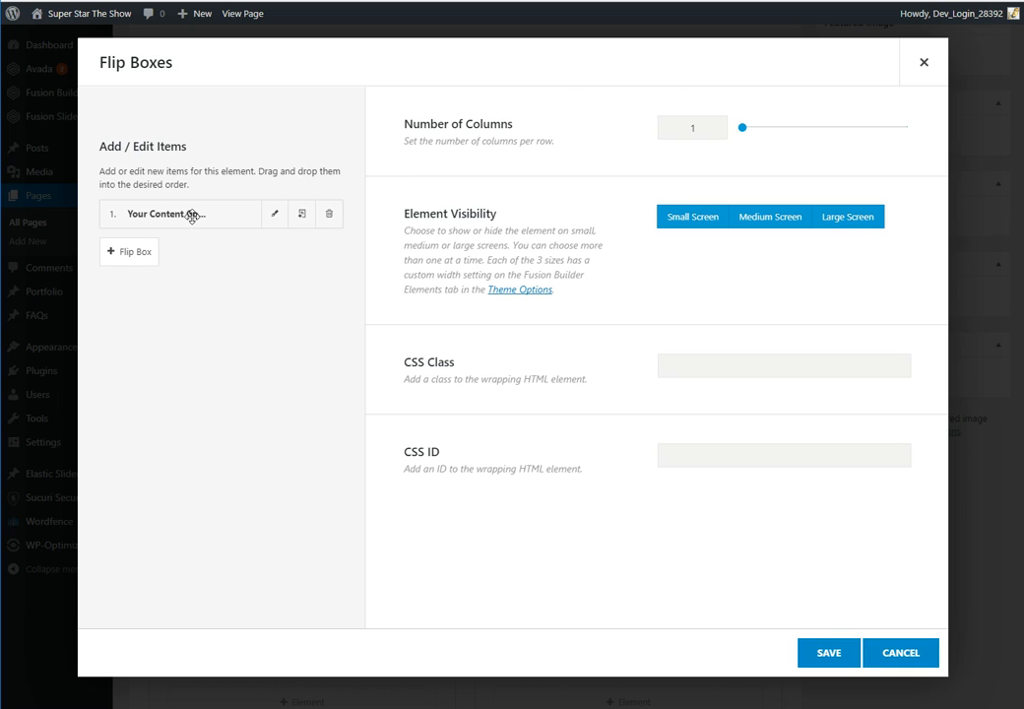
Step: Open the first flip box's settings, clear its placeholder backside content, and cancel the changes
click(277, 216)
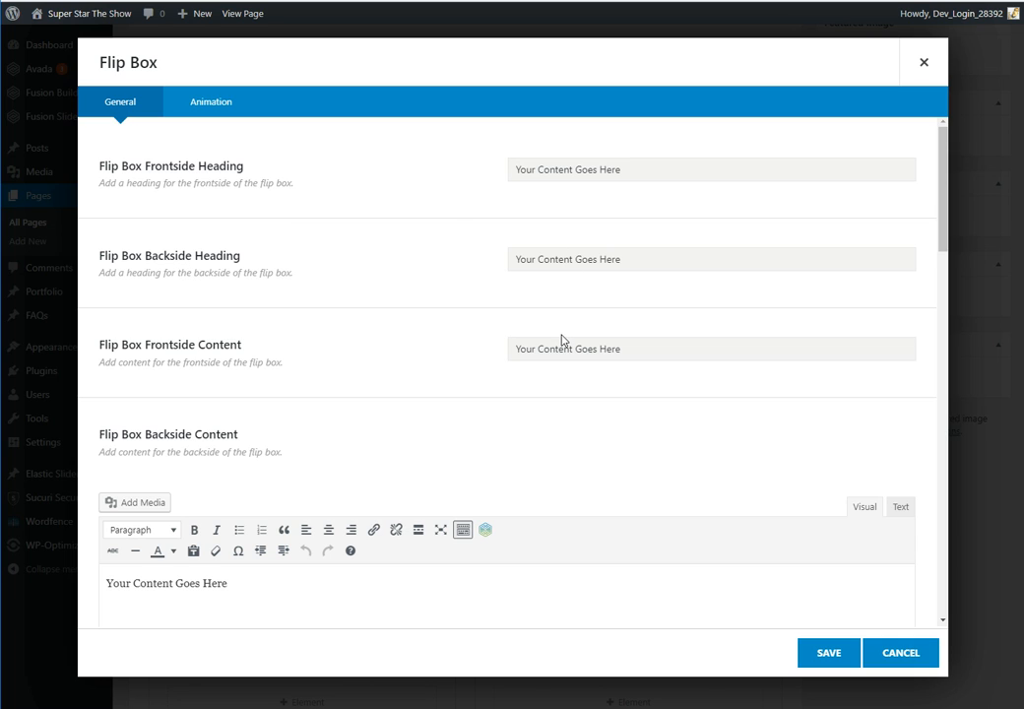
scroll(545, 401, down, 3)
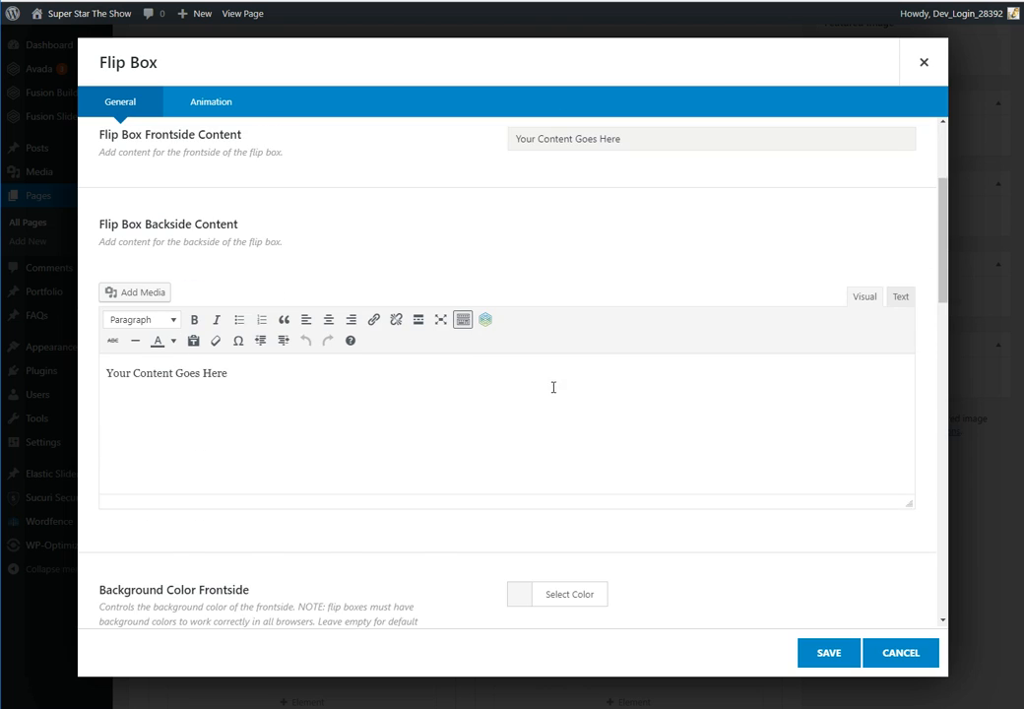
click(298, 362)
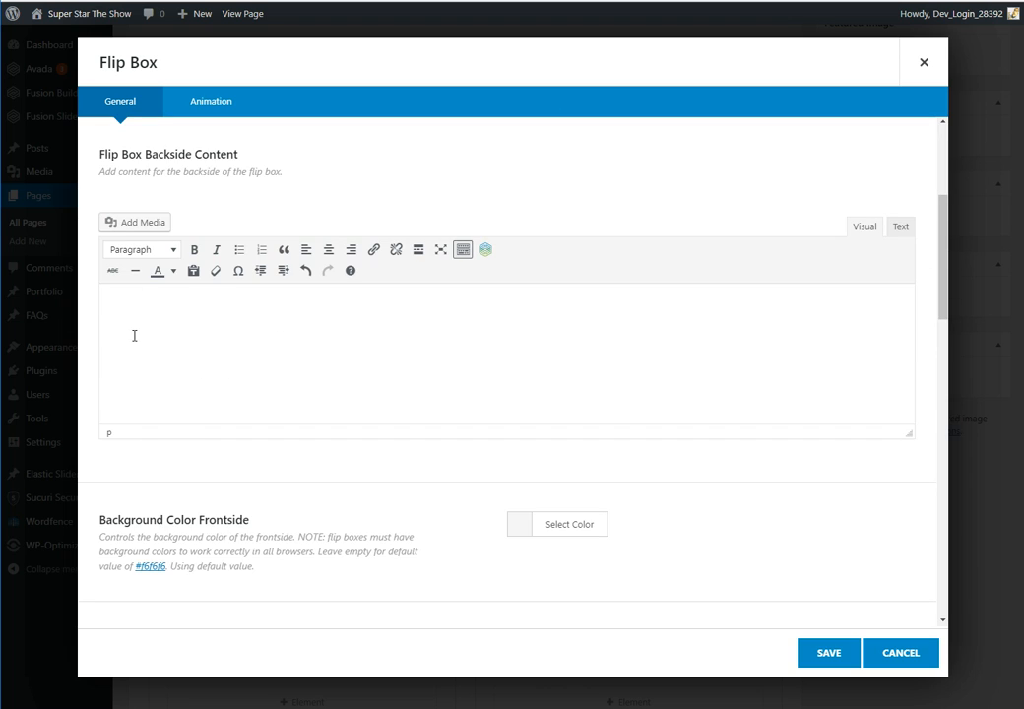
scroll(347, 485, up, 3)
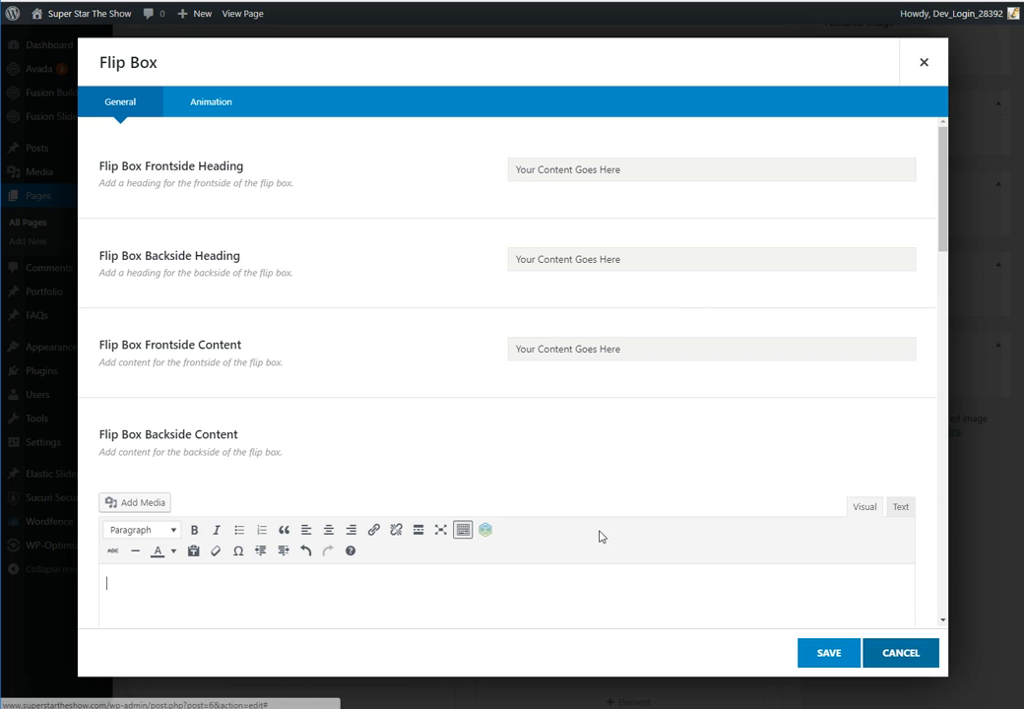
scroll(489, 412, down, 2)
click(919, 667)
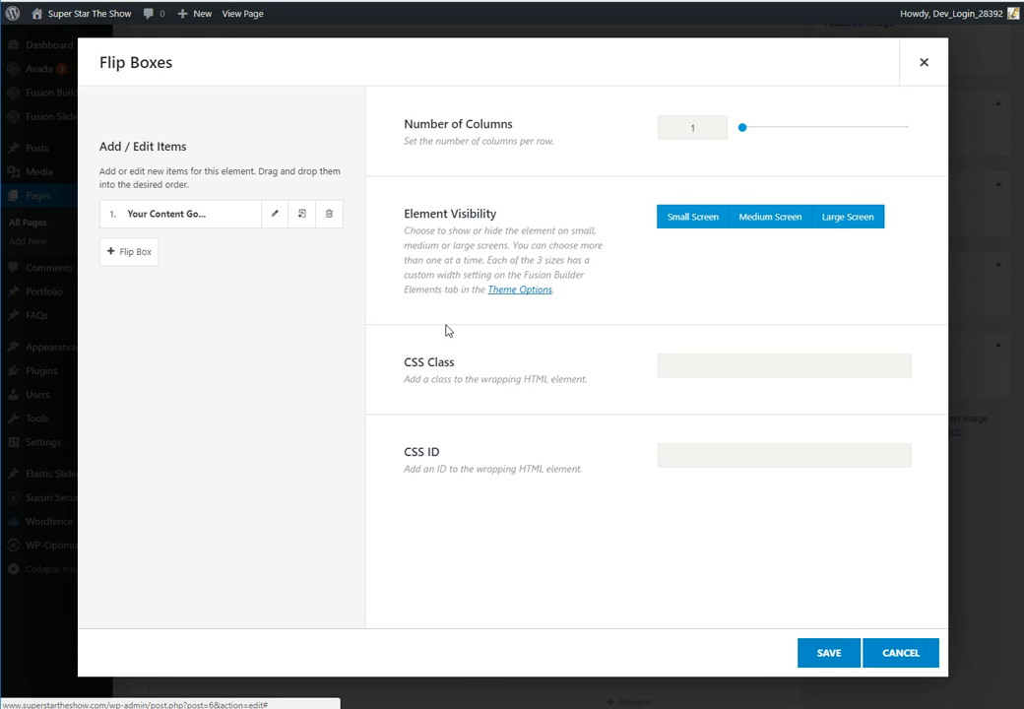
Step: Try adding six more flip boxes to the Flip Boxes element, and close its settings without saving
click(128, 251)
click(127, 295)
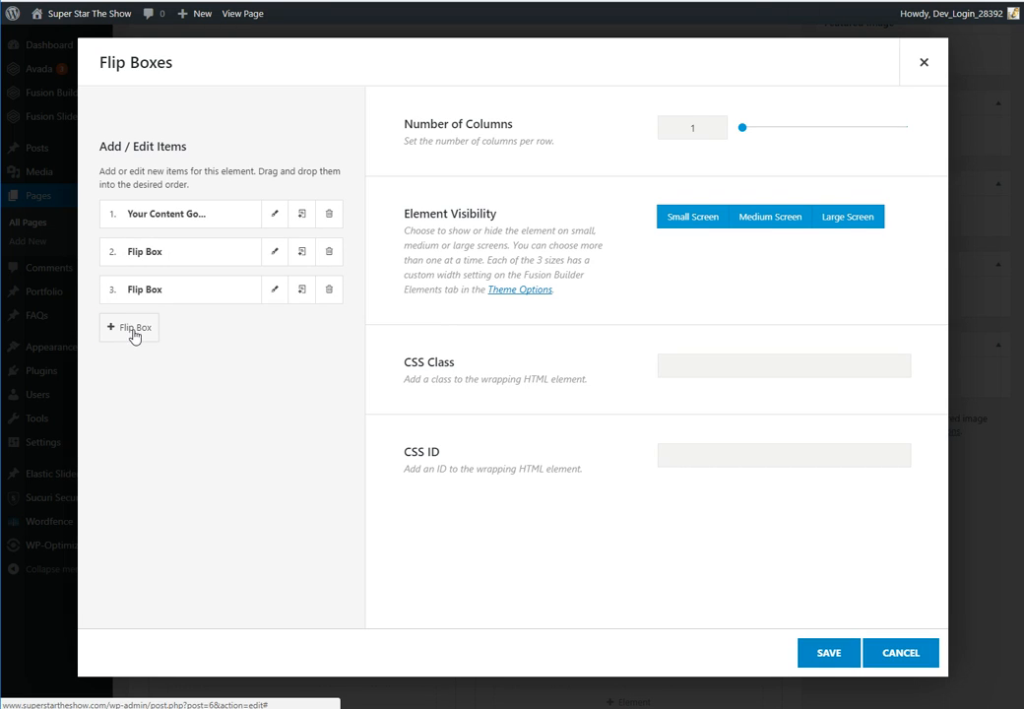
click(131, 331)
click(133, 368)
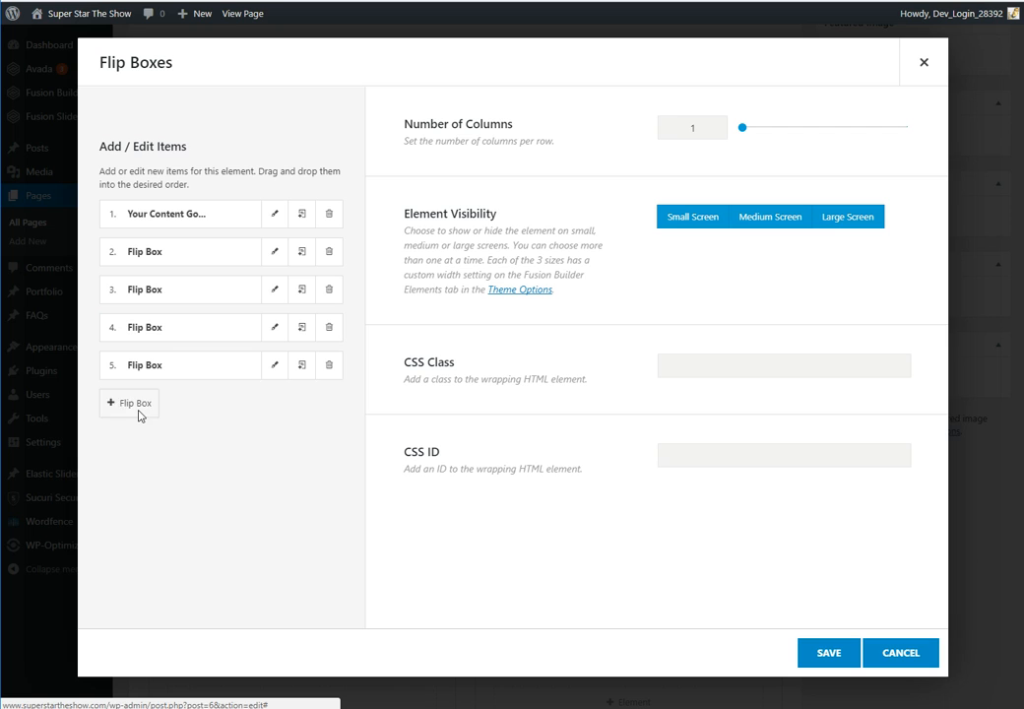
click(132, 408)
click(128, 447)
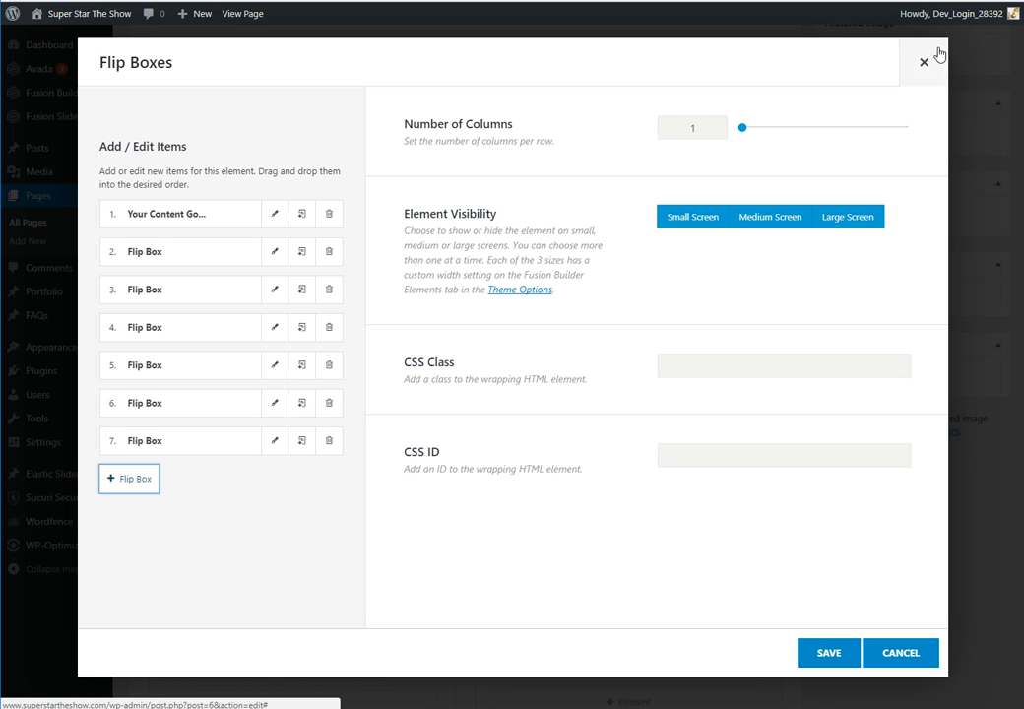
click(923, 62)
Step: Look through the available builder elements for the full-width column once more, and cancel without adding one
click(459, 417)
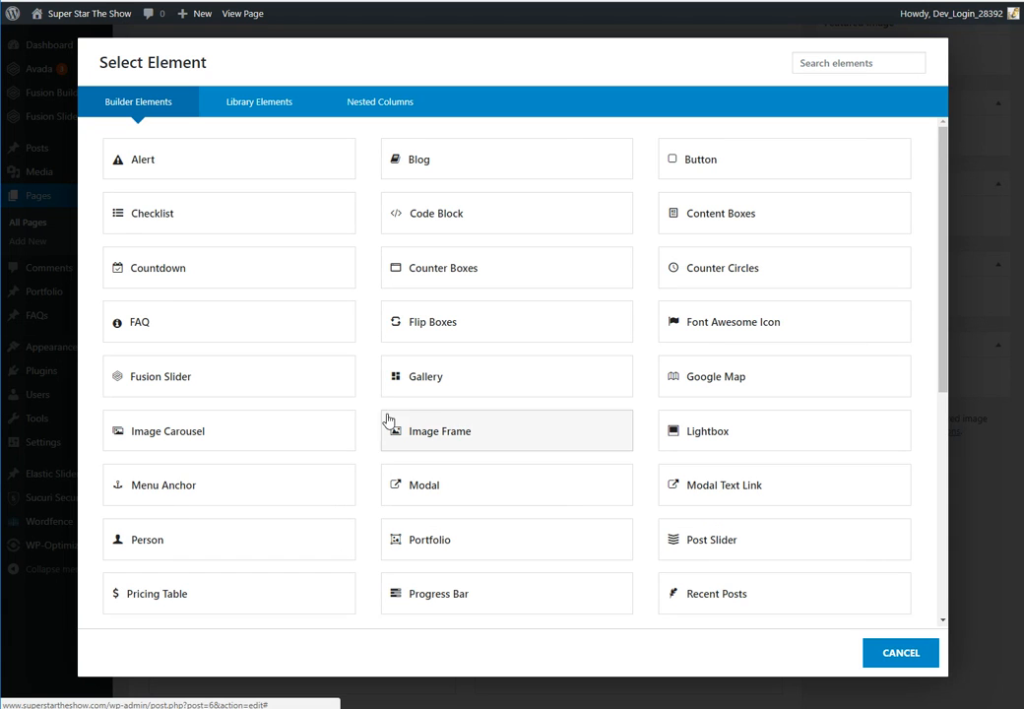
scroll(521, 502, down, 5)
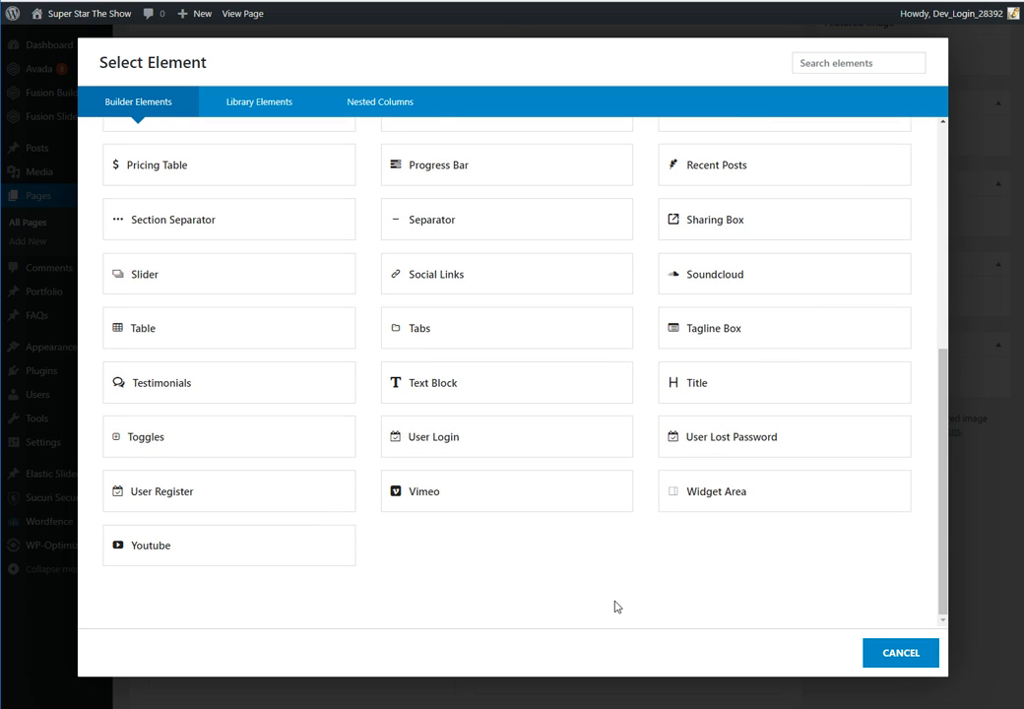
scroll(616, 607, up, 5)
click(899, 653)
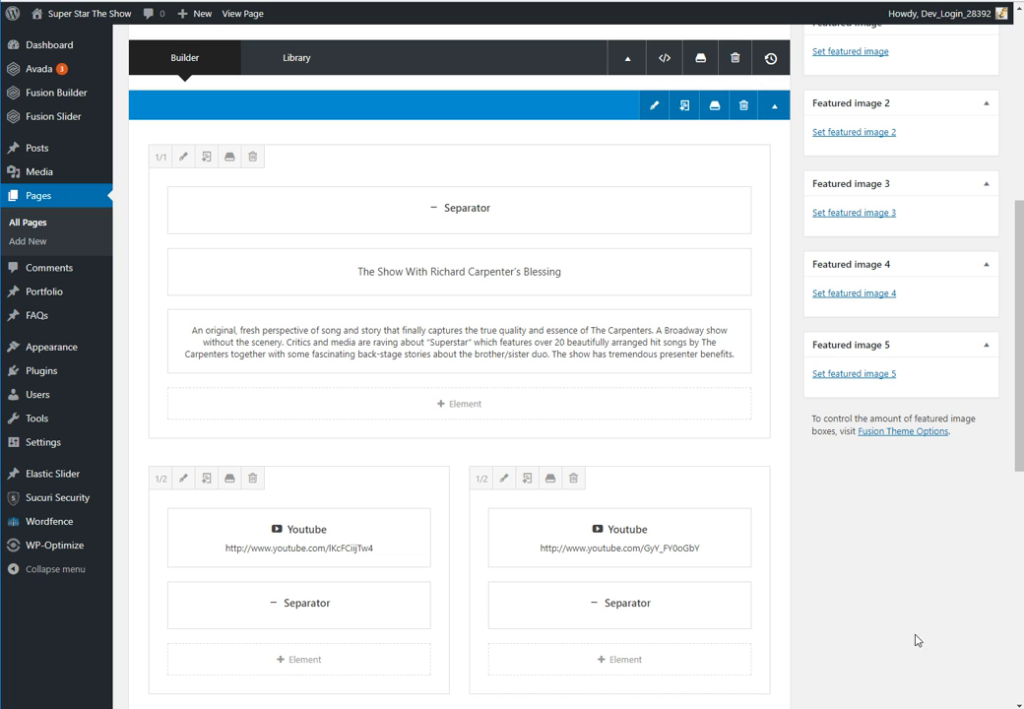
Step: Review the Superstar The Show page layout, from the Image Frame container down to the Fusion Page Options
scroll(804, 601, down, 8)
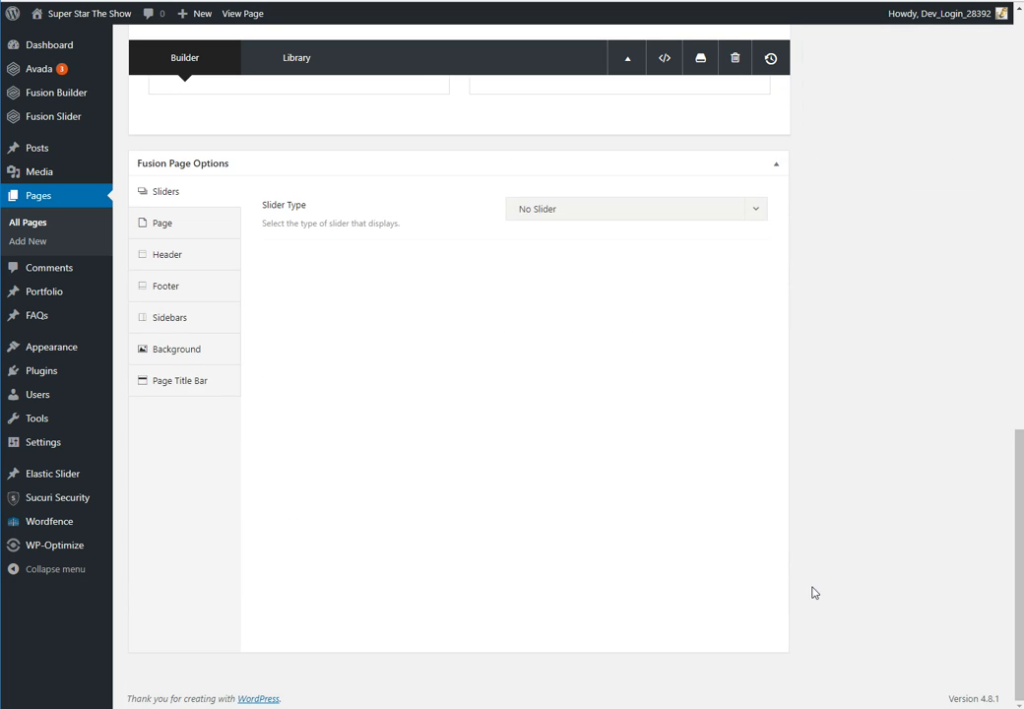
scroll(814, 592, up, 6)
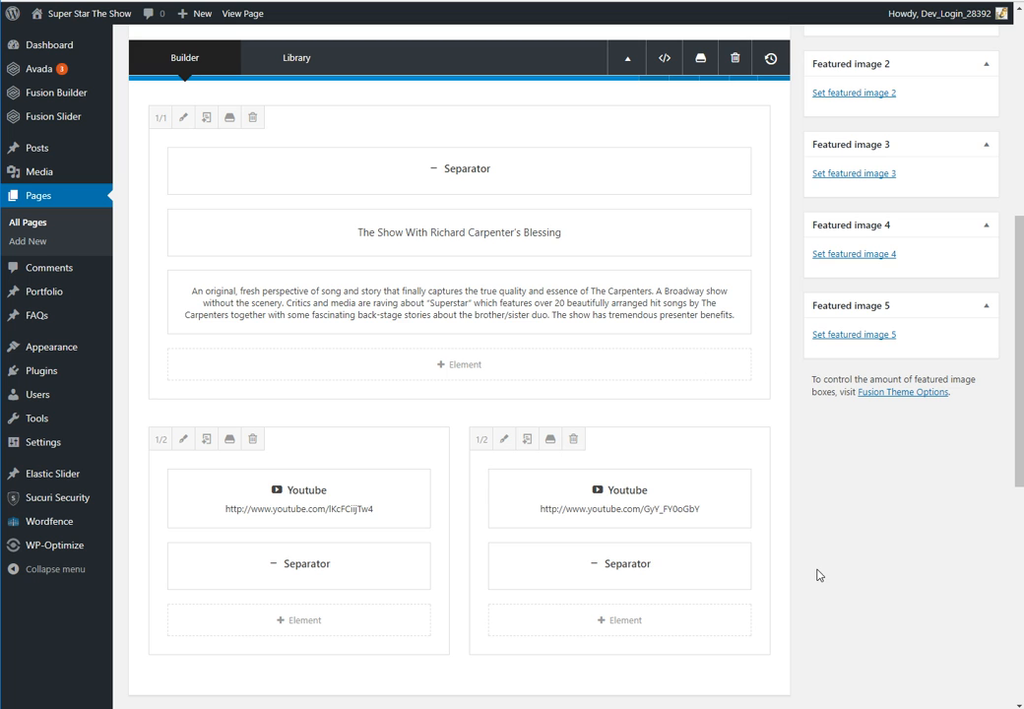
scroll(807, 569, up, 2)
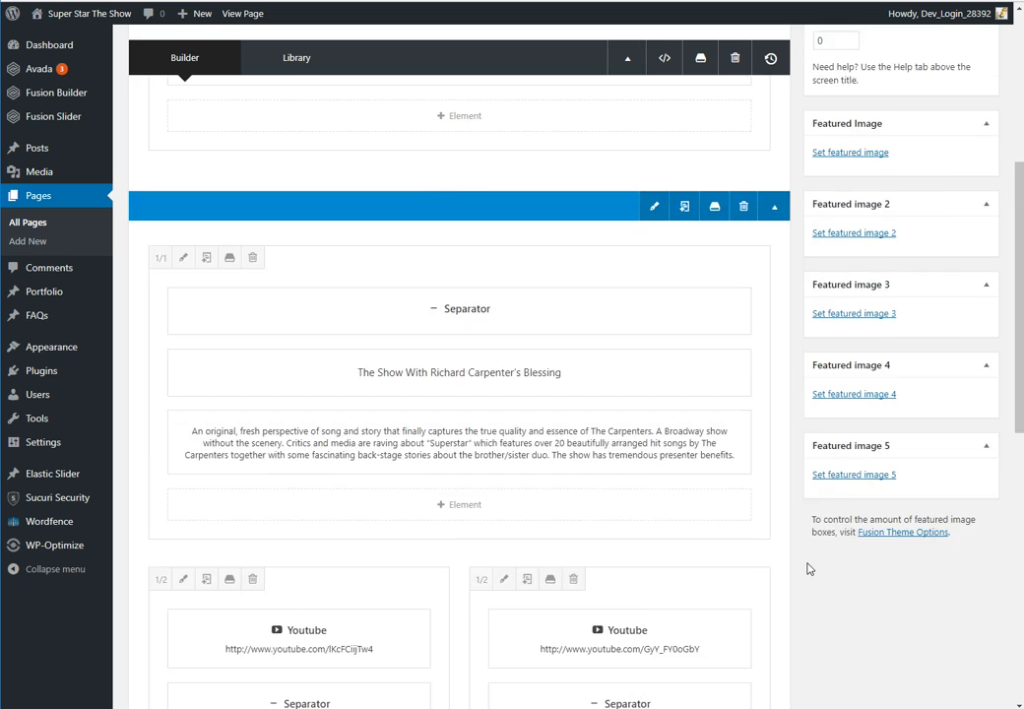
scroll(807, 569, up, 4)
scroll(808, 565, down, 10)
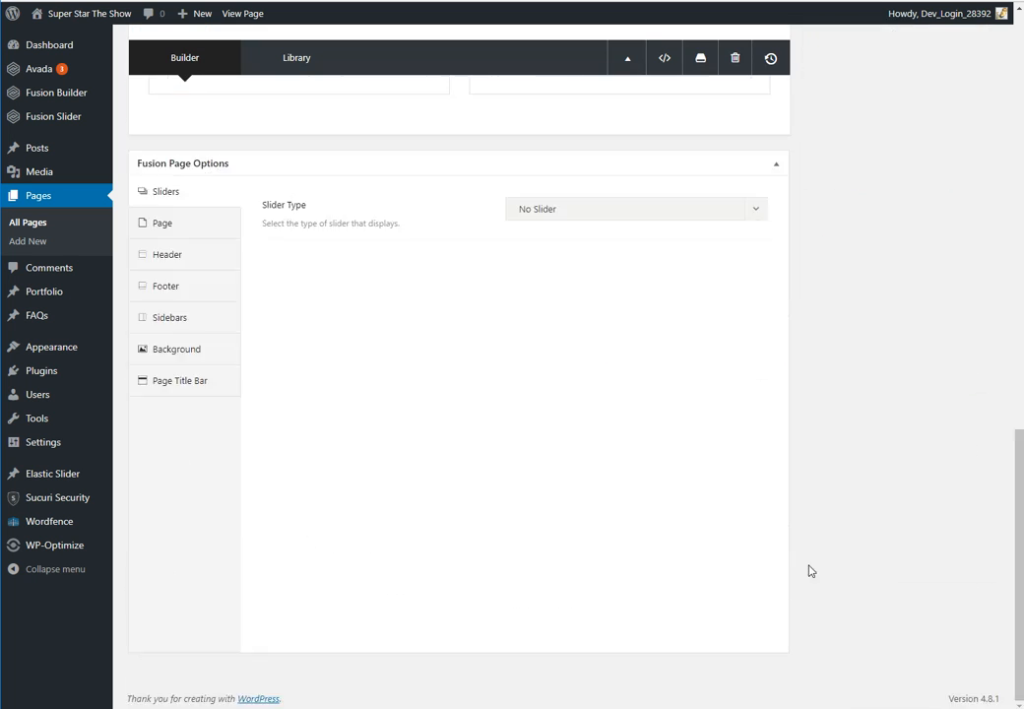
scroll(807, 564, up, 6)
scroll(799, 574, up, 5)
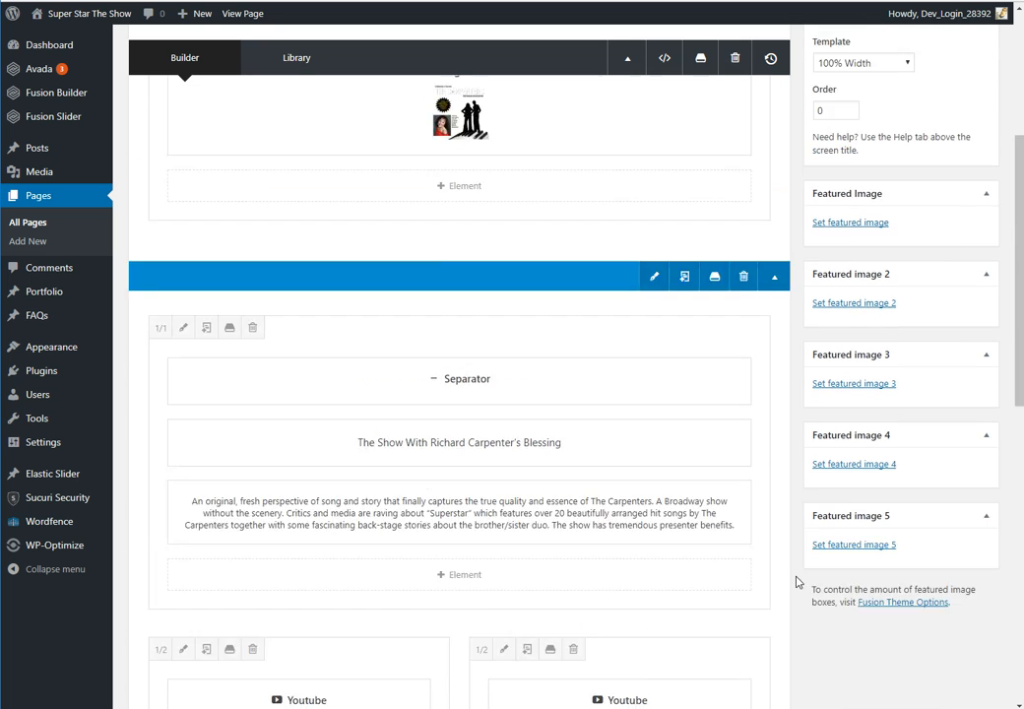
scroll(795, 584, down, 5)
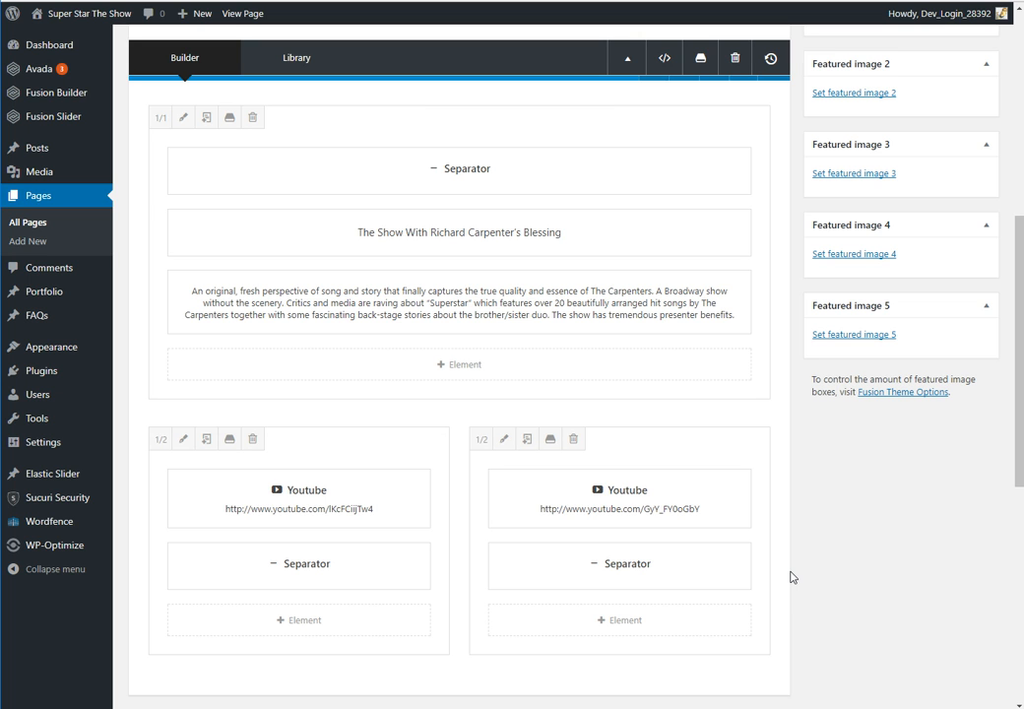
scroll(822, 561, up, 5)
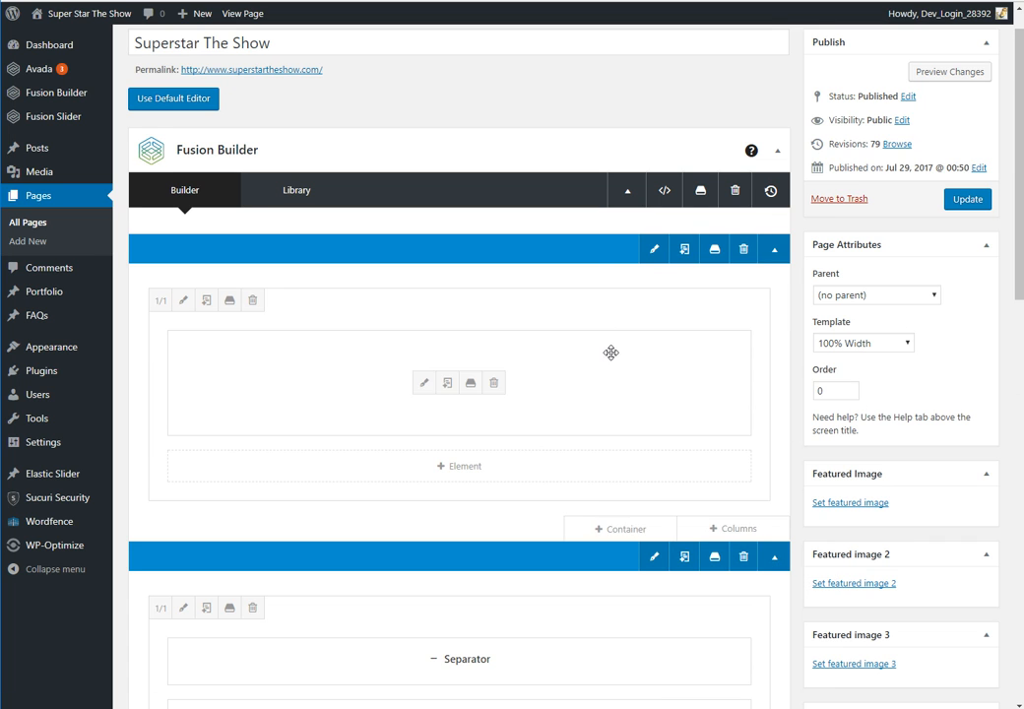
scroll(628, 348, down, 12)
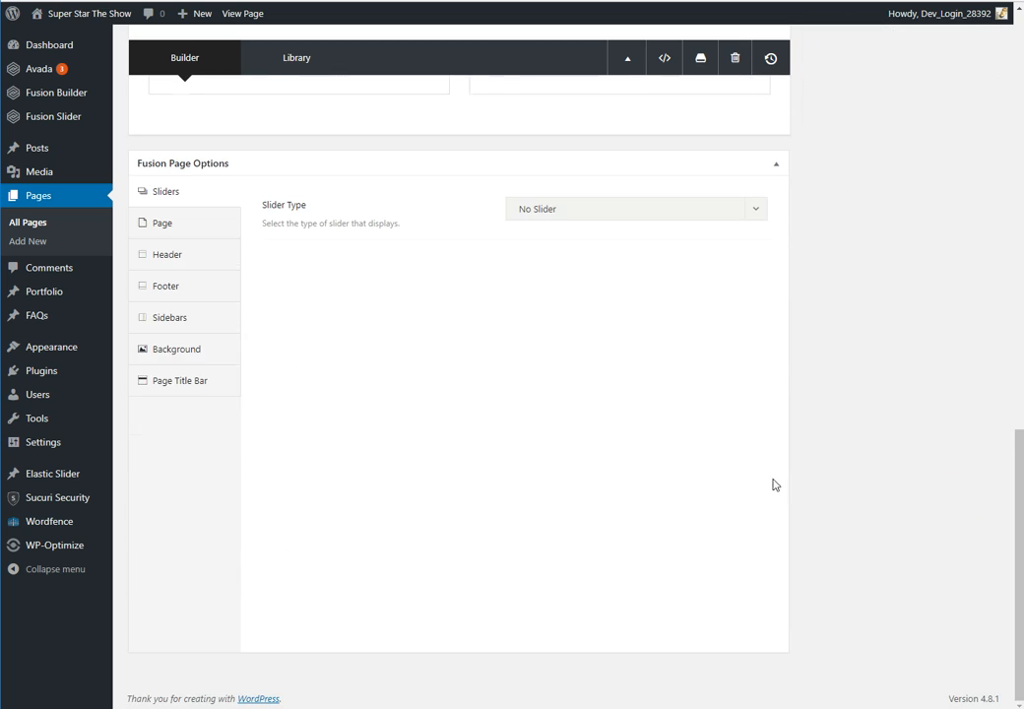
scroll(769, 492, up, 10)
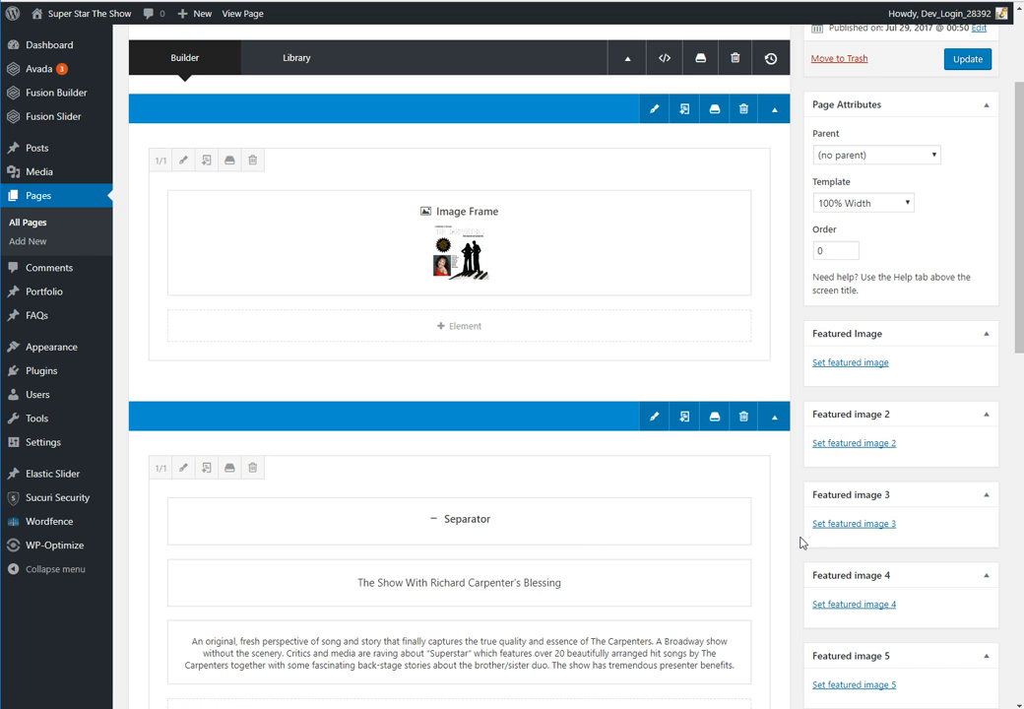
scroll(800, 541, up, 3)
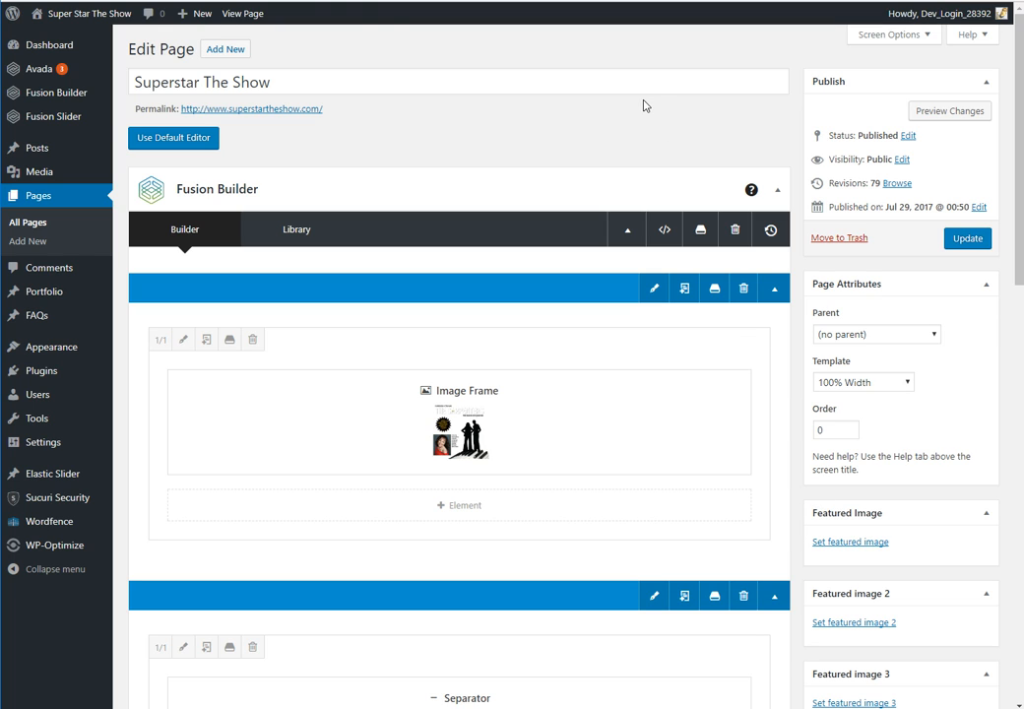
Step: Open the live front page in a new tab and review it from the header down to the videos and footer
right_click(234, 20)
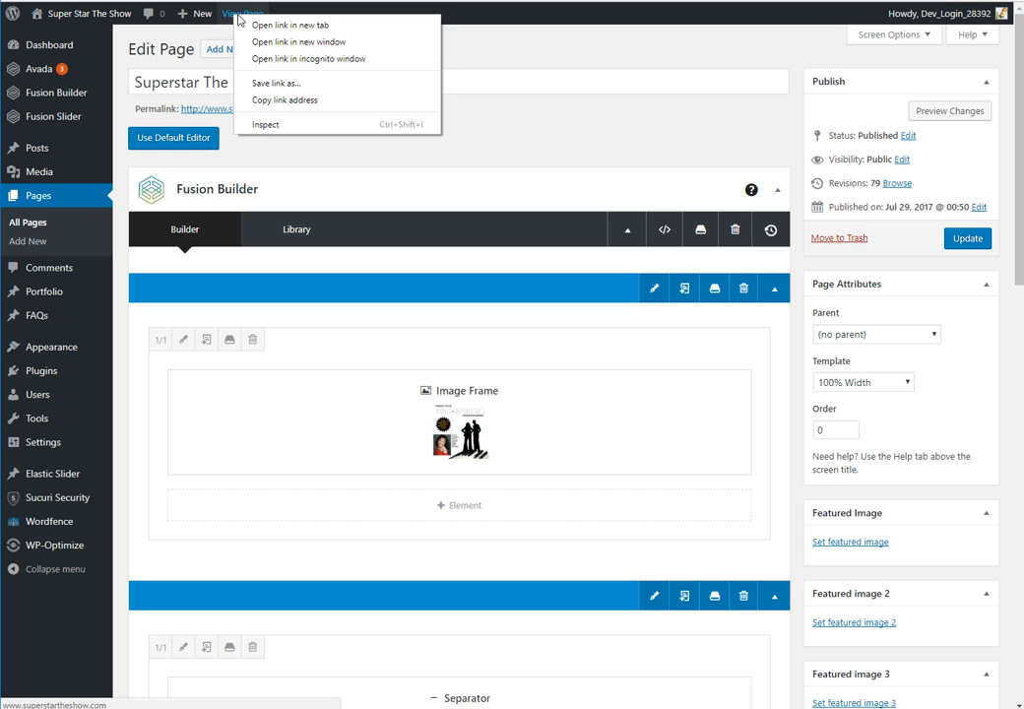
click(258, 27)
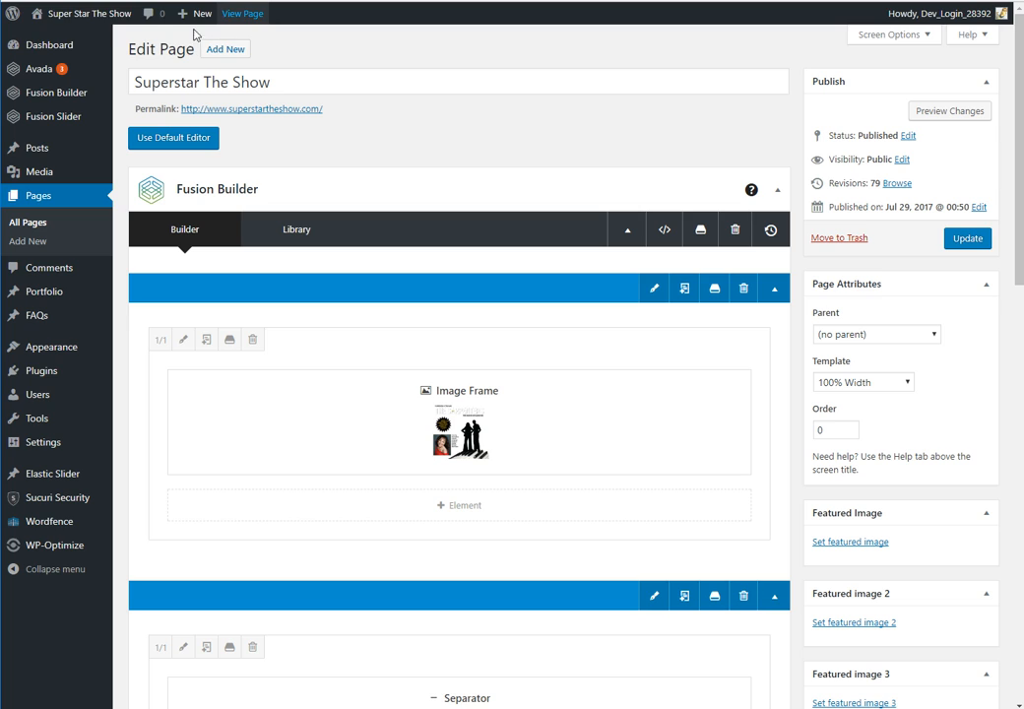
mouse_move(79, 16)
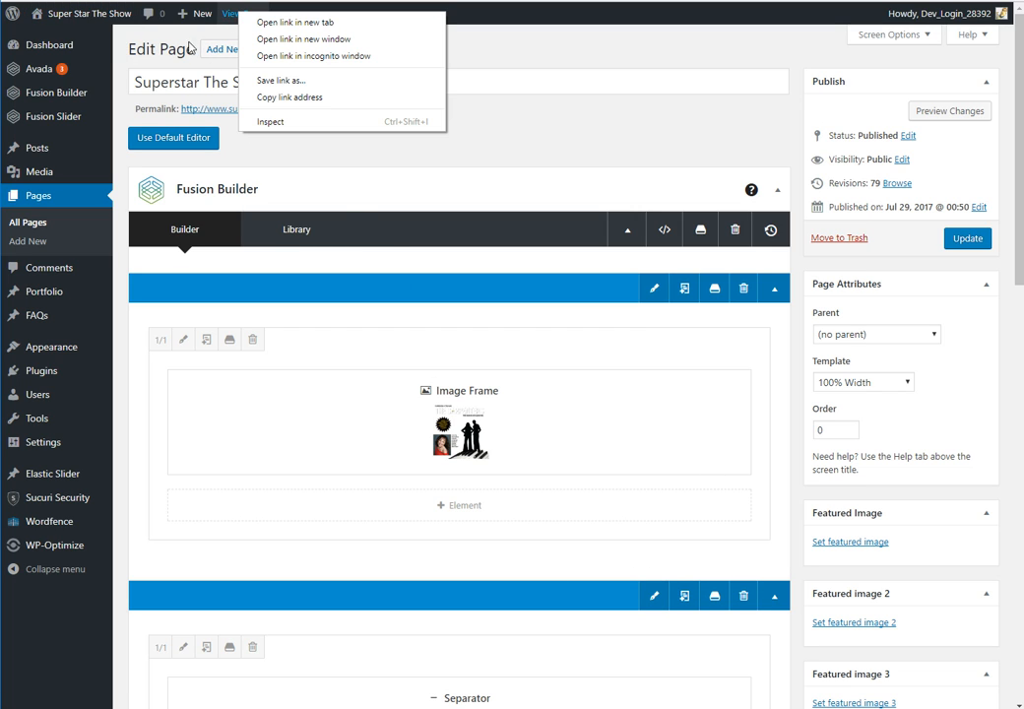
click(246, 27)
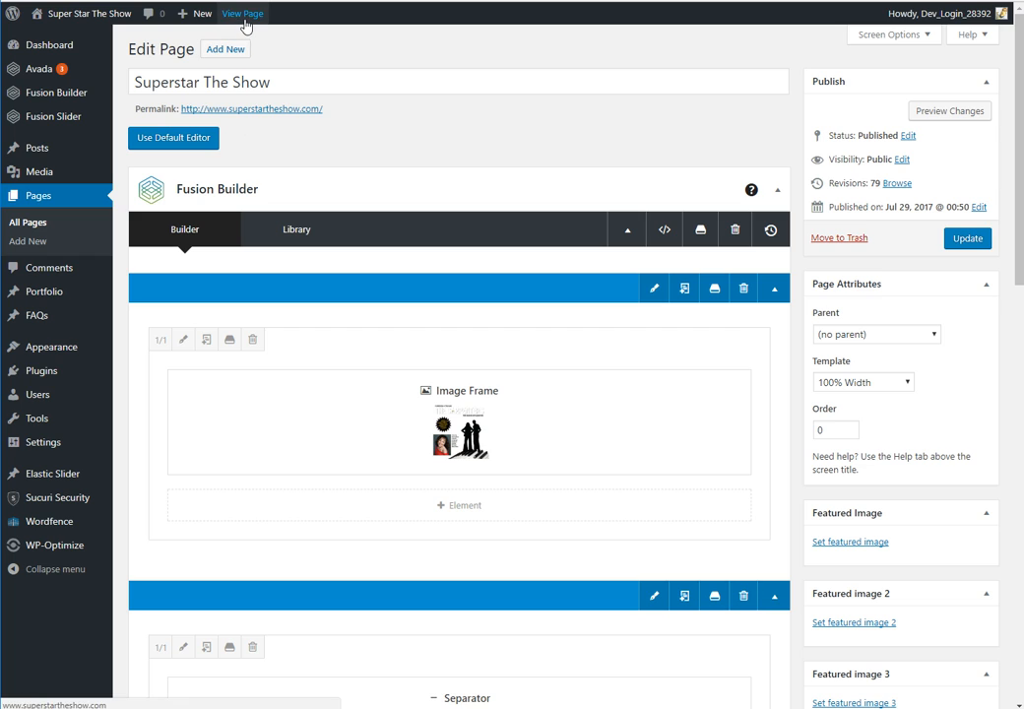
right_click(246, 14)
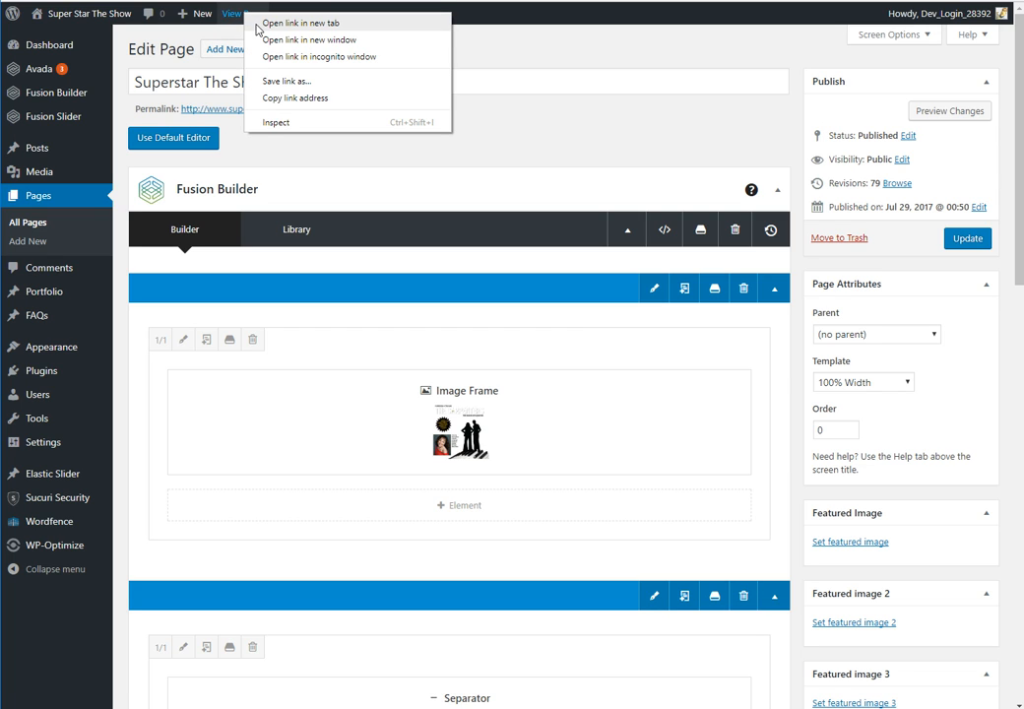
click(469, 113)
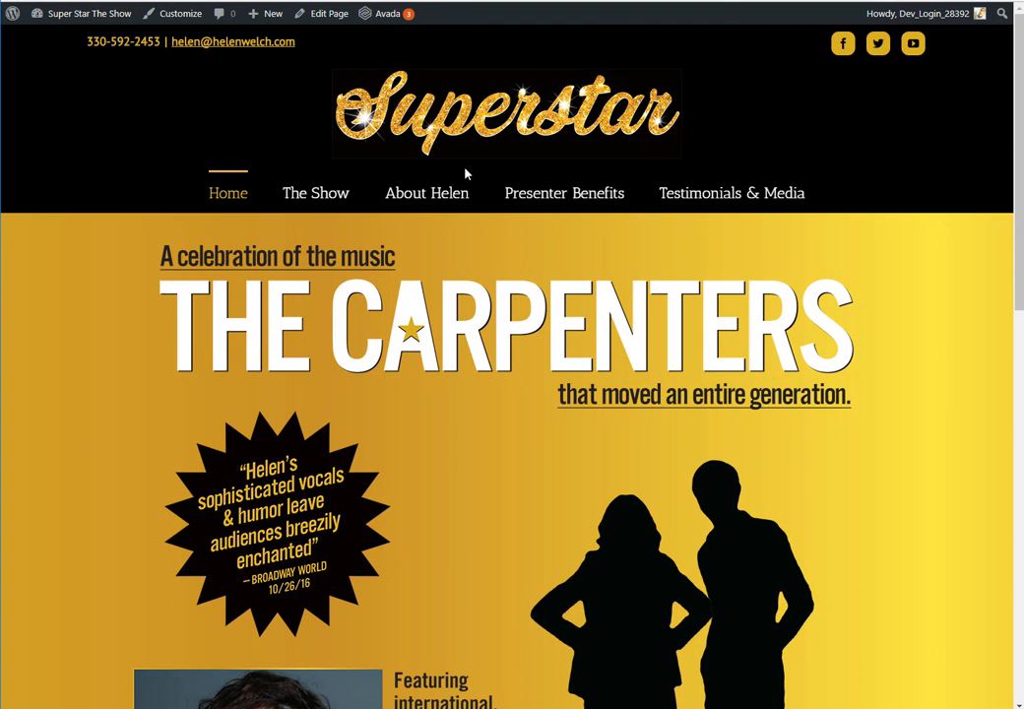
scroll(663, 308, down, 10)
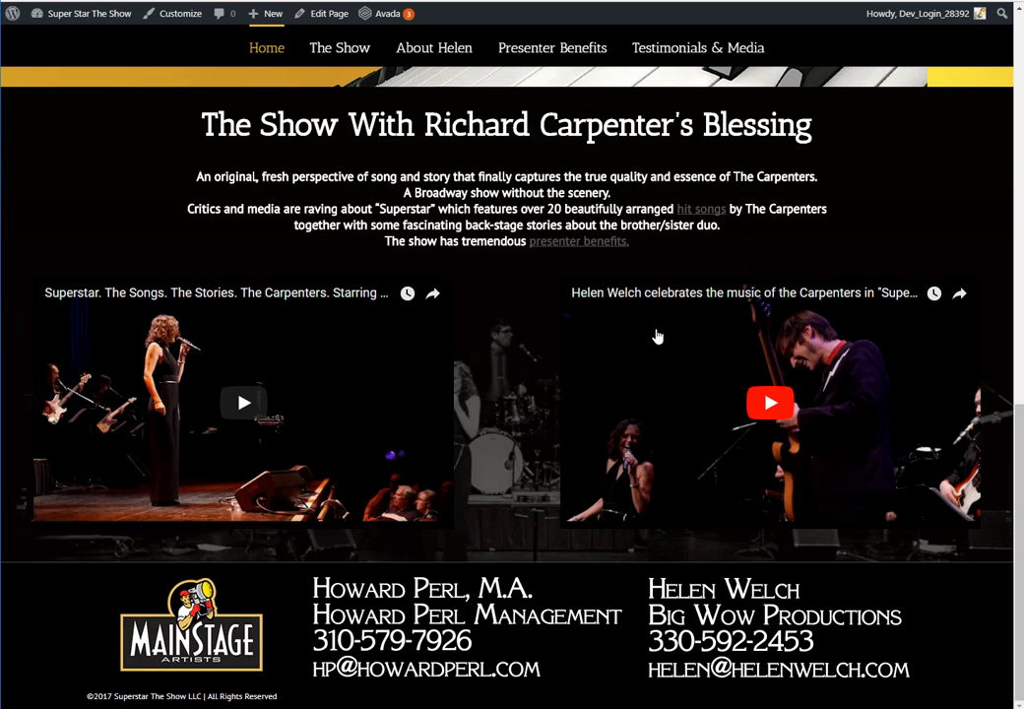
scroll(658, 338, up, 10)
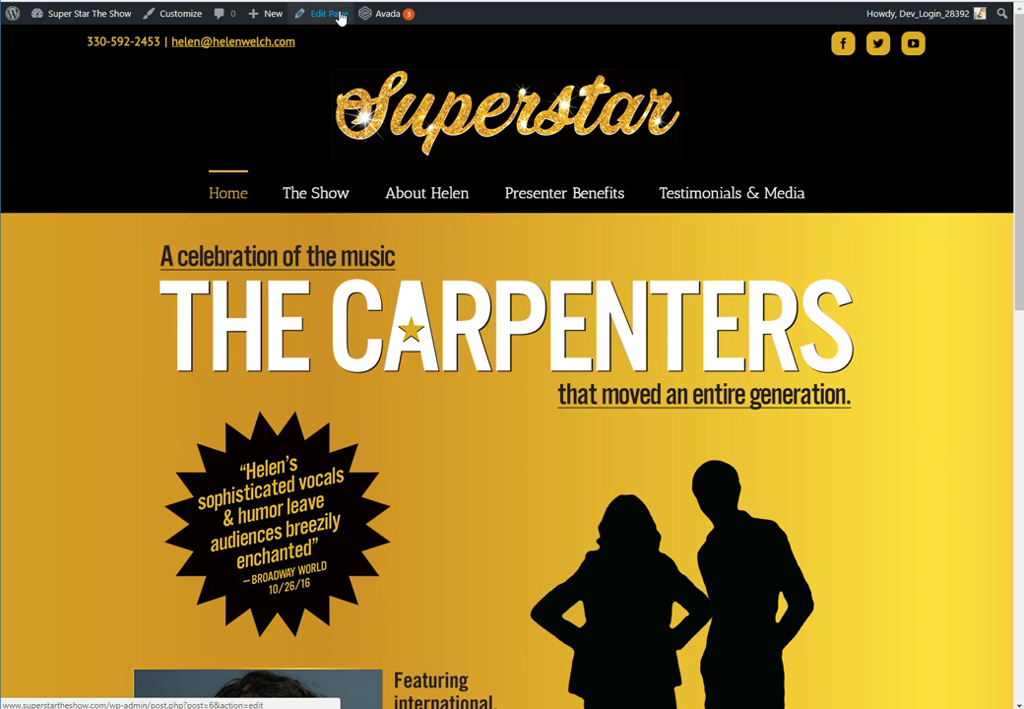
Step: Open The Show page on the live site and review its Show Flexibility and Our Set List sections
click(268, 14)
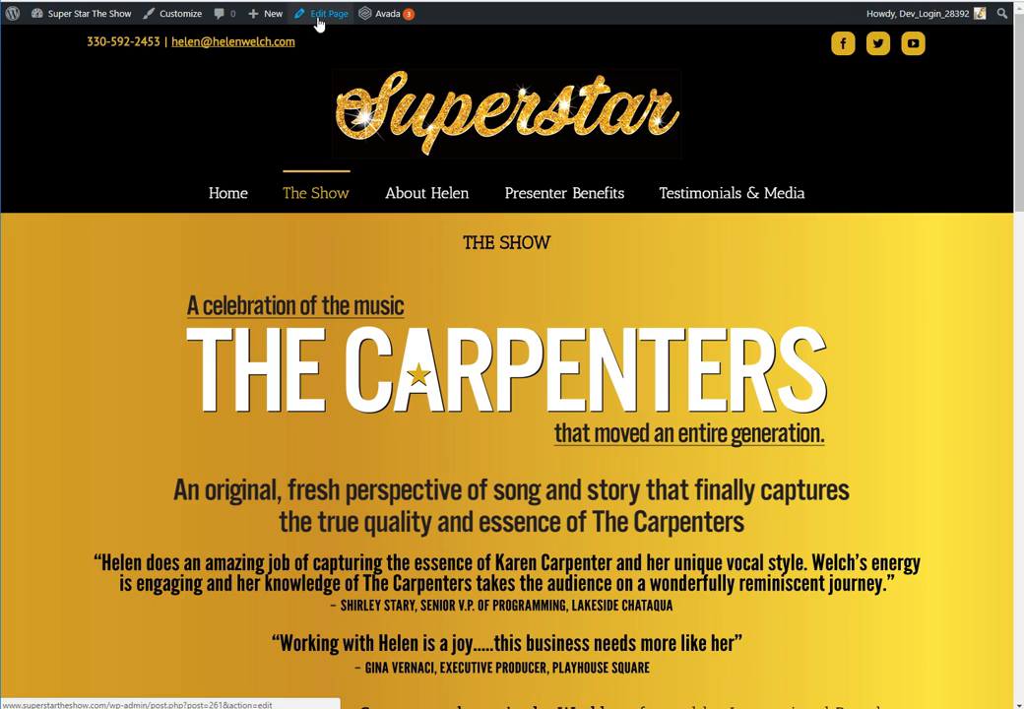
scroll(591, 517, down, 5)
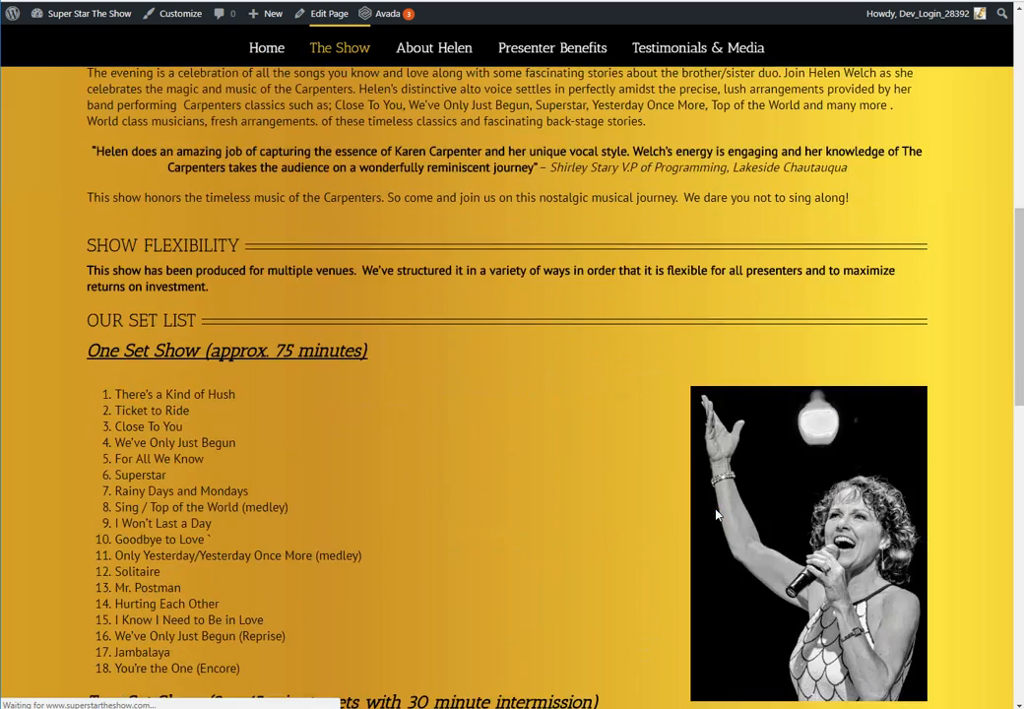
scroll(711, 512, down, 6)
scroll(711, 521, up, 7)
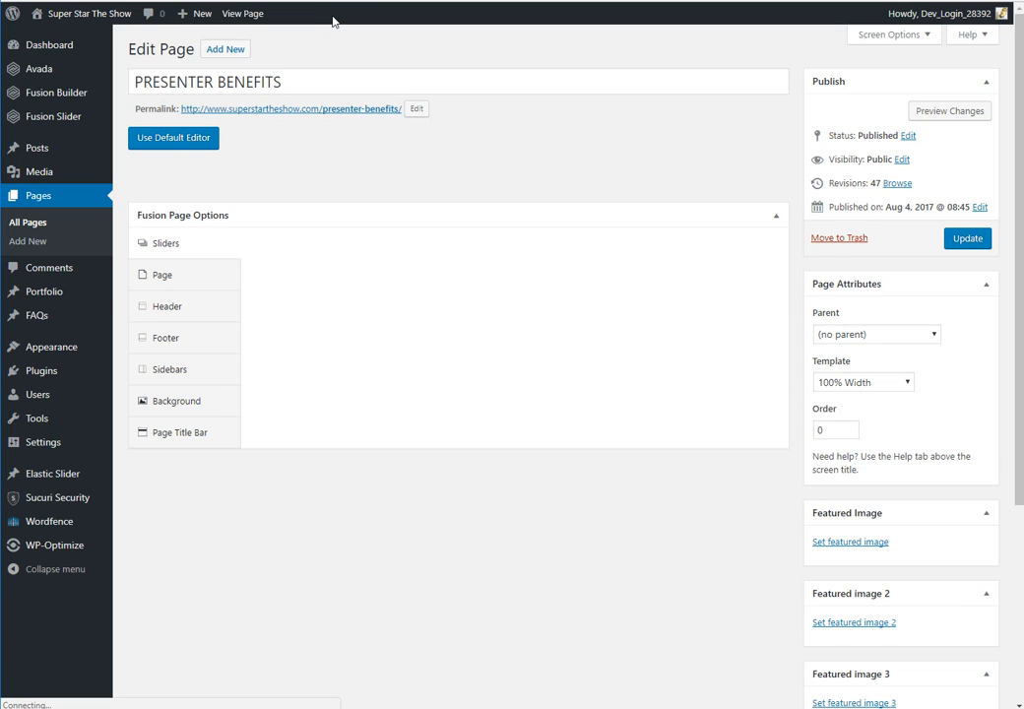
Step: Examine the Presenter Benefits page's Fusion Builder layout, including its image frames, Show Flexibility text and Show Set List
scroll(702, 368, down, 5)
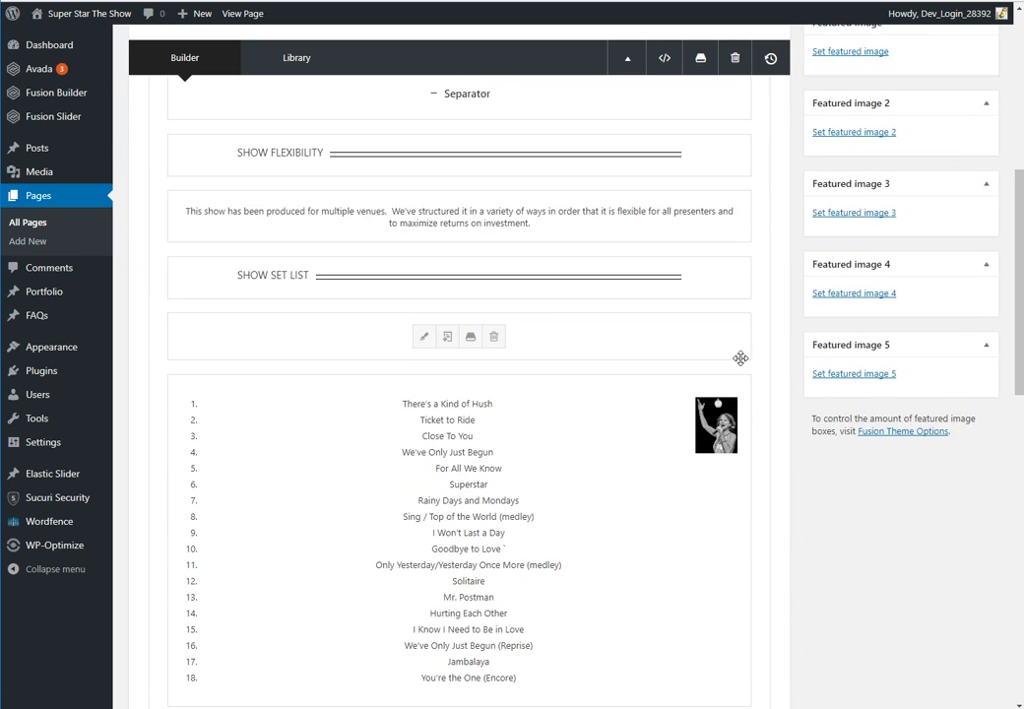
scroll(748, 394, down, 10)
scroll(768, 352, up, 8)
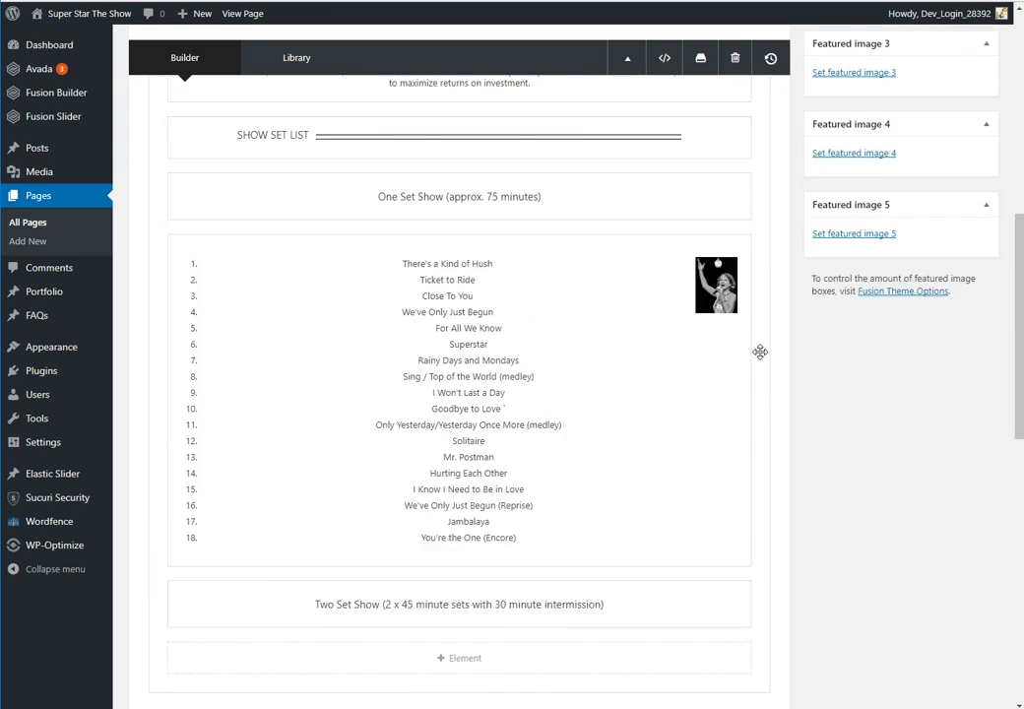
scroll(758, 364, up, 6)
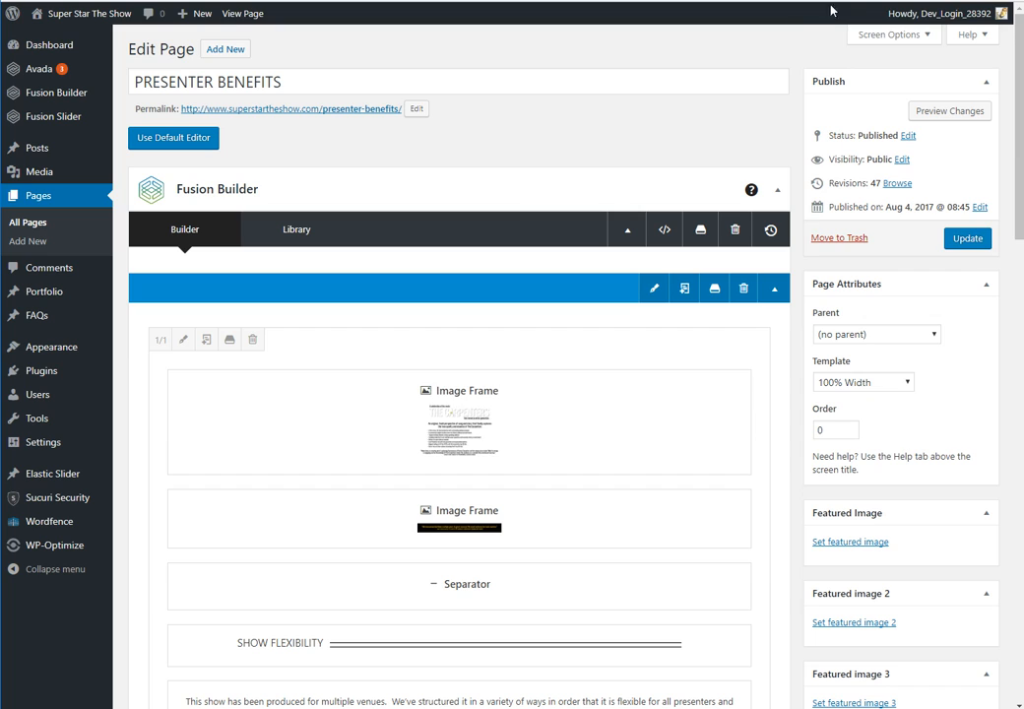